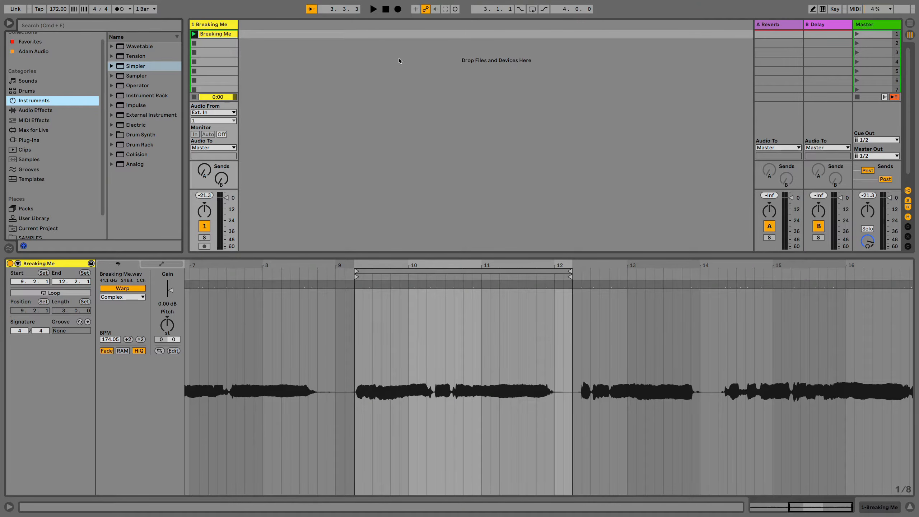
Audition the Breaking Me clip, and load it as the sample of a Simpler on a new MIDI track
{"action": "left_click", "coordinate": [194, 34]}
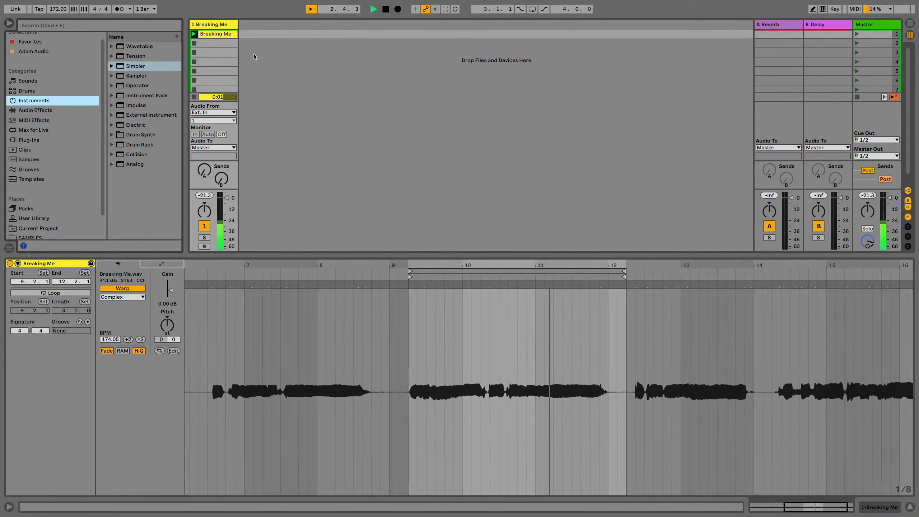
{"action": "key", "text": "space"}
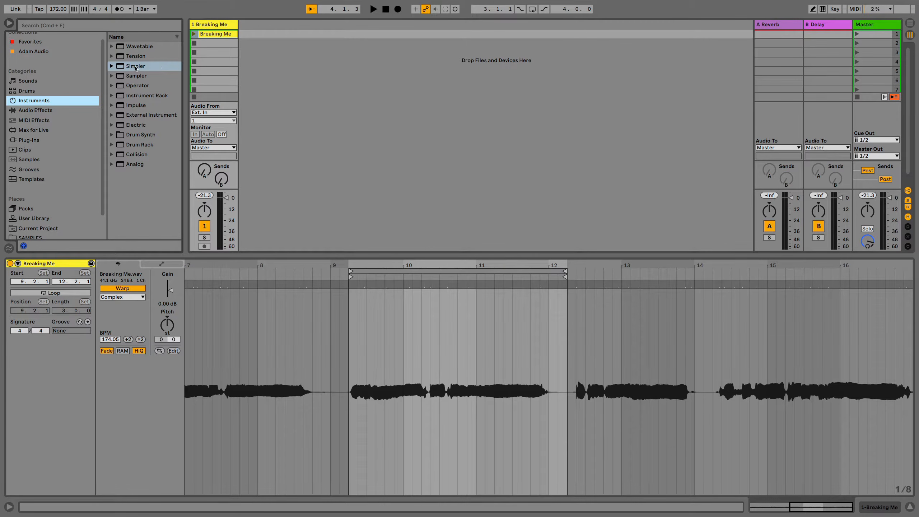
{"action": "left_click_drag", "start_coordinate": [135, 68], "coordinate": [259, 62]}
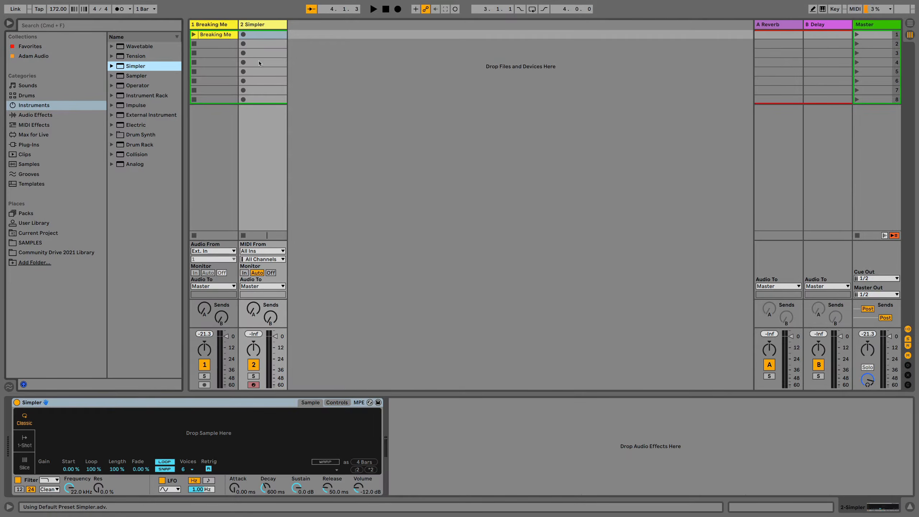
{"action": "left_click_drag", "start_coordinate": [219, 38], "coordinate": [193, 424]}
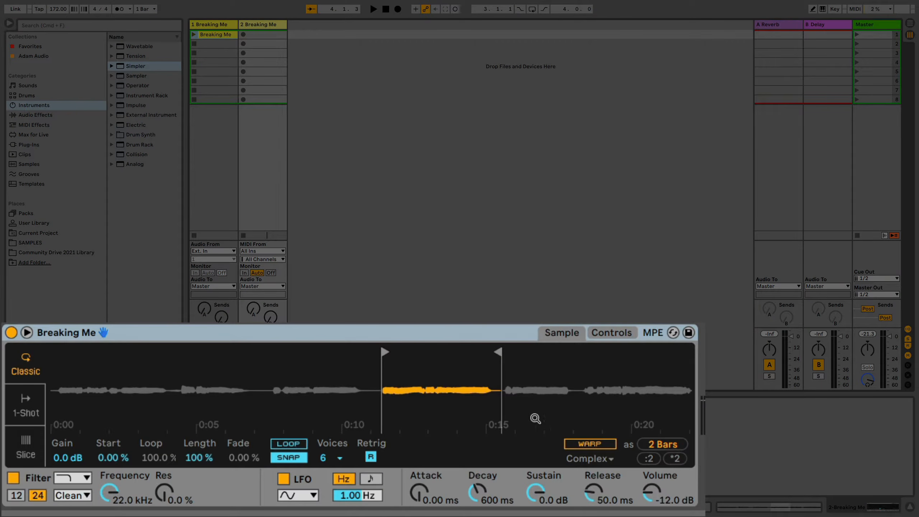
Show Simpler's controls and expand its sample display into a taller view above the device
{"action": "left_click", "coordinate": [606, 337]}
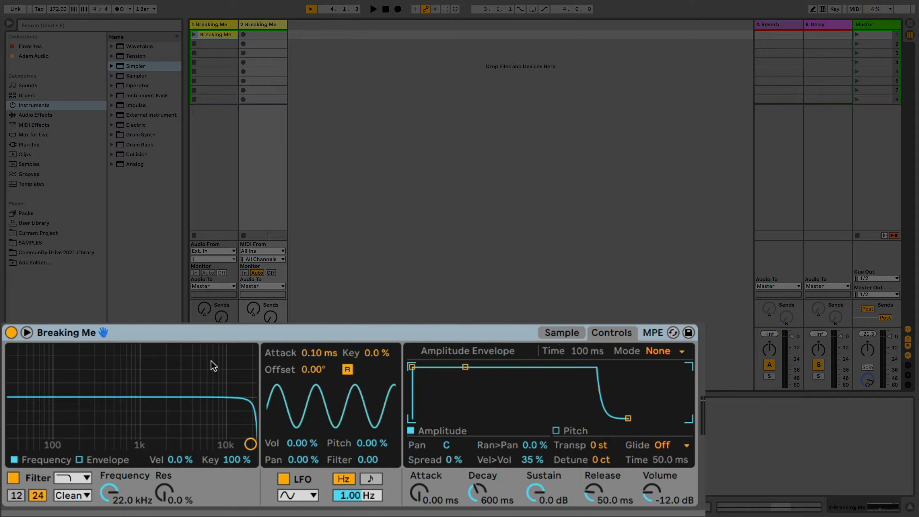
{"action": "left_click", "coordinate": [26, 332]}
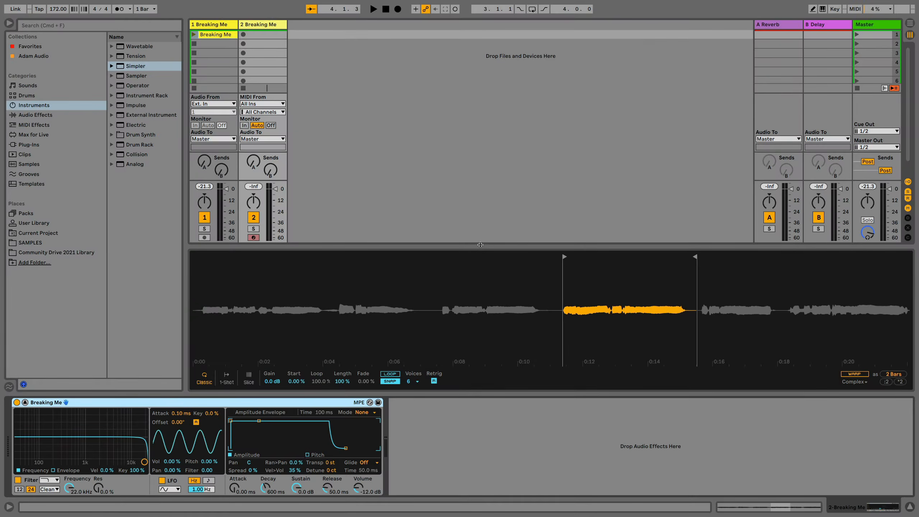
{"action": "left_click_drag", "start_coordinate": [487, 246], "coordinate": [485, 185]}
{"action": "scroll", "coordinate": [481, 208], "scroll_direction": "up", "scroll_amount": 5}
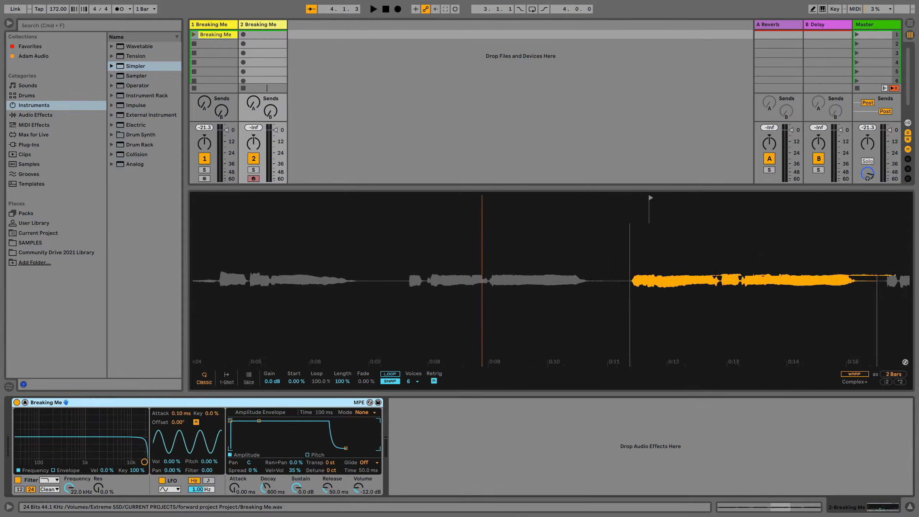
{"action": "scroll", "coordinate": [488, 242], "scroll_direction": "down", "scroll_amount": 5}
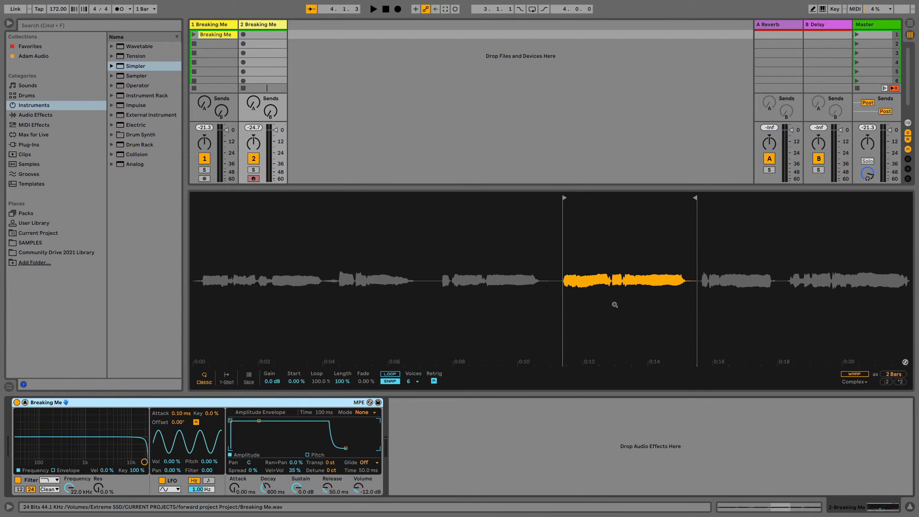
Turn on warping for the Simpler sample and set the warp mode to Complex Pro
{"action": "left_click", "coordinate": [852, 374]}
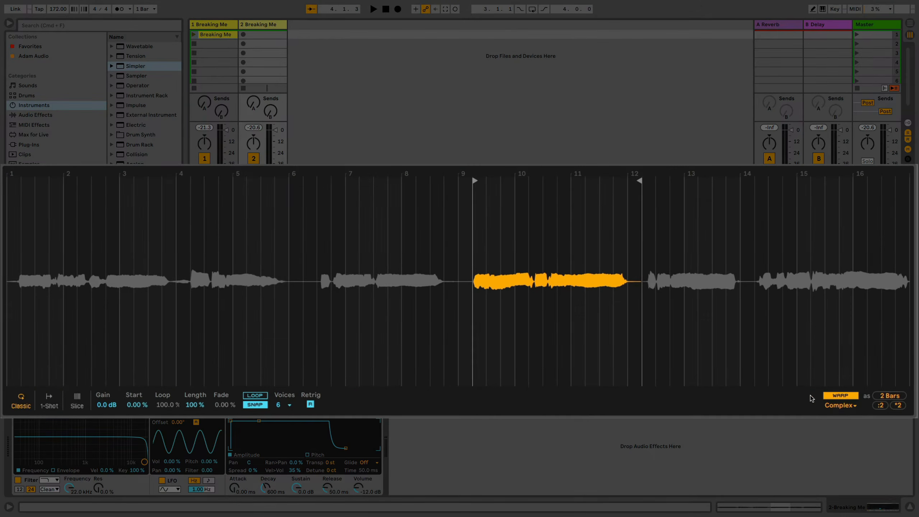
{"action": "left_click", "coordinate": [839, 406]}
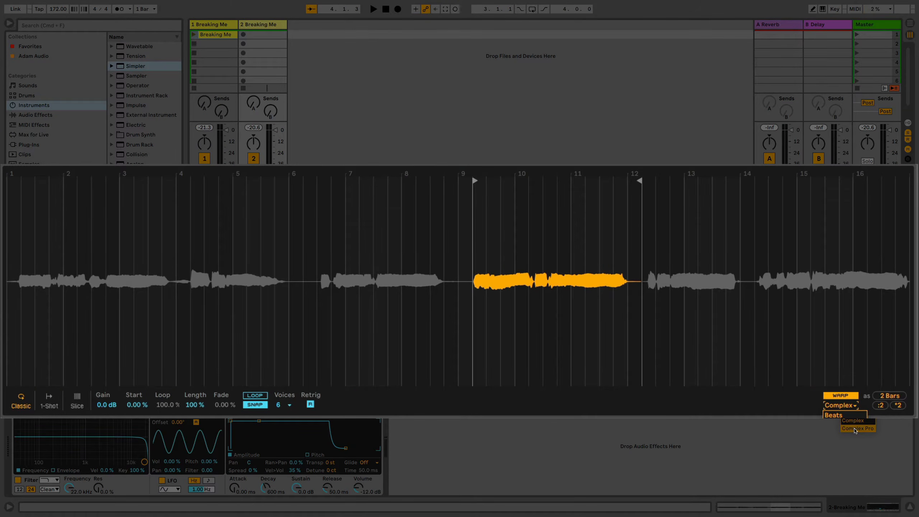
{"action": "left_click", "coordinate": [855, 423]}
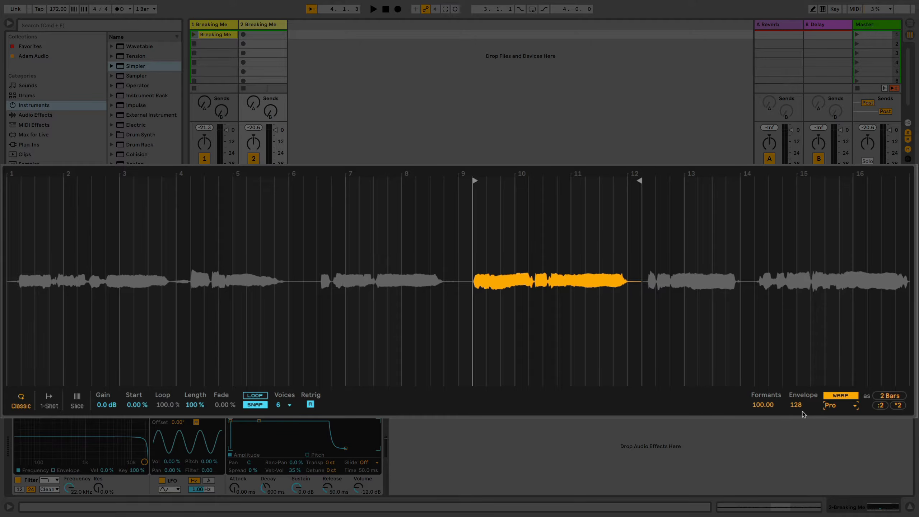
{"action": "mouse_move", "coordinate": [767, 406]}
{"action": "left_mouse_down"}
{"action": "mouse_move", "coordinate": [767, 449]}
{"action": "mouse_move", "coordinate": [766, 408]}
{"action": "left_mouse_up"}
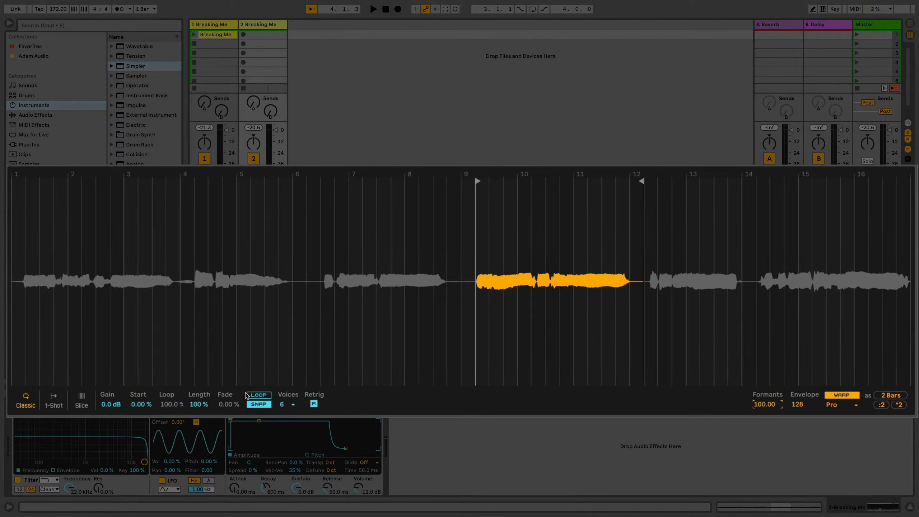
Turn on looping in Simpler, with the start at 60.2 %, the length at 12.5 % and the voices at 1
{"action": "left_click", "coordinate": [254, 395]}
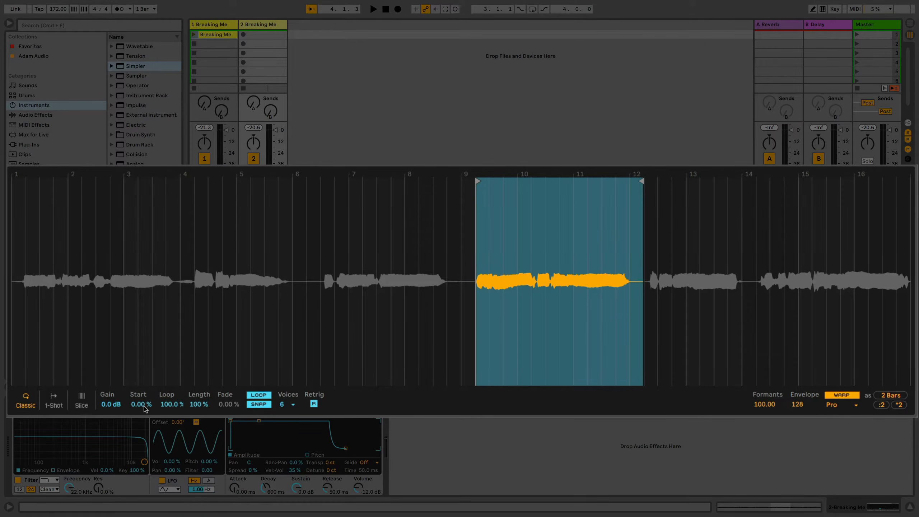
{"action": "left_click_drag", "start_coordinate": [144, 408], "coordinate": [144, 387]}
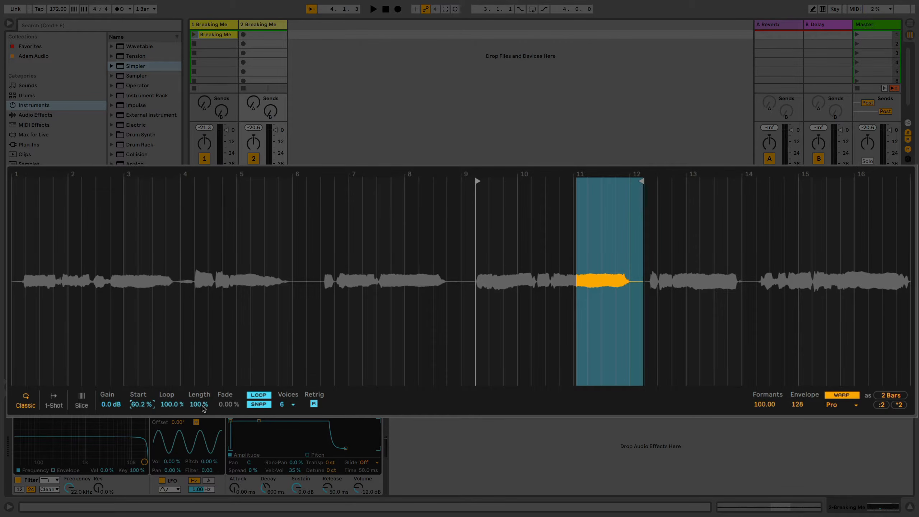
{"action": "left_click_drag", "start_coordinate": [201, 404], "coordinate": [201, 420]}
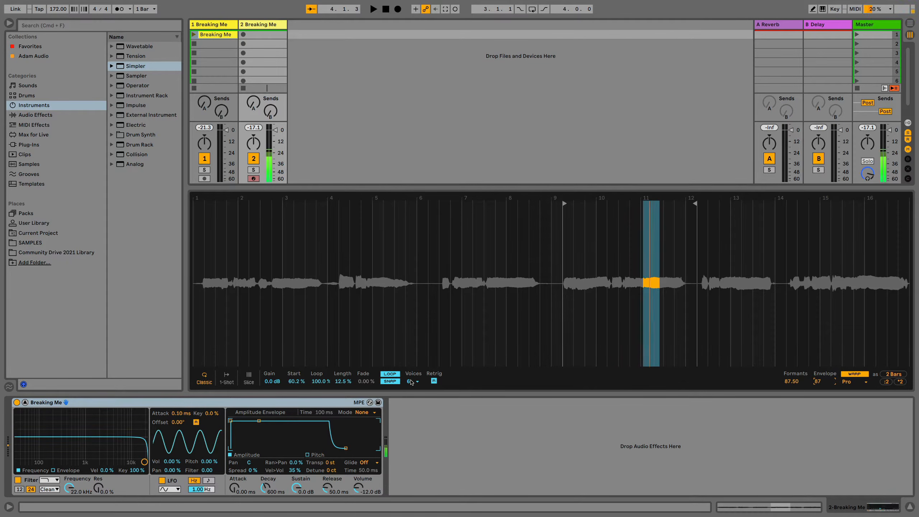
{"action": "left_click", "coordinate": [411, 381]}
{"action": "left_click", "coordinate": [410, 389]}
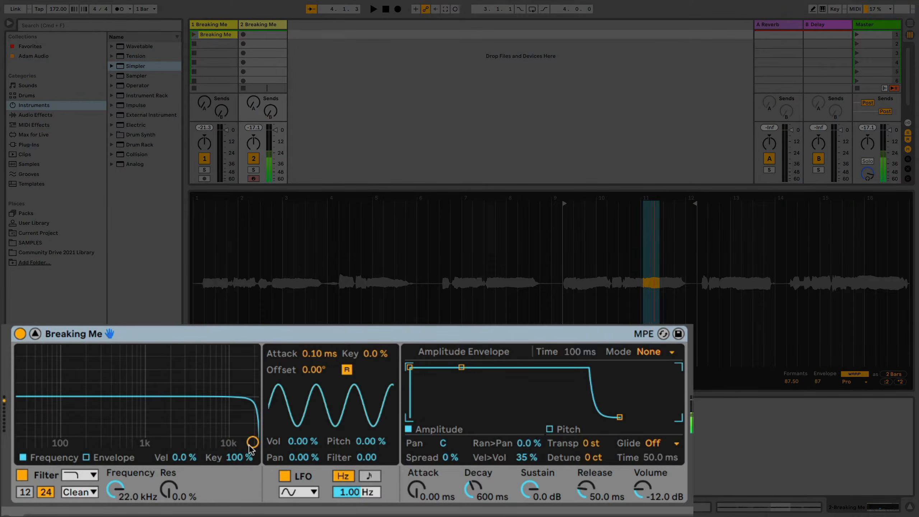
Set Simpler's low-pass filter to 11.2 kHz with 15 % resonance, the MS2 circuit type and 7.43 dB of drive
{"action": "left_click_drag", "start_coordinate": [252, 442], "coordinate": [229, 433]}
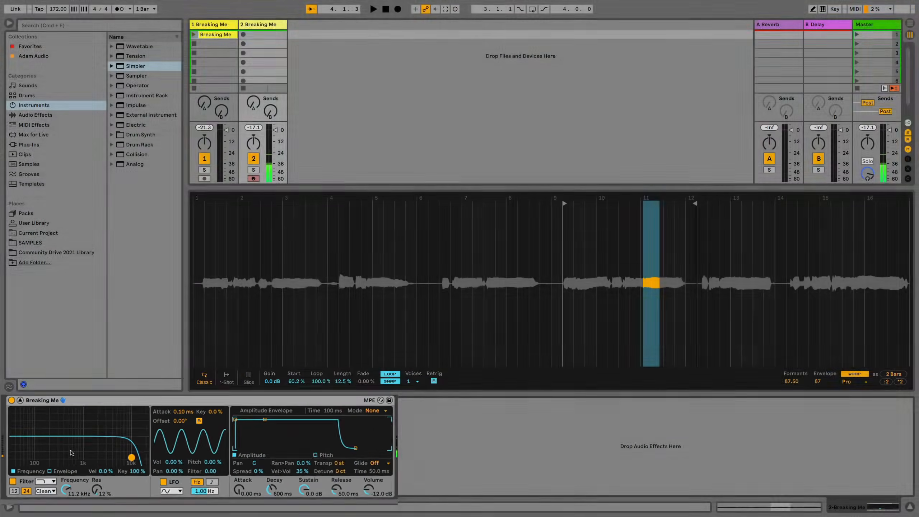
{"action": "left_click", "coordinate": [55, 489]}
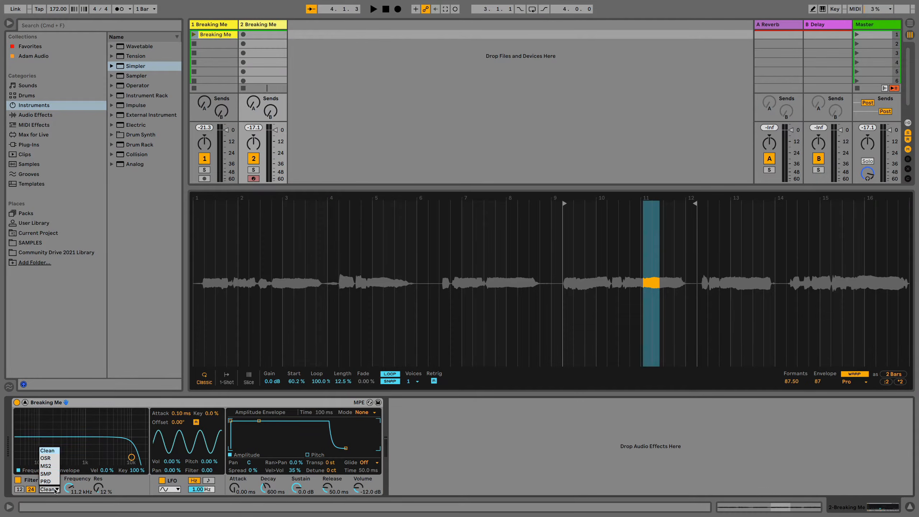
{"action": "left_click", "coordinate": [46, 466]}
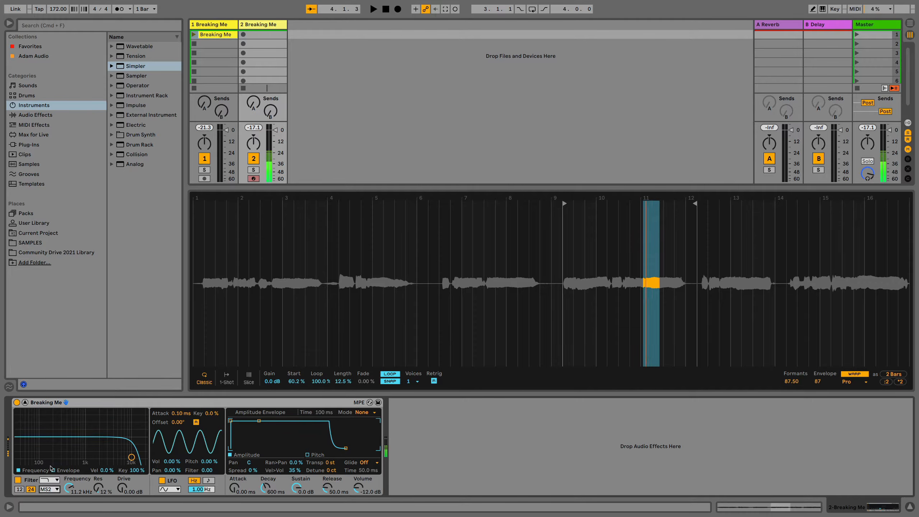
{"action": "left_click_drag", "start_coordinate": [119, 489], "coordinate": [120, 474]}
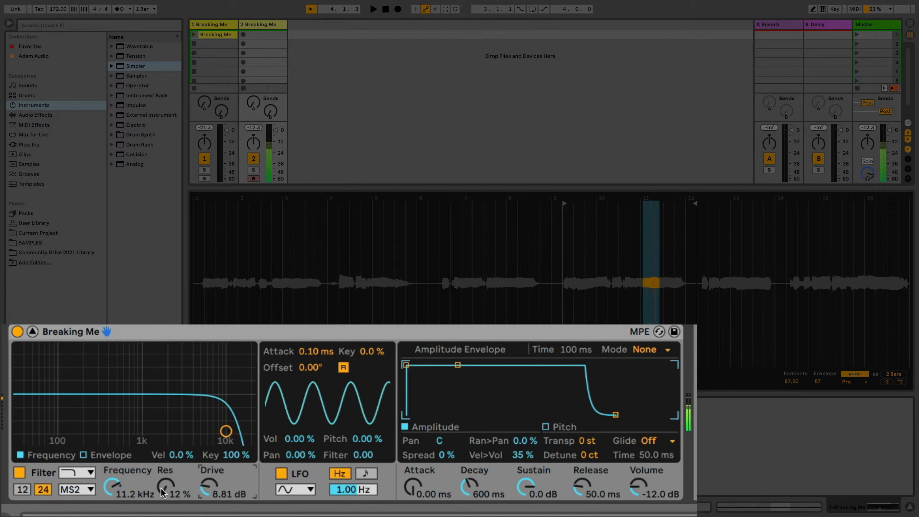
{"action": "left_click_drag", "start_coordinate": [162, 492], "coordinate": [162, 490]}
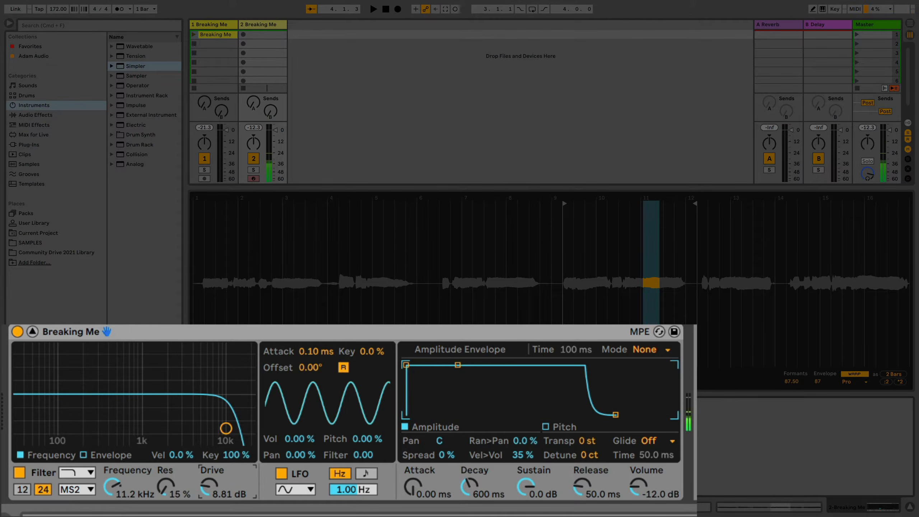
{"action": "left_click_drag", "start_coordinate": [222, 493], "coordinate": [205, 488]}
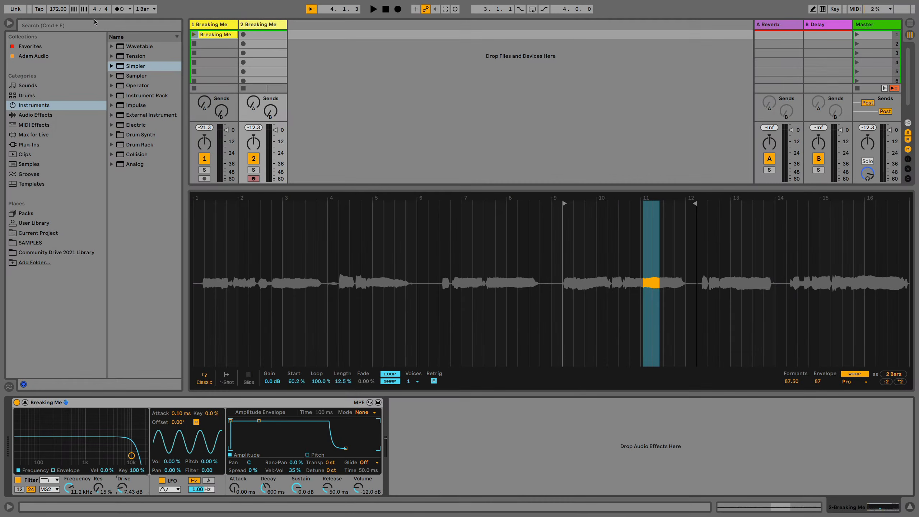
Search the audio effects for "tune" and add the Tuner after Simpler
{"action": "left_click", "coordinate": [94, 25]}
{"action": "type", "text": "tune"}
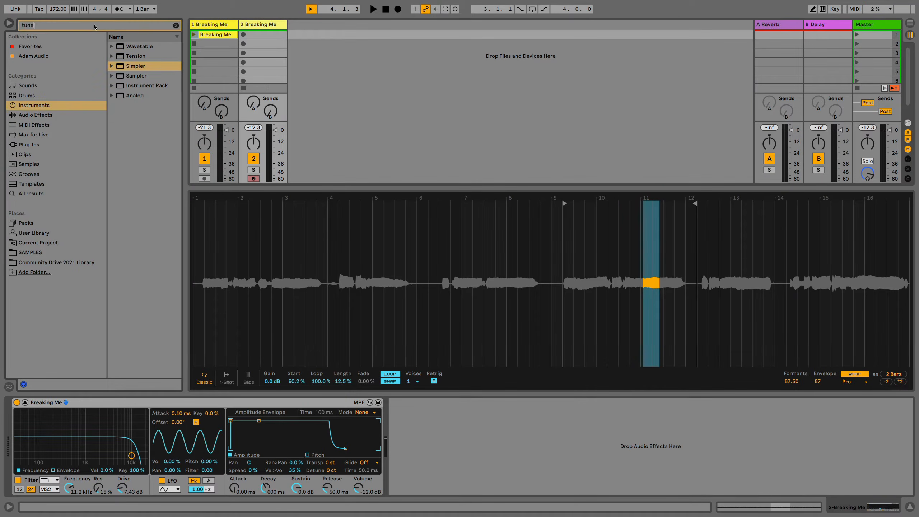
{"action": "left_click", "coordinate": [54, 116]}
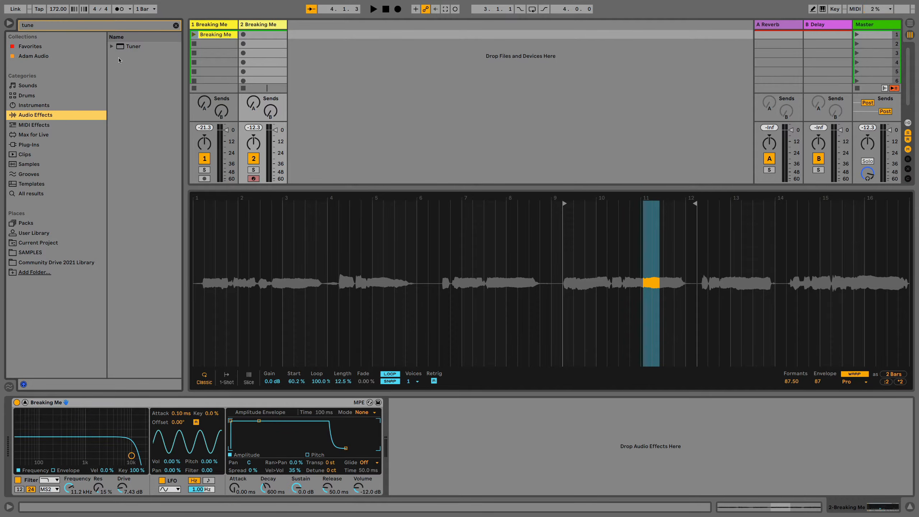
{"action": "left_click_drag", "start_coordinate": [121, 49], "coordinate": [447, 441]}
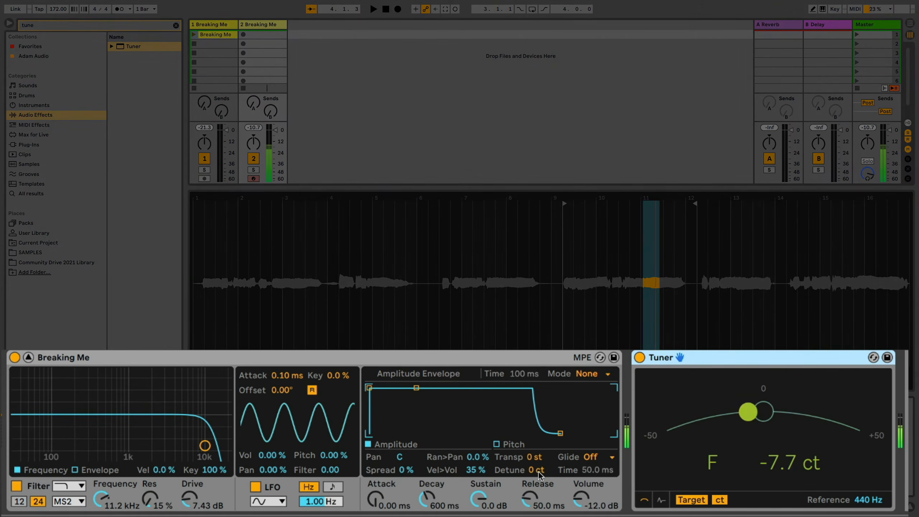
Detune the Simpler sample by +4 ct and lengthen the amplitude envelope's attack to about 103 ms
{"action": "left_click_drag", "start_coordinate": [544, 475], "coordinate": [544, 466]}
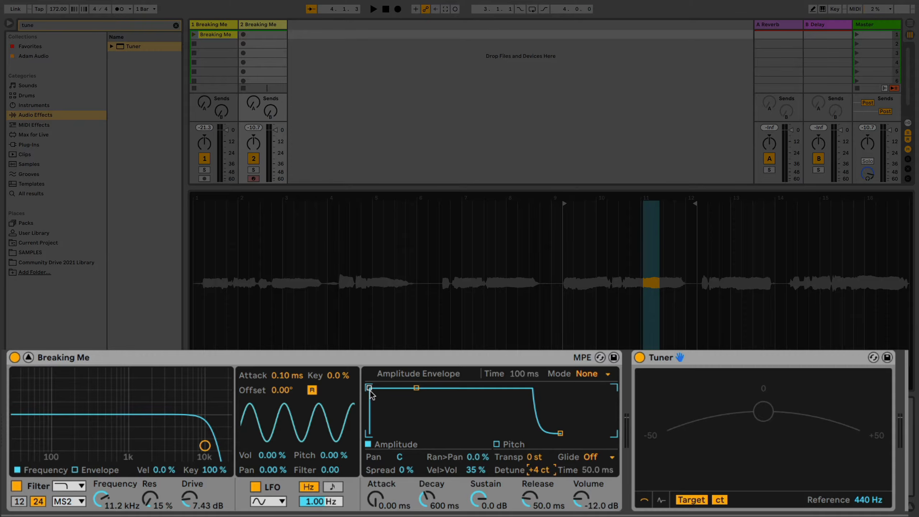
{"action": "left_click_drag", "start_coordinate": [368, 387], "coordinate": [450, 388]}
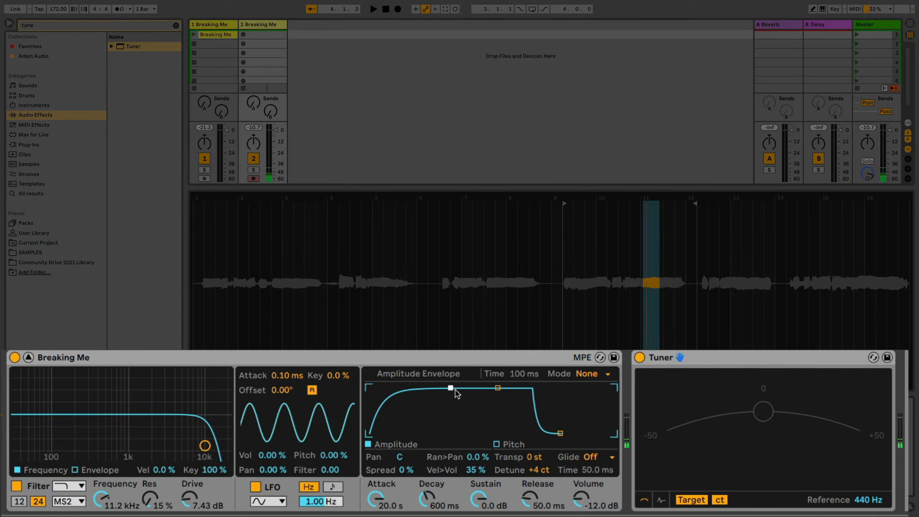
{"action": "left_click_drag", "start_coordinate": [450, 388], "coordinate": [415, 389]}
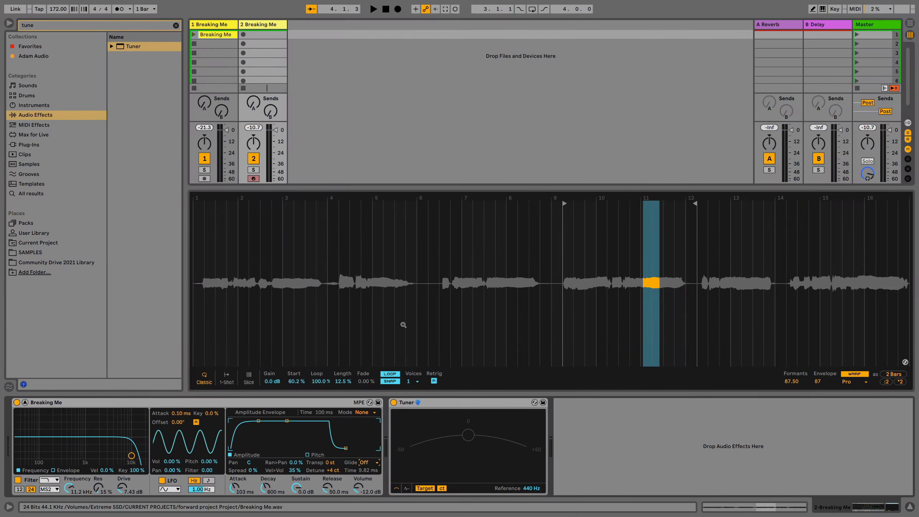
Crop the Simpler sample to the region between its start and end markers
{"action": "right_click", "coordinate": [402, 322]}
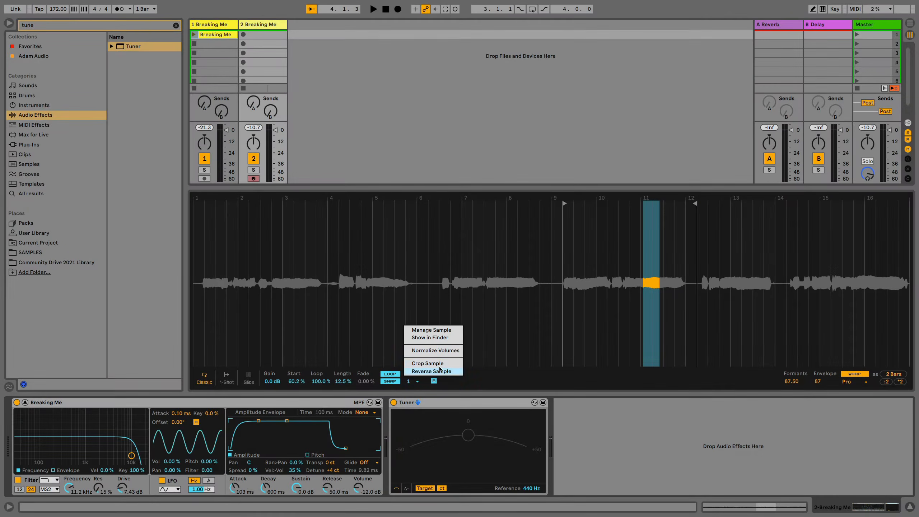
{"action": "left_click", "coordinate": [440, 364]}
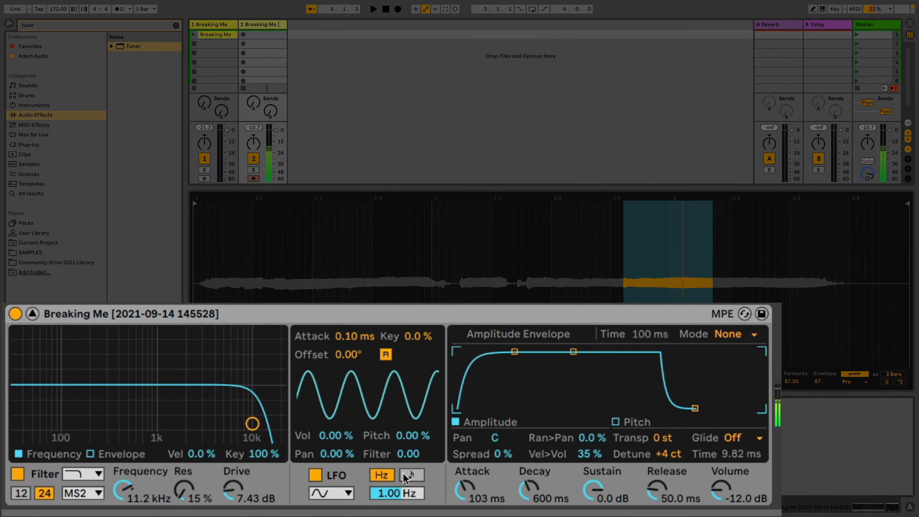
Sync the LFO to a 1/16 rate, try modulating the filter by 13.9 and the volume by 59.4 %, and reset both amounts to zero
{"action": "left_click", "coordinate": [407, 473]}
{"action": "left_click_drag", "start_coordinate": [406, 494], "coordinate": [411, 432]}
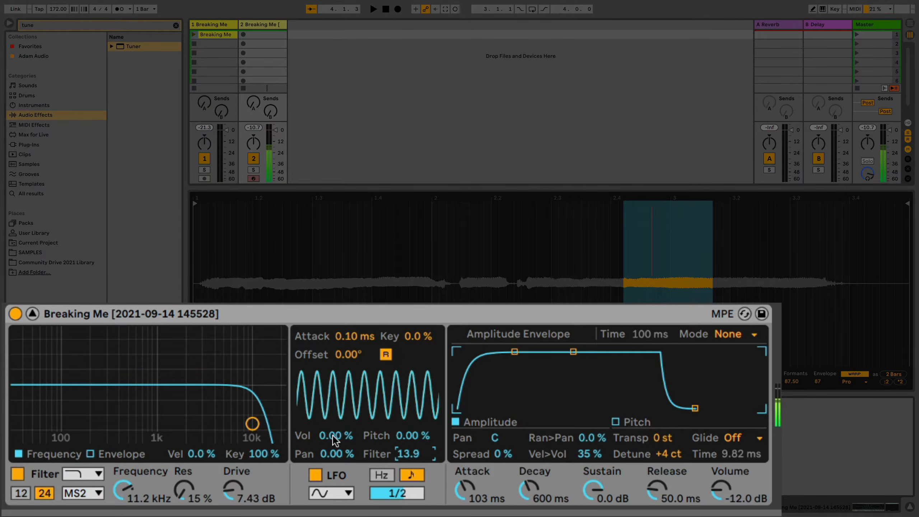
{"action": "left_click_drag", "start_coordinate": [333, 436], "coordinate": [333, 426]}
{"action": "left_click_drag", "start_coordinate": [397, 492], "coordinate": [397, 483]}
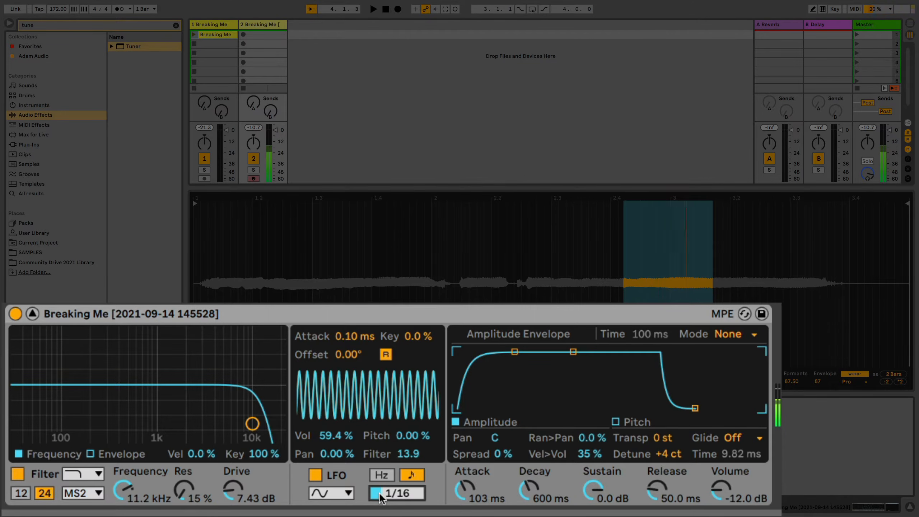
{"action": "left_click", "coordinate": [408, 453]}
{"action": "key", "text": "Delete"}
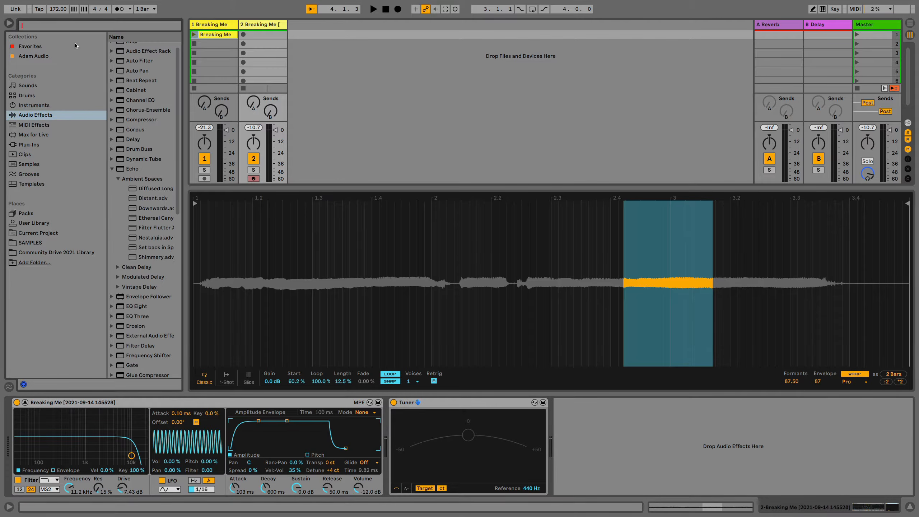
Search the audio effects for "sat" and add the Saturator after the Tuner
{"action": "key", "text": "super+f"}
{"action": "type", "text": "sat"}
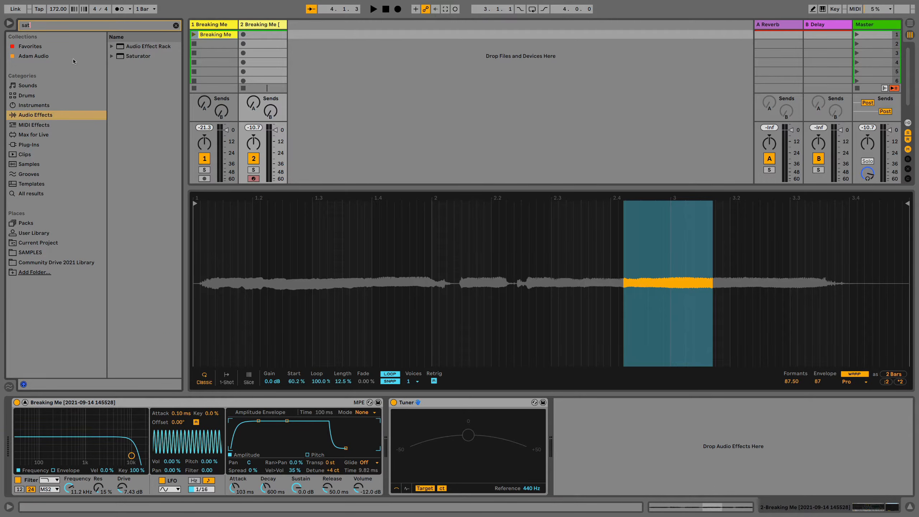
{"action": "left_click_drag", "start_coordinate": [137, 55], "coordinate": [636, 423]}
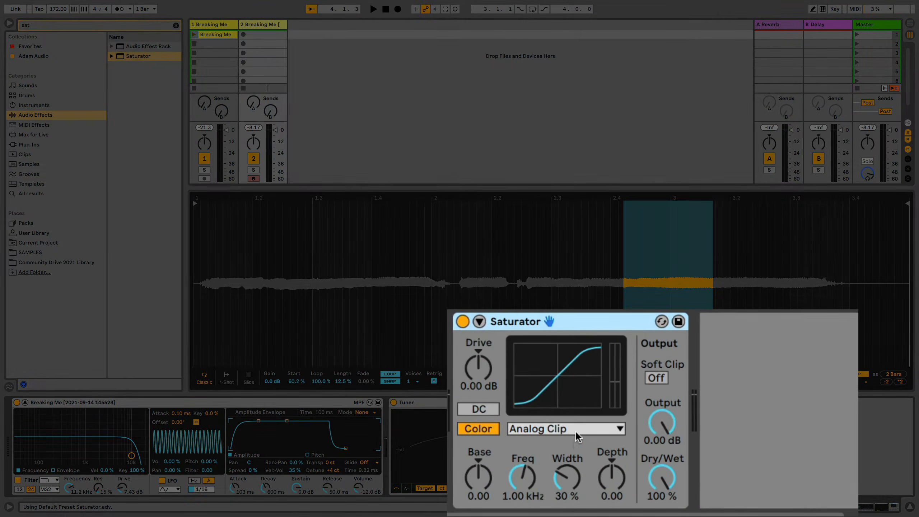
Switch the Saturator's curve type from Analog Clip to Waveshaper and expand the device to show its waveshaper parameters
{"action": "left_click", "coordinate": [576, 429]}
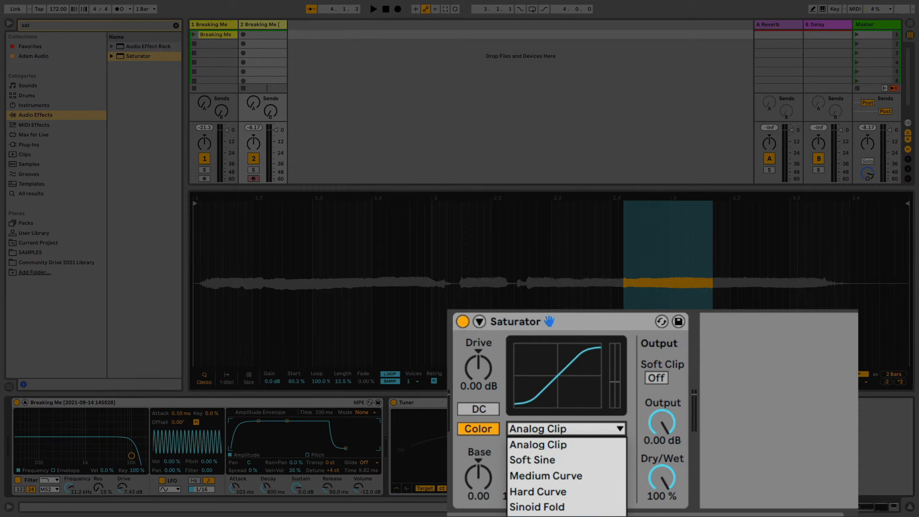
{"action": "left_click", "coordinate": [548, 516]}
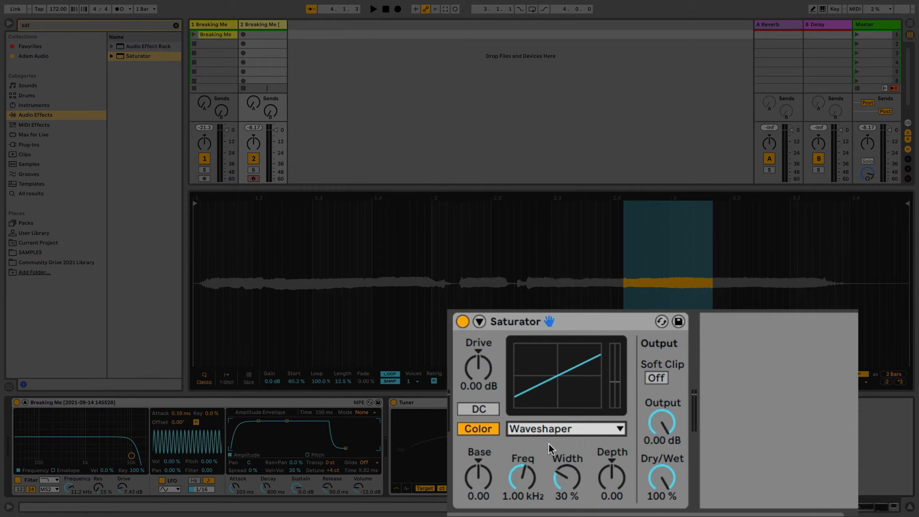
{"action": "left_click", "coordinate": [479, 321]}
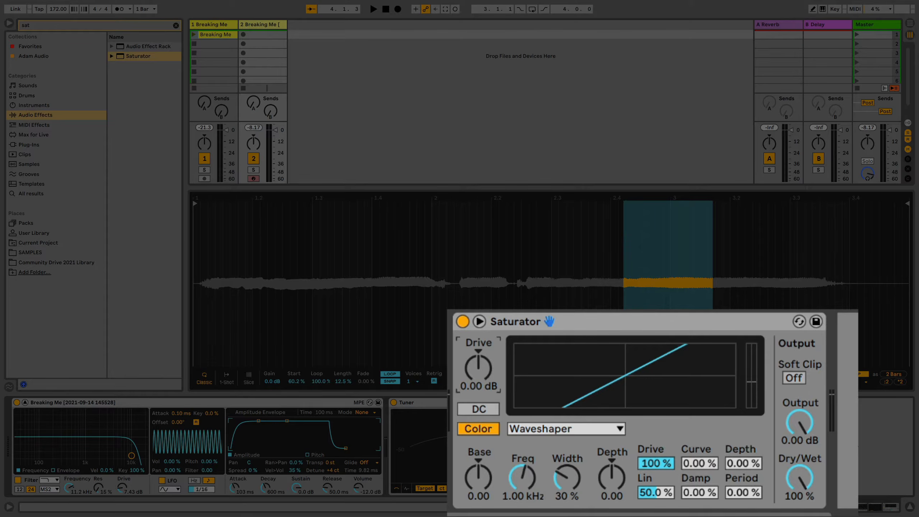
Raise the Saturator's main Drive to 23.4 dB and lower its Output to -17.7 dB
{"action": "mouse_move", "coordinate": [478, 368]}
{"action": "left_mouse_down"}
{"action": "mouse_move", "coordinate": [478, 338]}
{"action": "mouse_move", "coordinate": [478, 372]}
{"action": "left_mouse_up"}
{"action": "left_click_drag", "start_coordinate": [803, 422], "coordinate": [803, 460]}
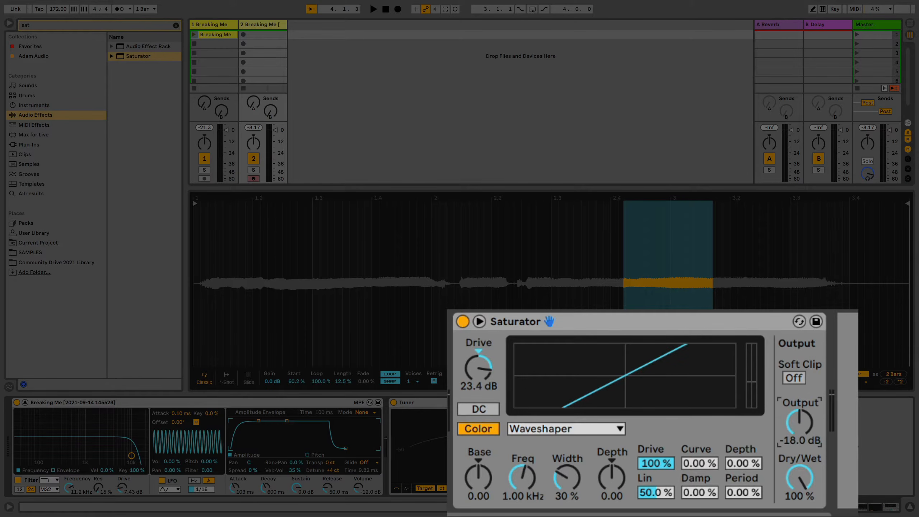
{"action": "left_click_drag", "start_coordinate": [801, 423], "coordinate": [801, 421]}
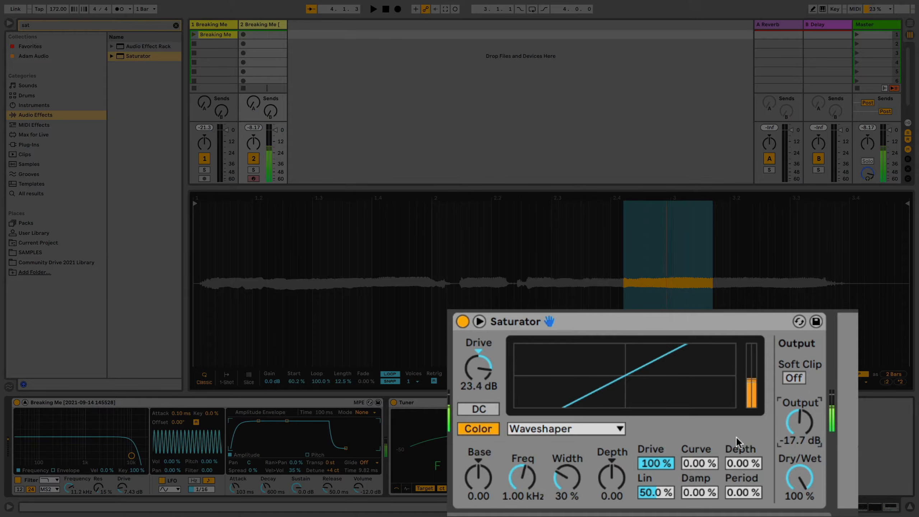
Set the Saturator's color Base to 4.00 and Depth to 3.05, with waveshaper Drive at 53.1 % and Curve at 25.0 %
{"action": "left_click", "coordinate": [479, 477]}
{"action": "left_click_drag", "start_coordinate": [479, 477], "coordinate": [479, 464]}
{"action": "left_click_drag", "start_coordinate": [611, 477], "coordinate": [658, 461]}
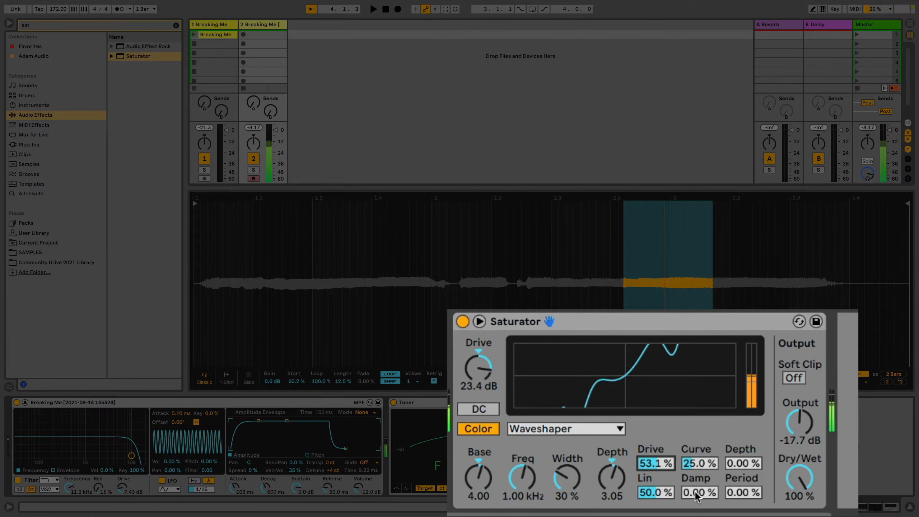
Set the waveshaper's Drive to 56.2 %, Damp 23.4 %, Period 50.0 %, Lin 0.00 % and Depth 13.3 %, and compare with the Saturator bypassed
{"action": "left_click_drag", "start_coordinate": [697, 495], "coordinate": [697, 485]}
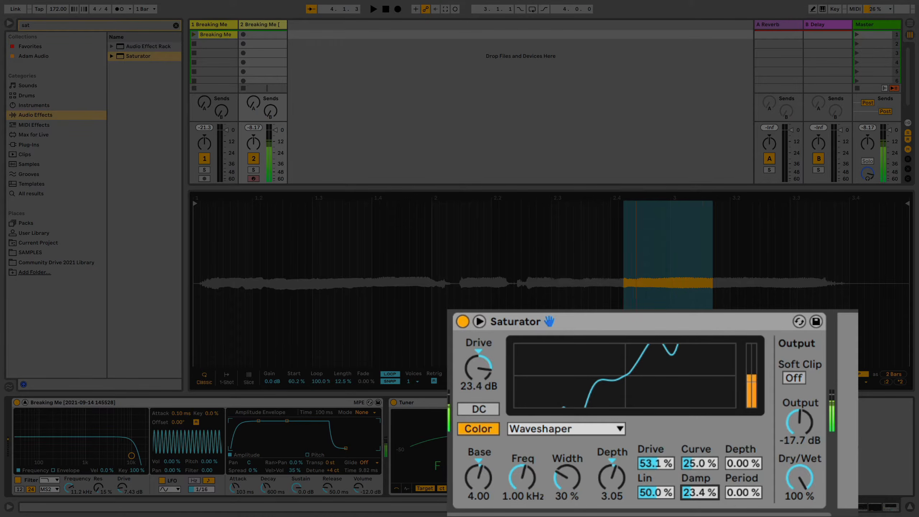
{"action": "left_click_drag", "start_coordinate": [744, 494], "coordinate": [745, 476]}
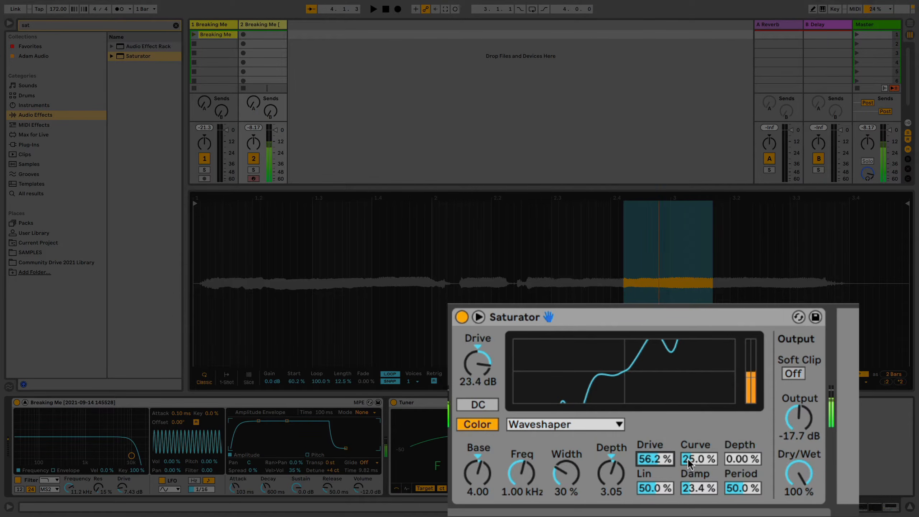
{"action": "left_click_drag", "start_coordinate": [652, 491], "coordinate": [652, 514]}
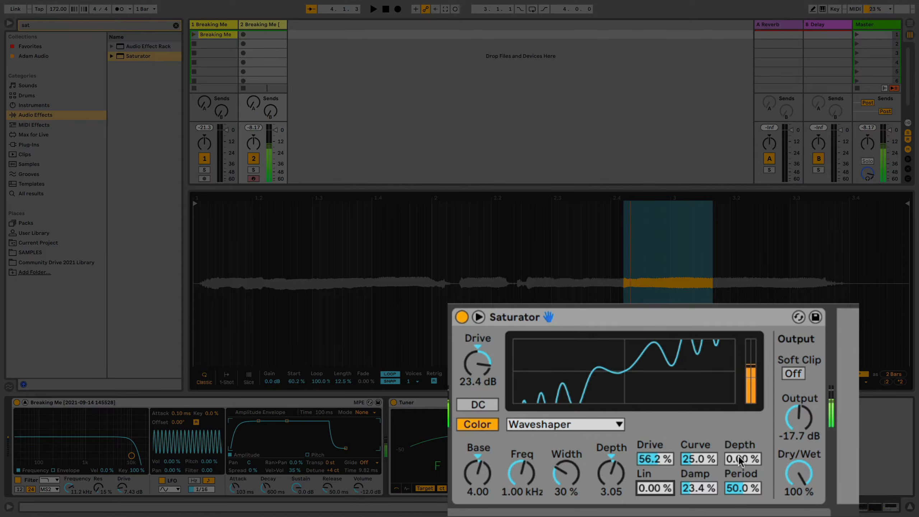
{"action": "left_click_drag", "start_coordinate": [744, 459], "coordinate": [745, 449]}
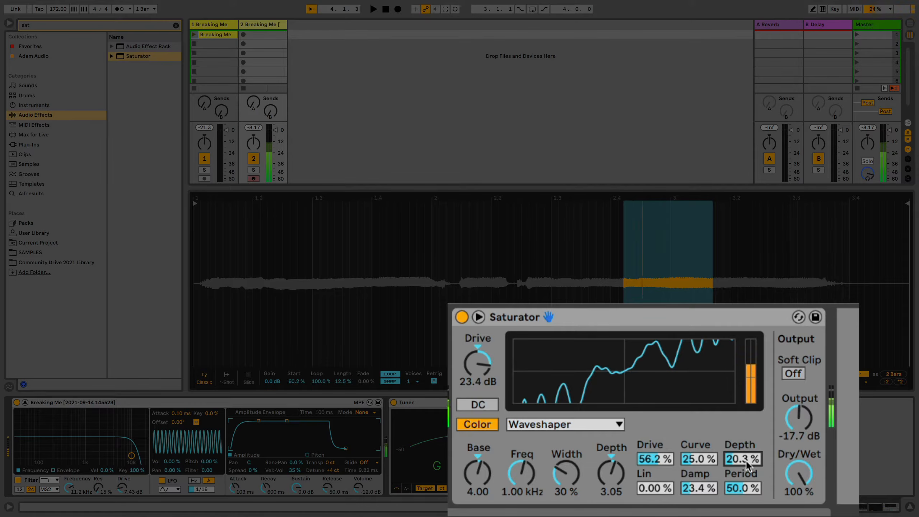
{"action": "scroll", "coordinate": [746, 461], "scroll_direction": "down", "scroll_amount": 5}
{"action": "left_click_drag", "start_coordinate": [743, 458], "coordinate": [742, 460]}
{"action": "left_click", "coordinate": [464, 317]}
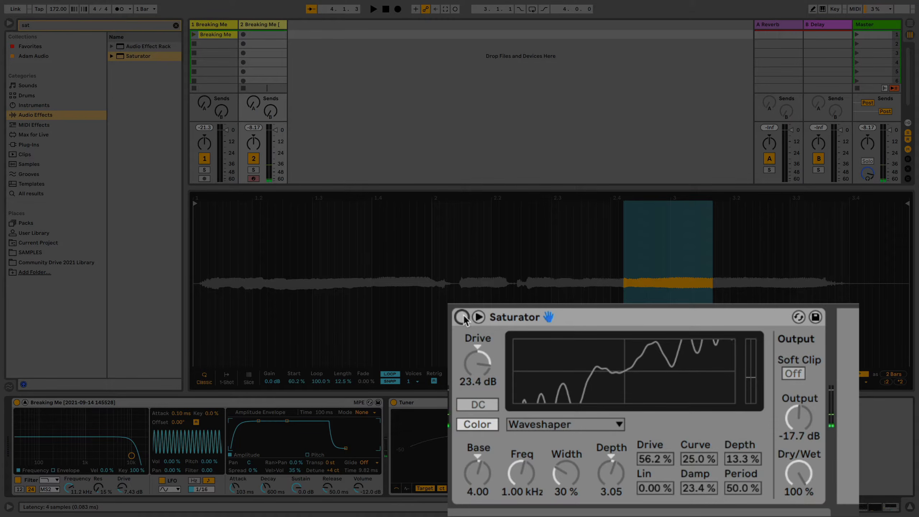
{"action": "left_click", "coordinate": [462, 317]}
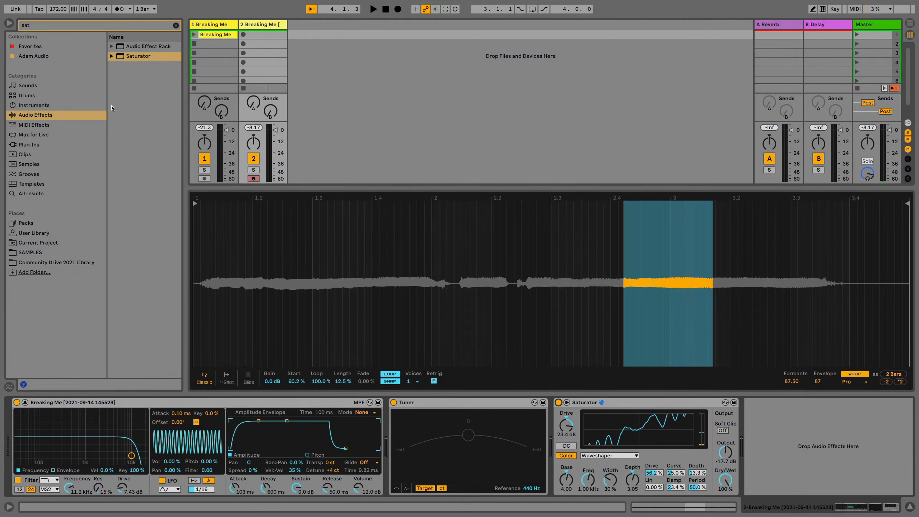
Search the audio effects for "chorus" and add Chorus-Ensemble after the Saturator
{"action": "left_click", "coordinate": [176, 25]}
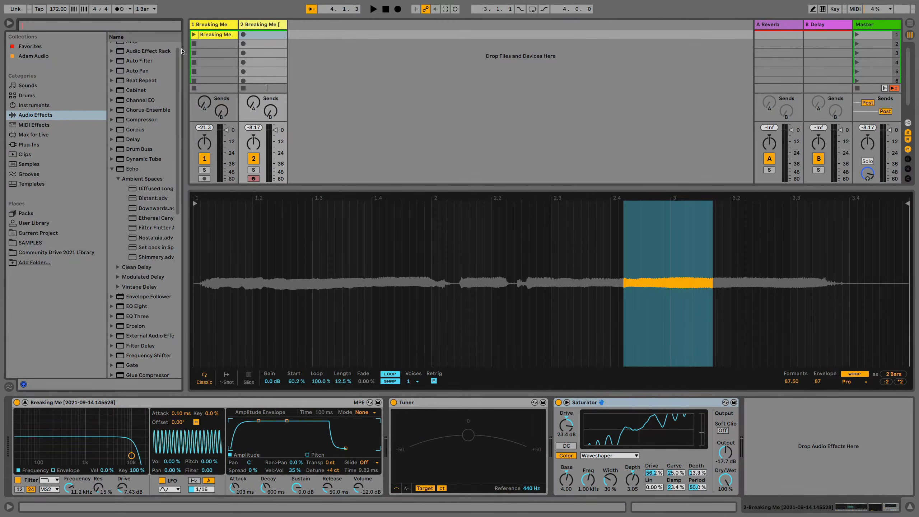
{"action": "type", "text": "chorus"}
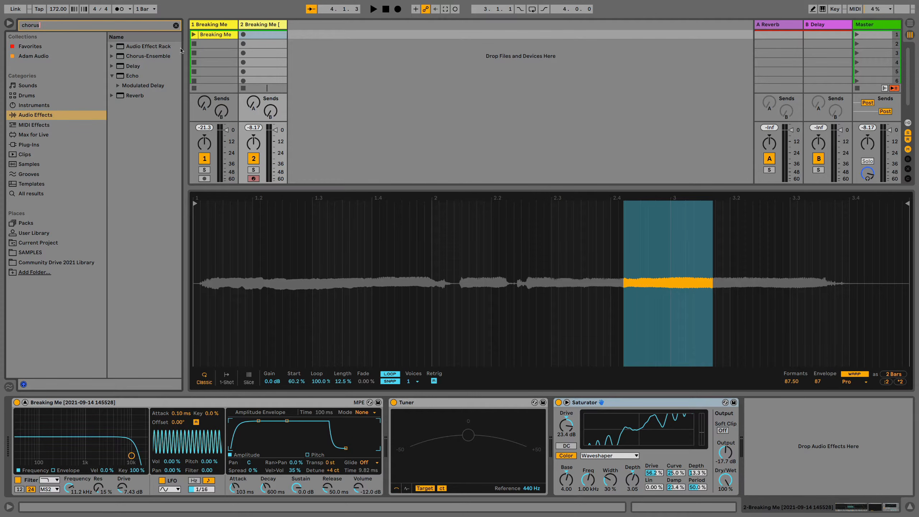
{"action": "left_click_drag", "start_coordinate": [147, 57], "coordinate": [766, 455]}
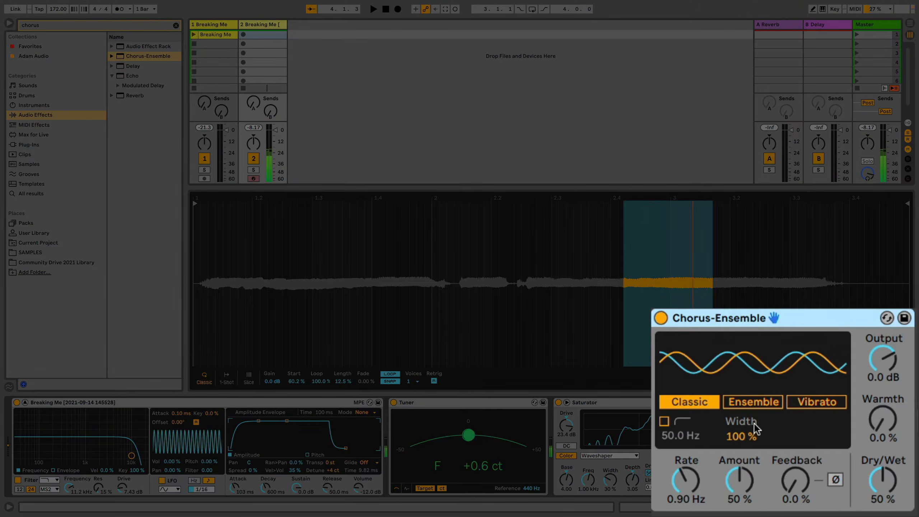
Enable the Chorus-Ensemble's high-pass filter at 119 Hz and set Amount to 72 %, Feedback to 37 % and Warmth to 5.6 %
{"action": "left_click", "coordinate": [663, 421]}
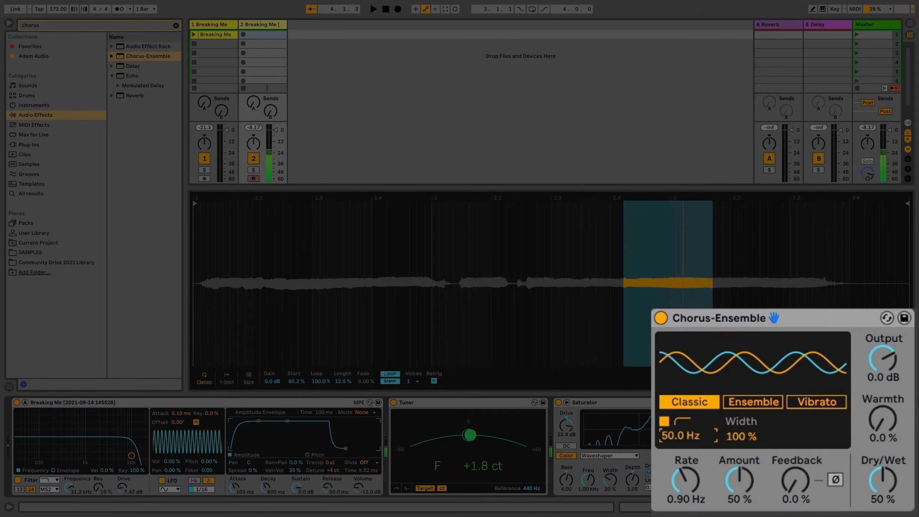
{"action": "mouse_move", "coordinate": [680, 435]}
{"action": "left_mouse_down"}
{"action": "mouse_move", "coordinate": [680, 416]}
{"action": "mouse_move", "coordinate": [691, 442]}
{"action": "left_mouse_up"}
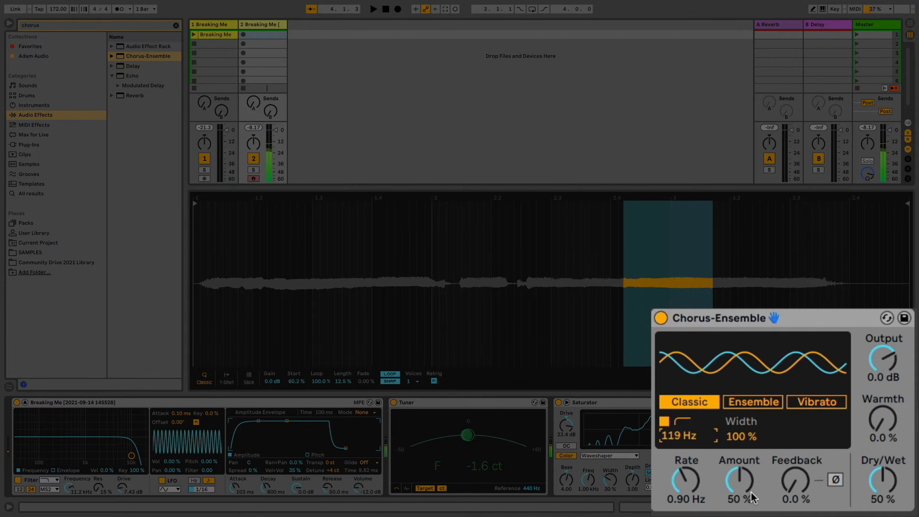
{"action": "left_click_drag", "start_coordinate": [755, 482], "coordinate": [755, 466]}
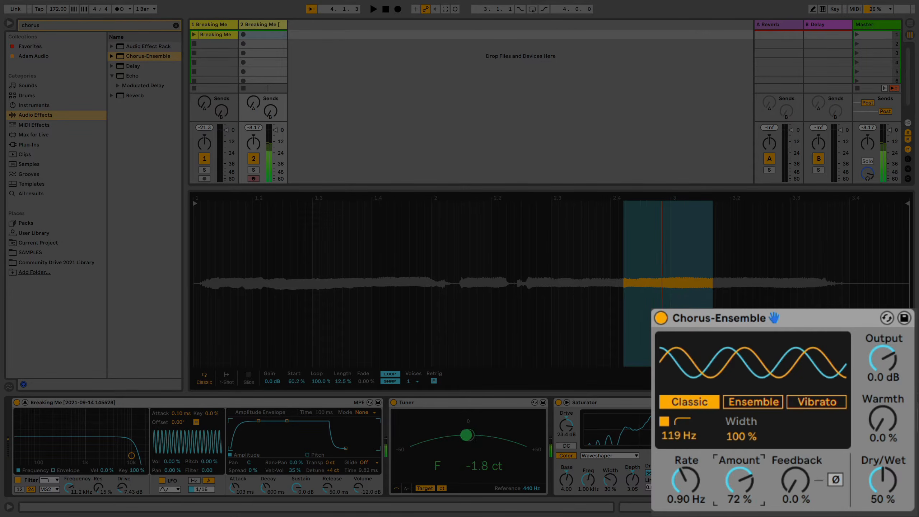
{"action": "left_click_drag", "start_coordinate": [803, 481], "coordinate": [803, 455]}
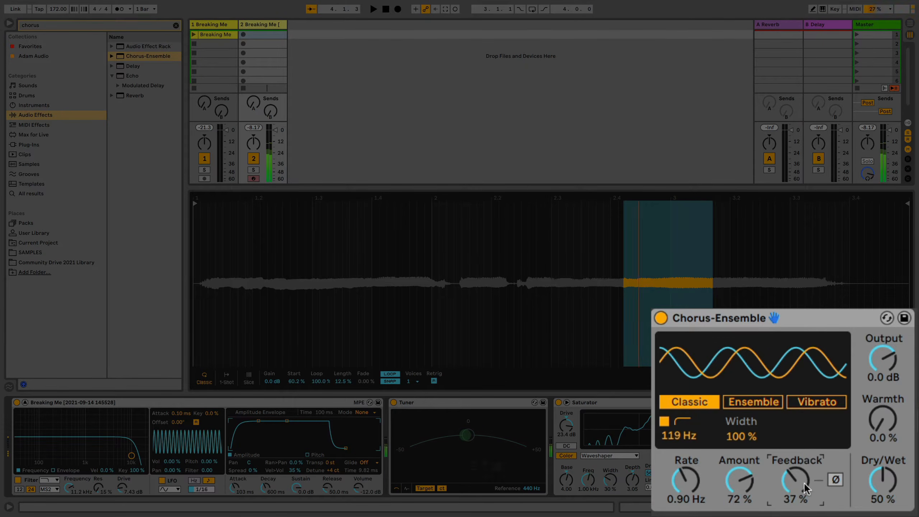
{"action": "left_click_drag", "start_coordinate": [877, 427], "coordinate": [877, 420]}
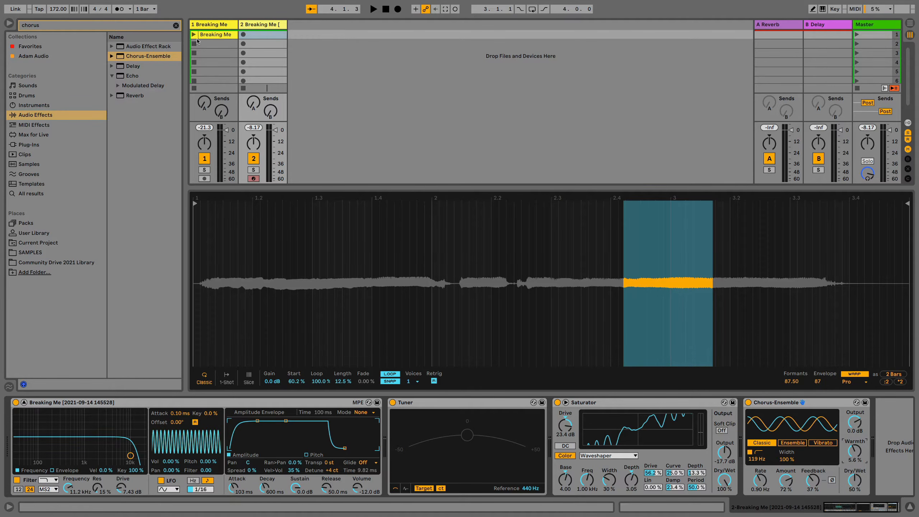
Search the audio effects for "erosi" and add Erosion after the Chorus-Ensemble
{"action": "left_click", "coordinate": [176, 26]}
{"action": "type", "text": "e"}
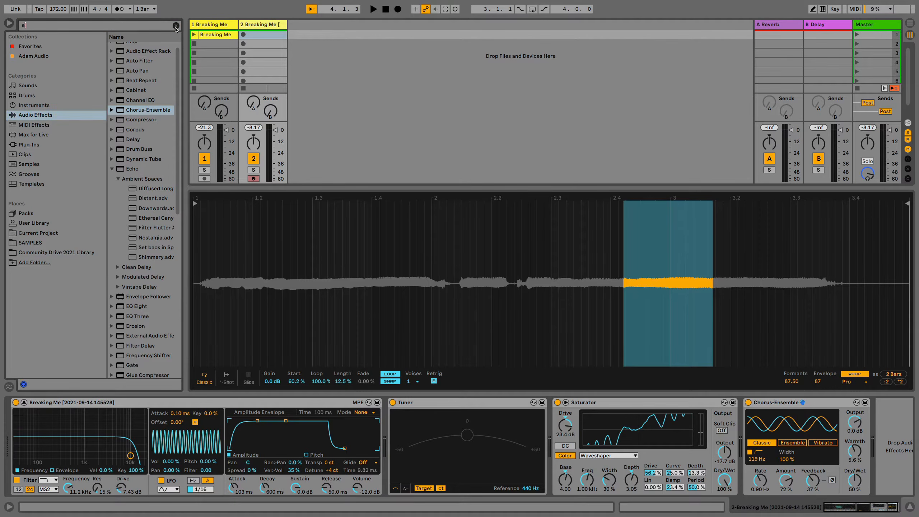
{"action": "type", "text": "rosi"}
{"action": "left_click", "coordinate": [131, 45]}
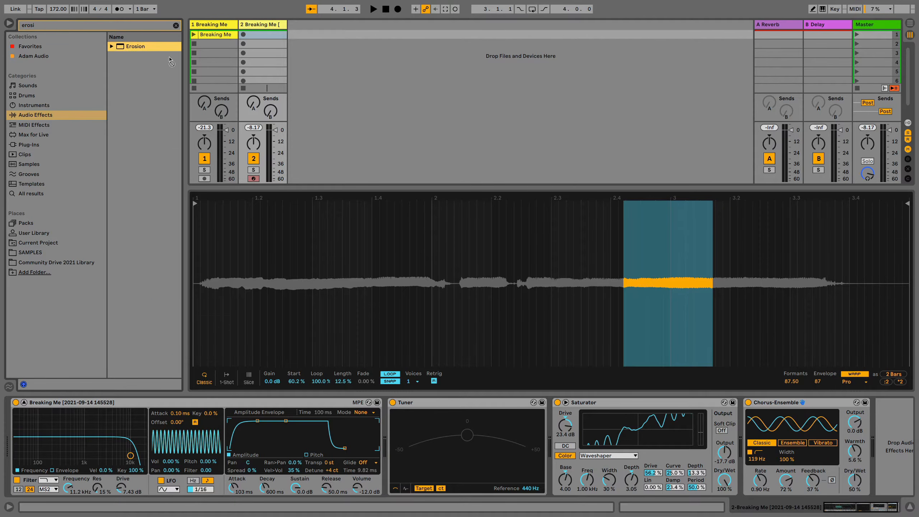
{"action": "left_click_drag", "start_coordinate": [562, 342], "coordinate": [881, 452]}
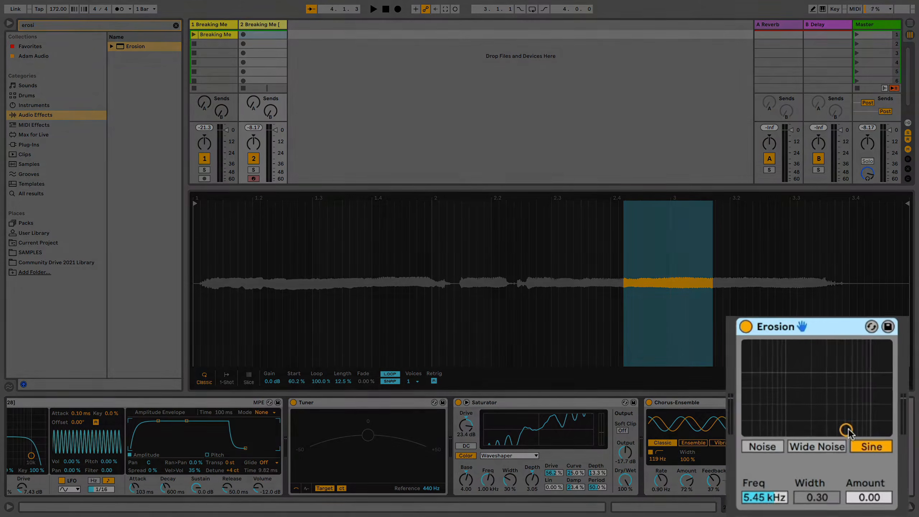
Switch Erosion to Wide Noise and set its frequency to 3.61 kHz and amount to 38.5
{"action": "left_click", "coordinate": [816, 462]}
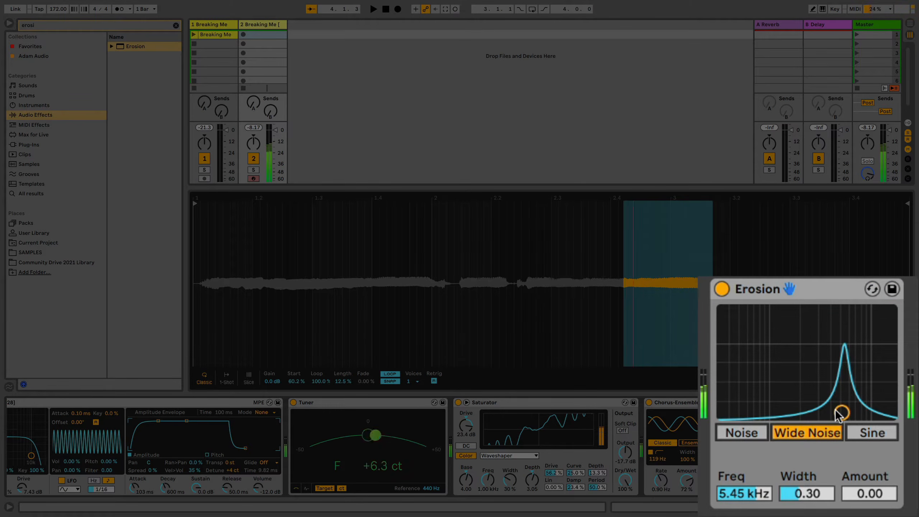
{"action": "left_click_drag", "start_coordinate": [841, 412], "coordinate": [825, 372]}
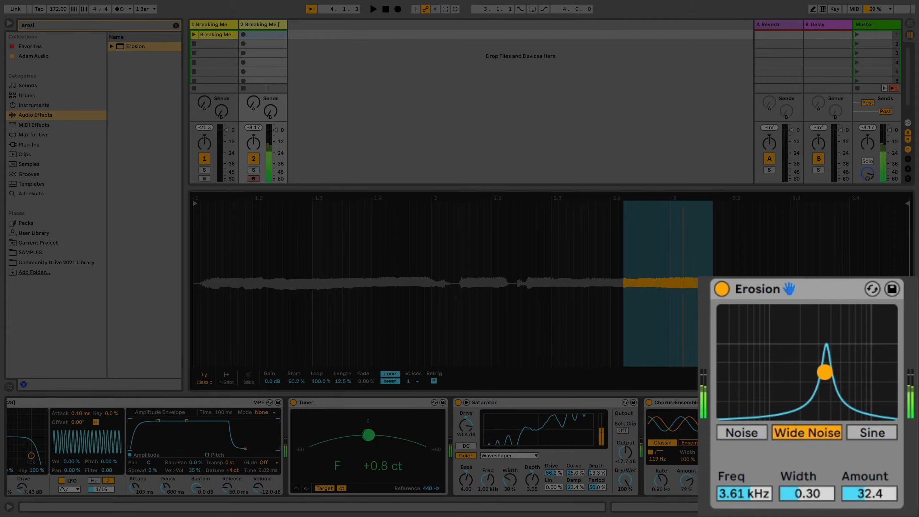
{"action": "left_click_drag", "start_coordinate": [825, 372], "coordinate": [825, 369]}
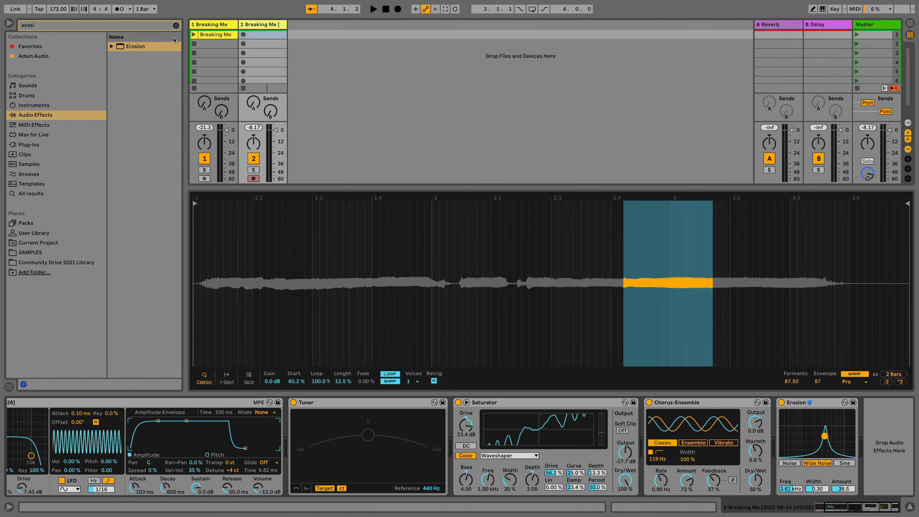
Search the audio effects for "ott", add the OTT preset after Erosion and reduce its Amount to 53 %
{"action": "left_click", "coordinate": [176, 26]}
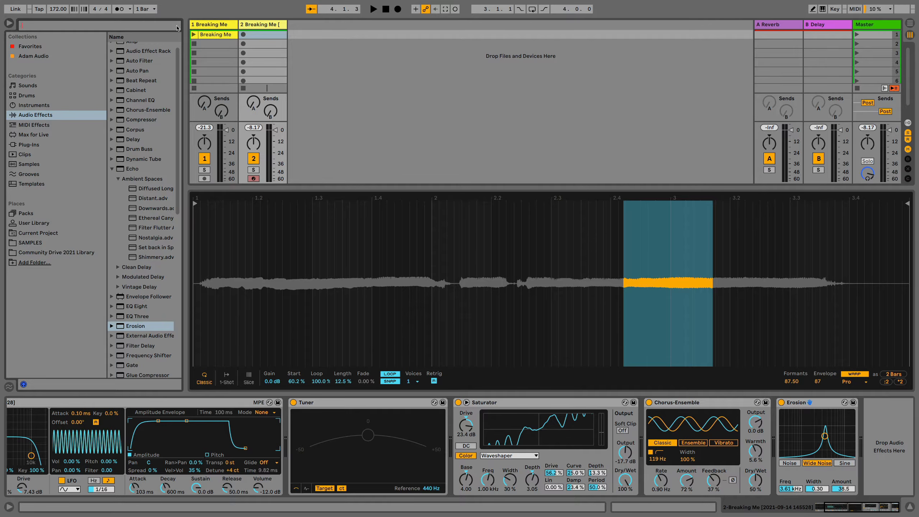
{"action": "type", "text": "ott"}
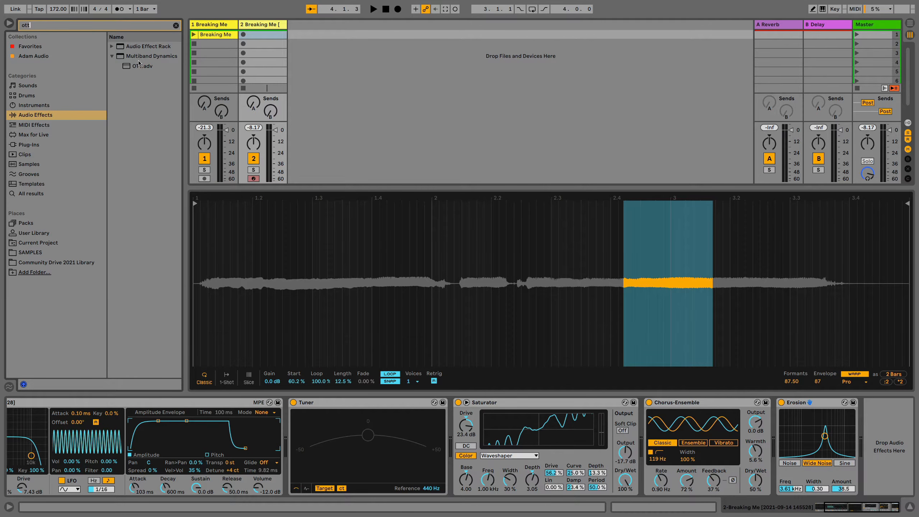
{"action": "mouse_move", "coordinate": [138, 63]}
{"action": "left_mouse_down"}
{"action": "mouse_move", "coordinate": [208, 88]}
{"action": "mouse_move", "coordinate": [866, 448]}
{"action": "left_mouse_up"}
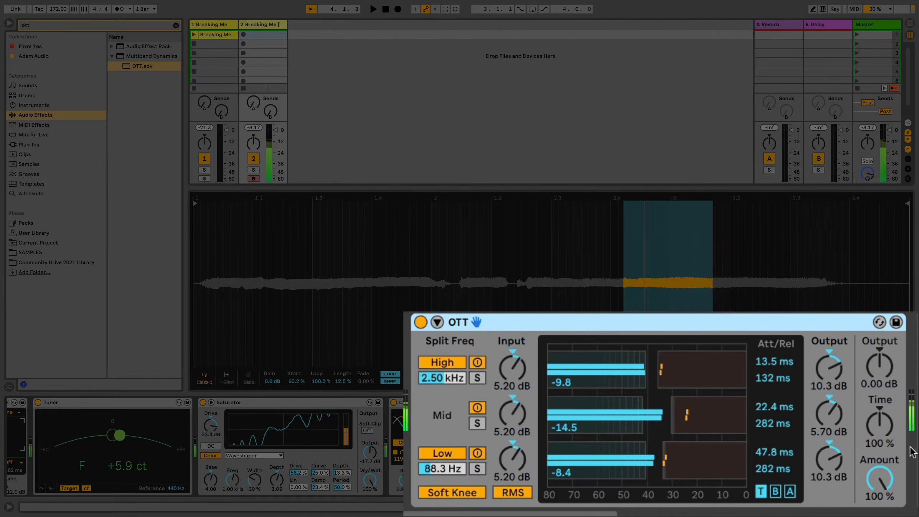
{"action": "mouse_move", "coordinate": [878, 477]}
{"action": "left_mouse_down"}
{"action": "mouse_move", "coordinate": [878, 497]}
{"action": "mouse_move", "coordinate": [885, 481]}
{"action": "left_mouse_up"}
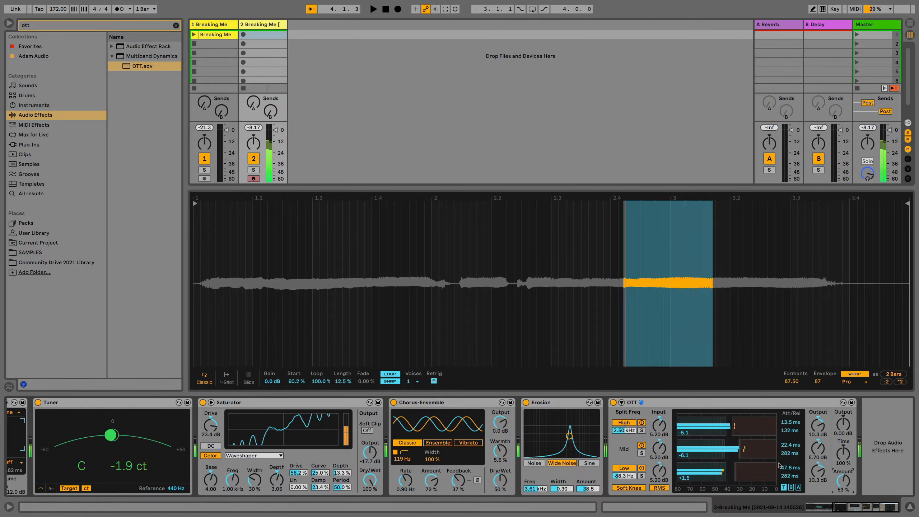
{"action": "key", "text": "space"}
Search for "fil", add Auto Filter after OTT and set its low-pass cutoff to about 4.64 kHz with 17 % resonance
{"action": "left_click", "coordinate": [175, 25]}
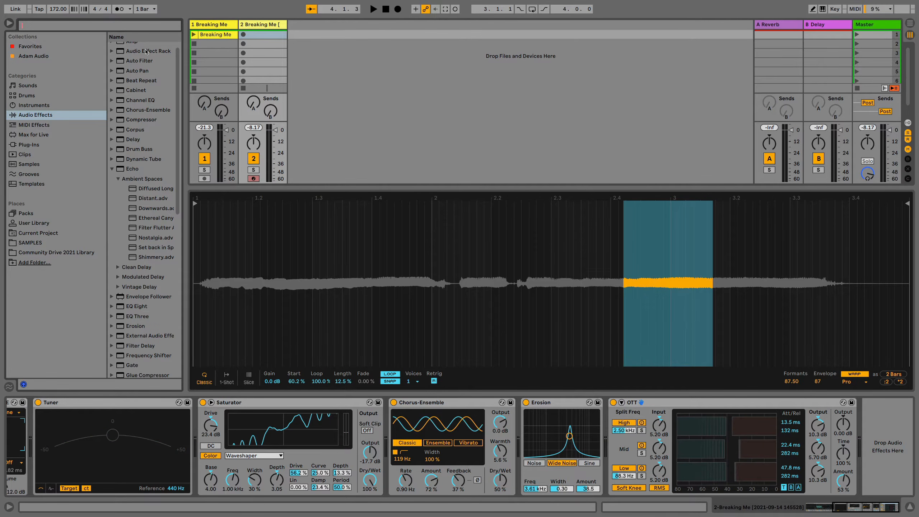
{"action": "type", "text": "fil"}
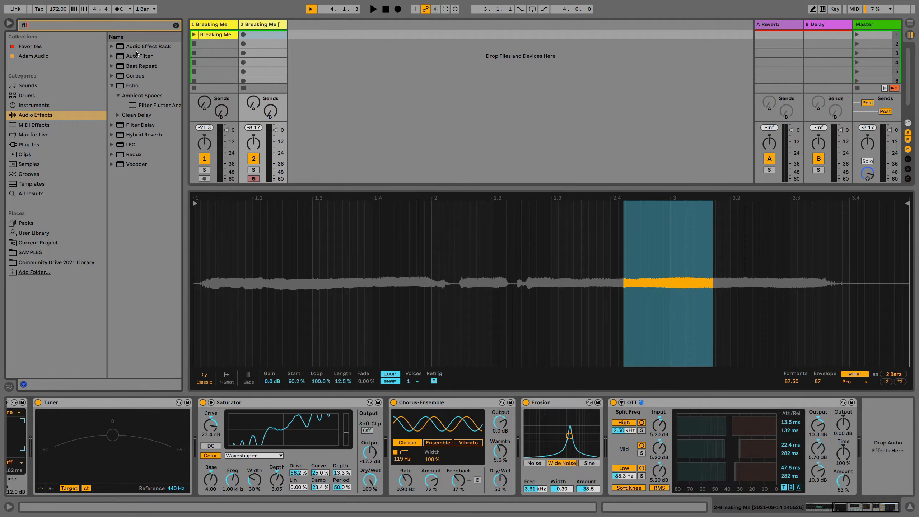
{"action": "left_click_drag", "start_coordinate": [136, 54], "coordinate": [867, 445]}
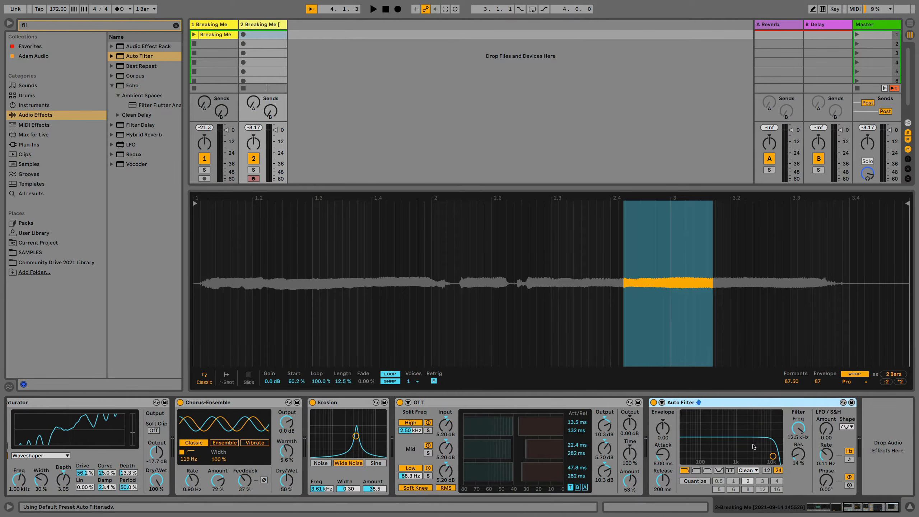
{"action": "left_click_drag", "start_coordinate": [773, 456], "coordinate": [740, 444]}
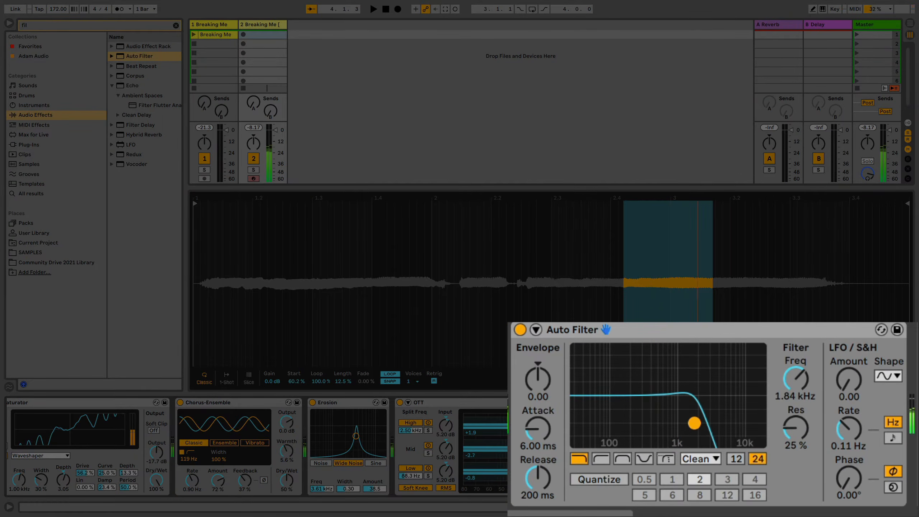
{"action": "left_click_drag", "start_coordinate": [694, 423], "coordinate": [719, 429]}
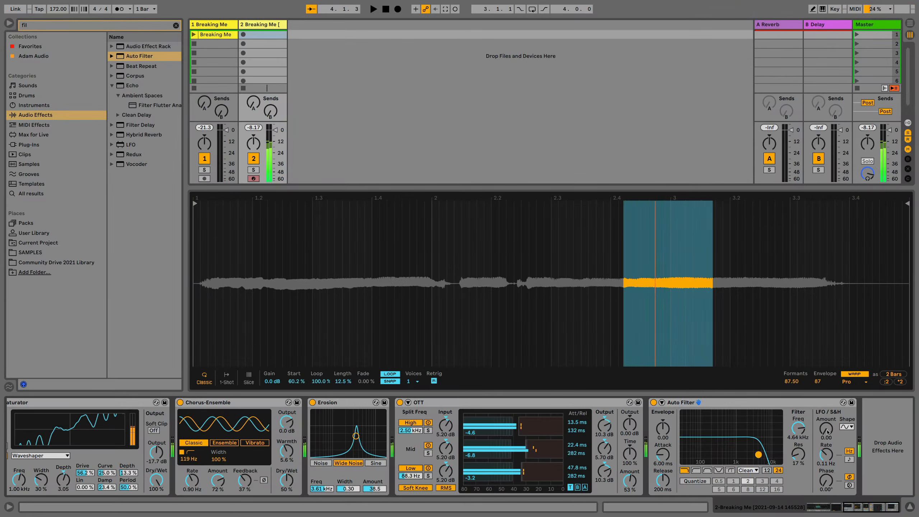
Sync the Auto Filter's LFO to tempo at a 1/6 rate with an amount of 27.9, trying a 74.3° phase before restoring 0°
{"action": "left_click_drag", "start_coordinate": [827, 432], "coordinate": [828, 413]}
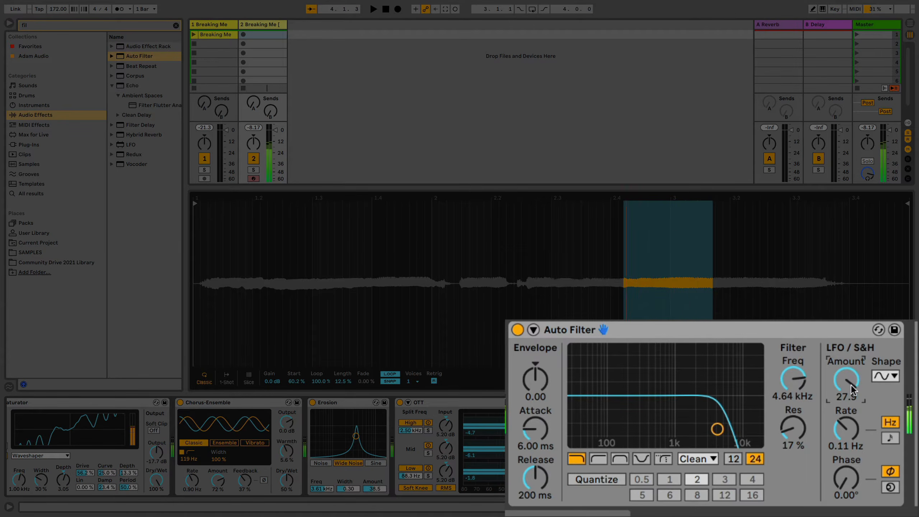
{"action": "left_click", "coordinate": [882, 438]}
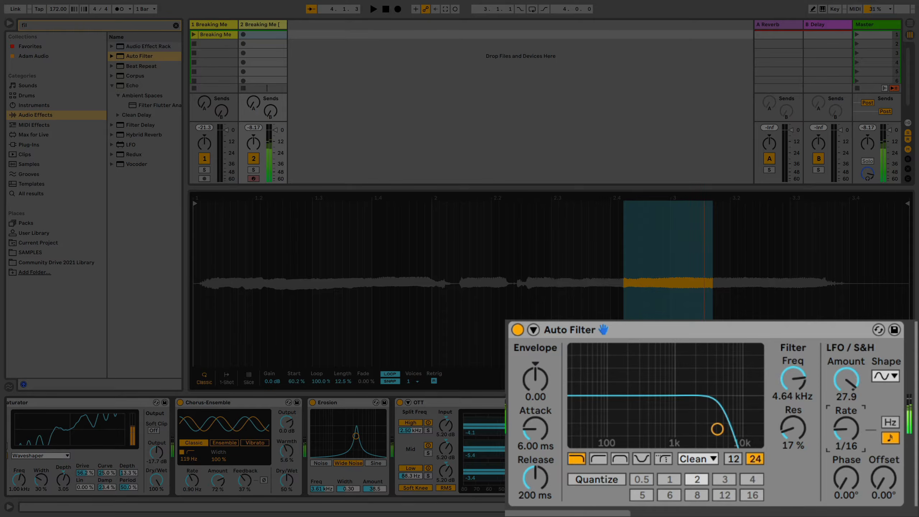
{"action": "left_click_drag", "start_coordinate": [842, 435], "coordinate": [843, 429]}
{"action": "left_click_drag", "start_coordinate": [845, 478], "coordinate": [846, 462]}
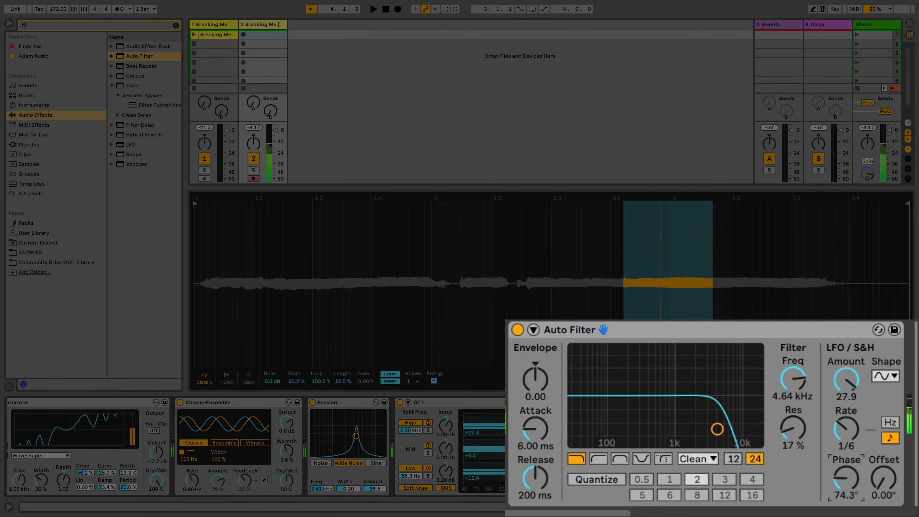
{"action": "left_click_drag", "start_coordinate": [845, 461], "coordinate": [845, 478]}
Set the Auto Filter's synced LFO rate to 4, try an amount of 11.9, then reduce the amount to 0
{"action": "left_click_drag", "start_coordinate": [854, 389], "coordinate": [845, 413]}
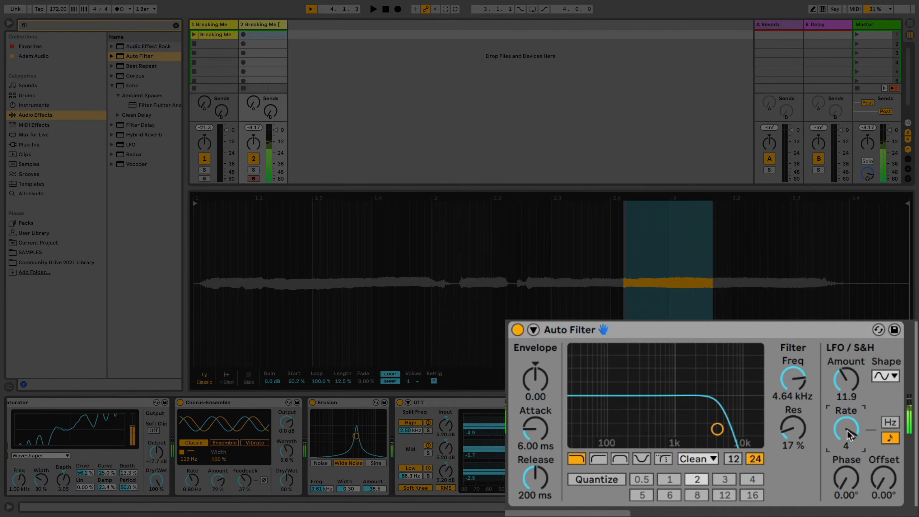
{"action": "left_click_drag", "start_coordinate": [846, 379], "coordinate": [846, 388]}
{"action": "left_click_drag", "start_coordinate": [845, 384], "coordinate": [845, 380]}
{"action": "left_click_drag", "start_coordinate": [847, 381], "coordinate": [847, 398]}
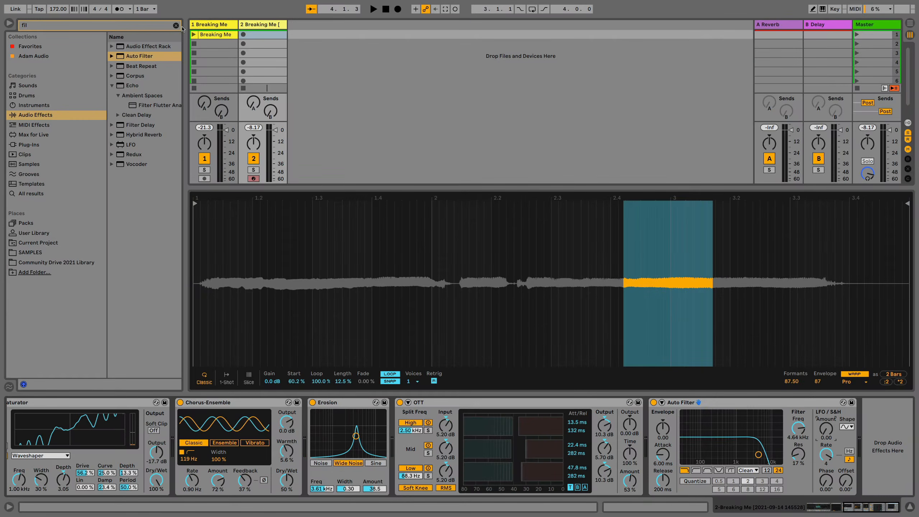
Search the audio effects for "lfo", add the LFO device after Auto Filter and map it to the filter's frequency
{"action": "left_click", "coordinate": [177, 27]}
{"action": "type", "text": "lfo"}
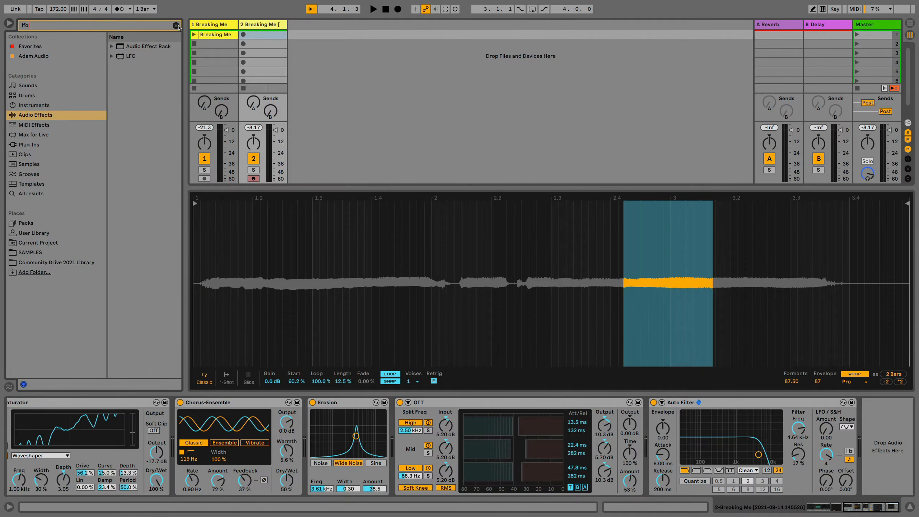
{"action": "left_click_drag", "start_coordinate": [134, 58], "coordinate": [876, 433]}
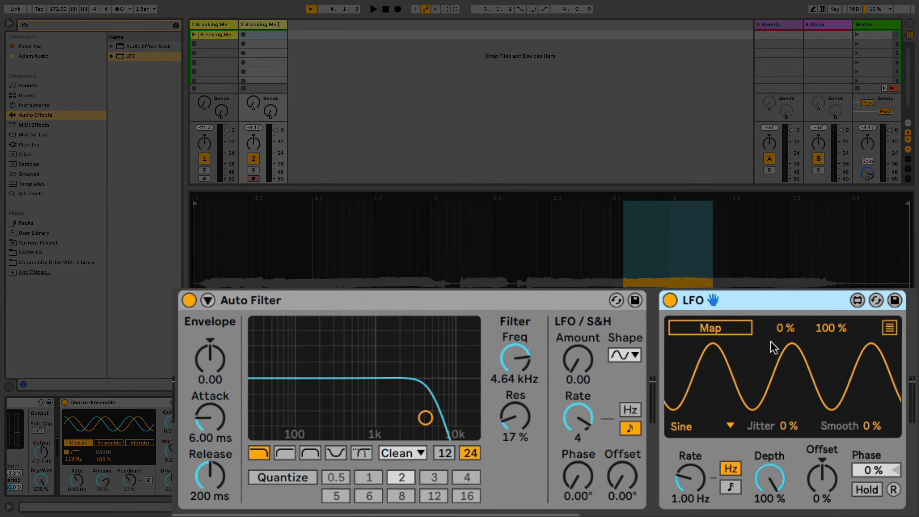
{"action": "left_click", "coordinate": [731, 328]}
{"action": "left_click", "coordinate": [514, 358]}
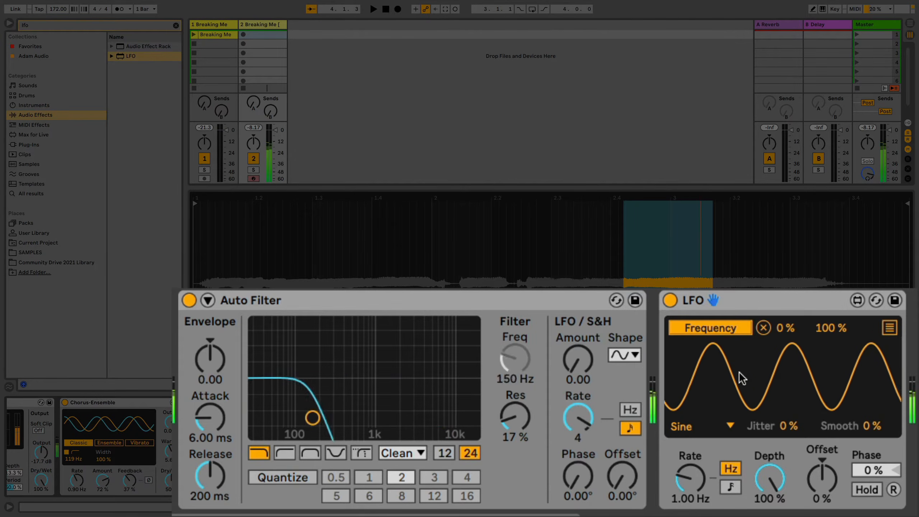
Set the LFO mapping's minimum to 47 % and sync its rate to tempo at 1/16
{"action": "left_click", "coordinate": [889, 328]}
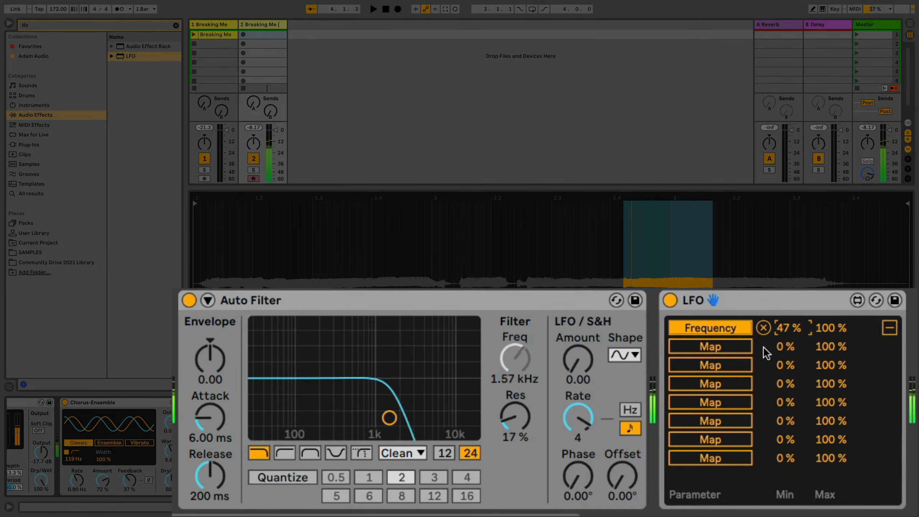
{"action": "left_click", "coordinate": [880, 326]}
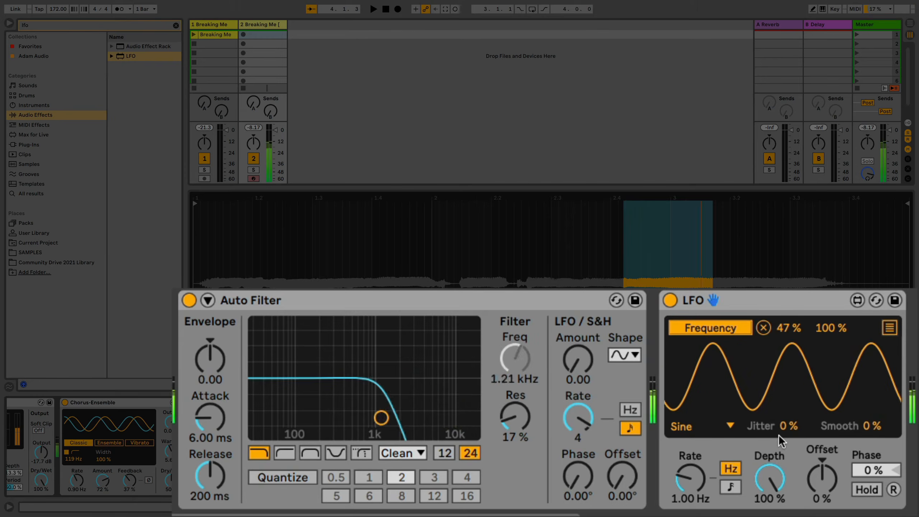
{"action": "left_click", "coordinate": [726, 487]}
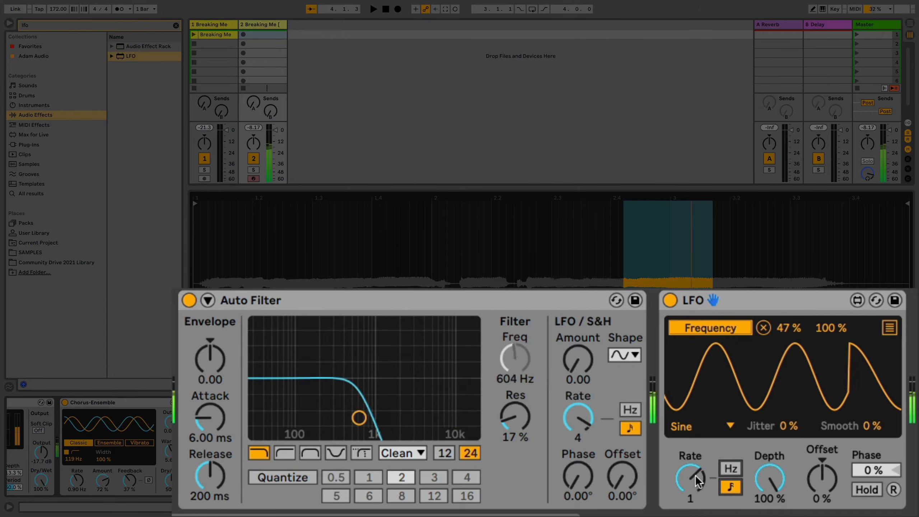
{"action": "mouse_move", "coordinate": [694, 475]}
{"action": "left_mouse_down"}
{"action": "mouse_move", "coordinate": [695, 454]}
{"action": "mouse_move", "coordinate": [694, 477]}
{"action": "left_mouse_up"}
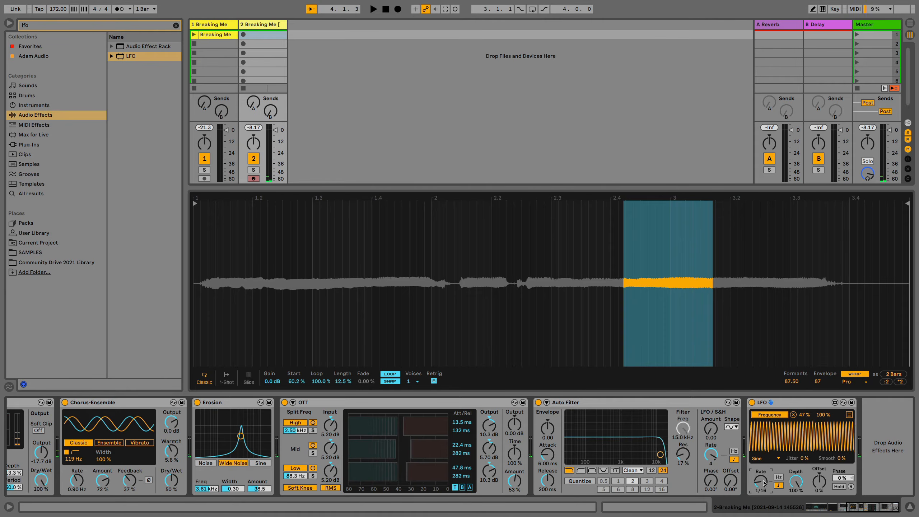
Search the audio effects for "eq", add EQ Eight after the LFO and expand its frequency display
{"action": "left_click", "coordinate": [176, 26]}
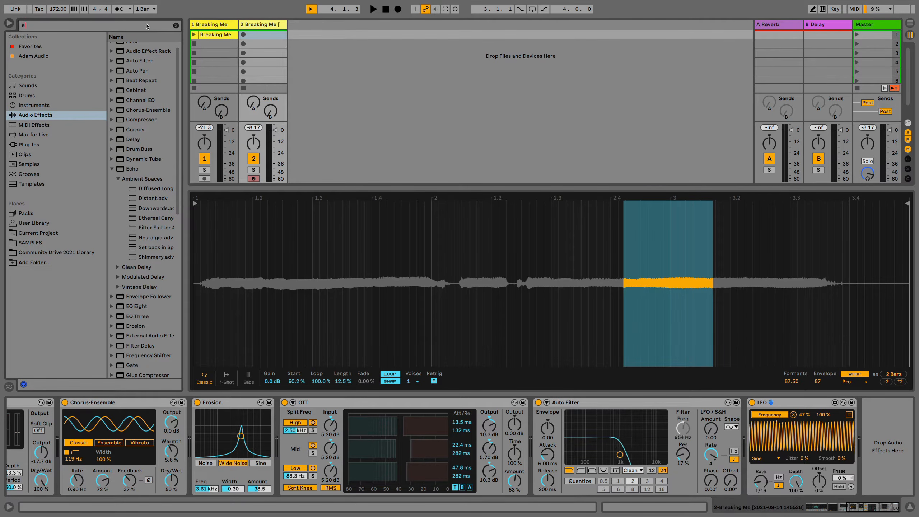
{"action": "type", "text": "eq"}
{"action": "left_click", "coordinate": [138, 68]}
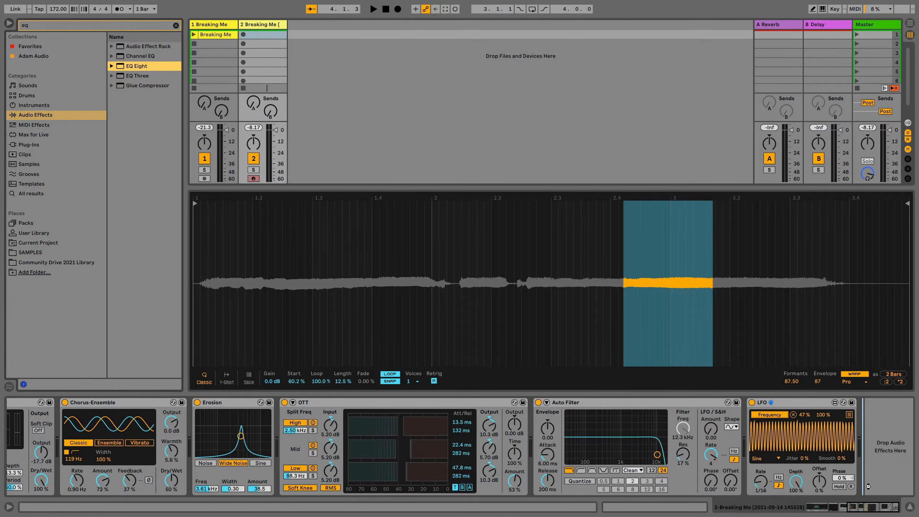
{"action": "key", "text": "Return"}
{"action": "left_click", "coordinate": [672, 402]}
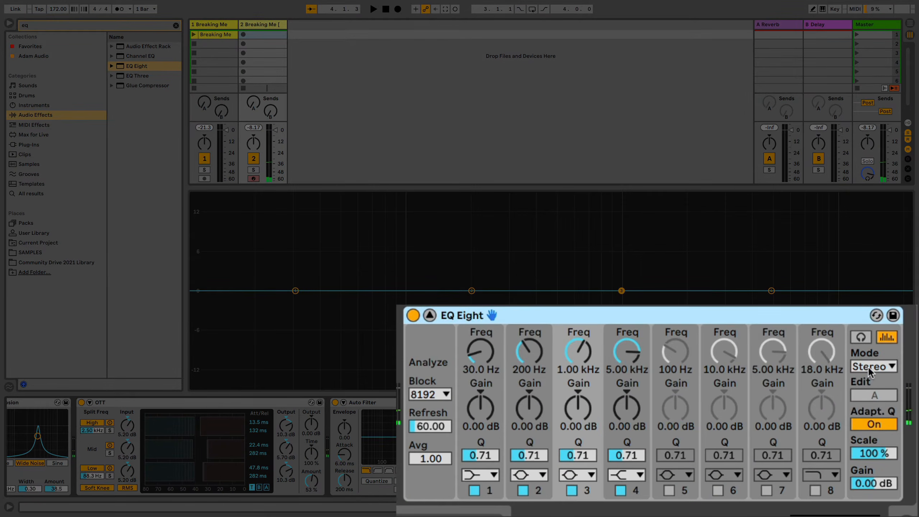
Set EQ Eight to M/S mode and switch editing to the side channel
{"action": "left_click", "coordinate": [867, 366]}
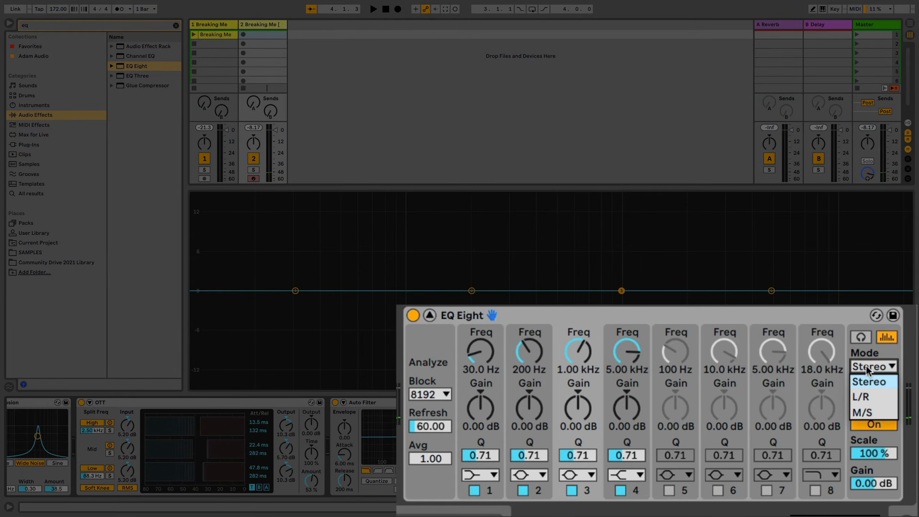
{"action": "left_click", "coordinate": [870, 413]}
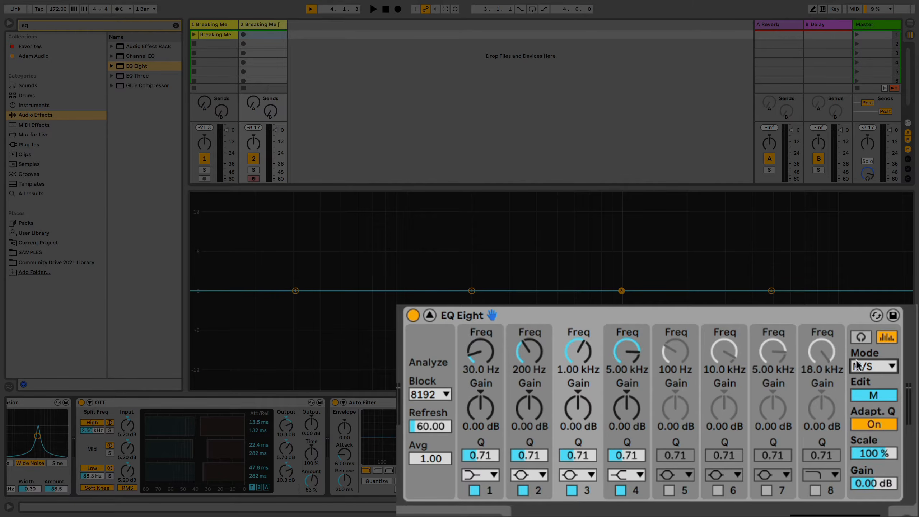
{"action": "left_click", "coordinate": [869, 395]}
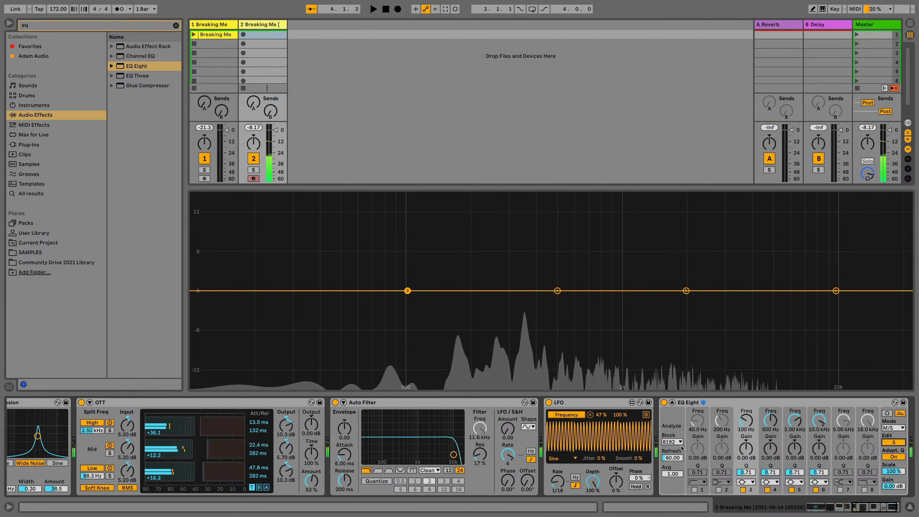
Enable band 1 on the side channel as a x4 low cut at about 210 Hz
{"action": "left_click", "coordinate": [694, 489]}
{"action": "left_click", "coordinate": [697, 482]}
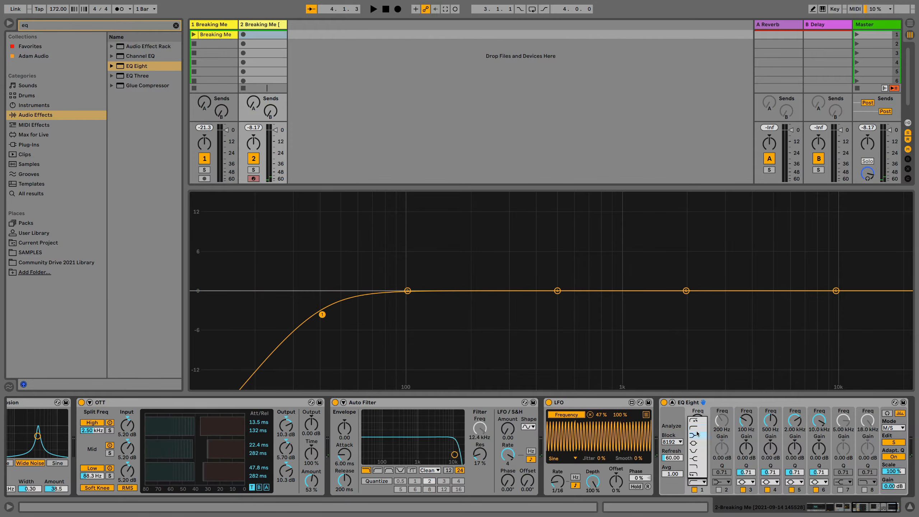
{"action": "left_click", "coordinate": [694, 421]}
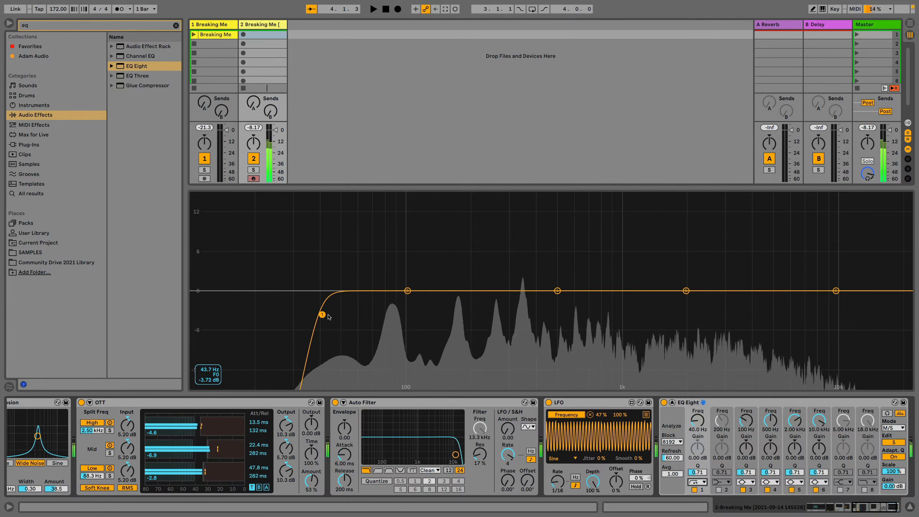
{"action": "left_click_drag", "start_coordinate": [697, 420], "coordinate": [696, 409]}
{"action": "left_click_drag", "start_coordinate": [379, 319], "coordinate": [476, 313]}
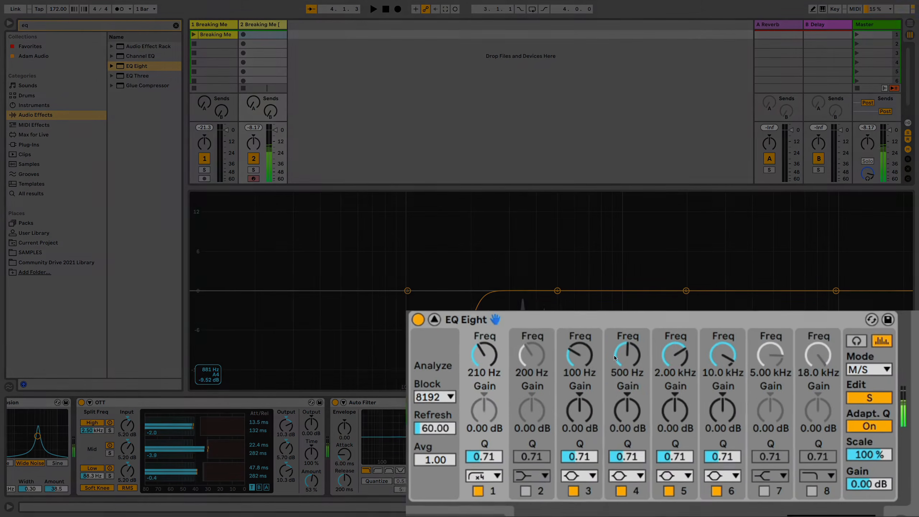
Switch EQ Eight to the mid channel and make band 1 a bell boost of about 1.05 dB at 53.8 Hz
{"action": "left_click", "coordinate": [858, 392]}
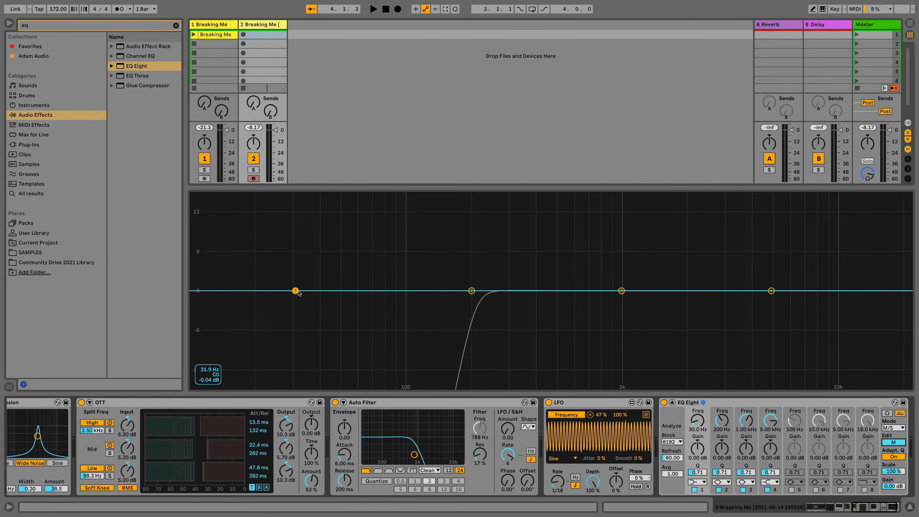
{"action": "left_click_drag", "start_coordinate": [295, 291], "coordinate": [361, 284]}
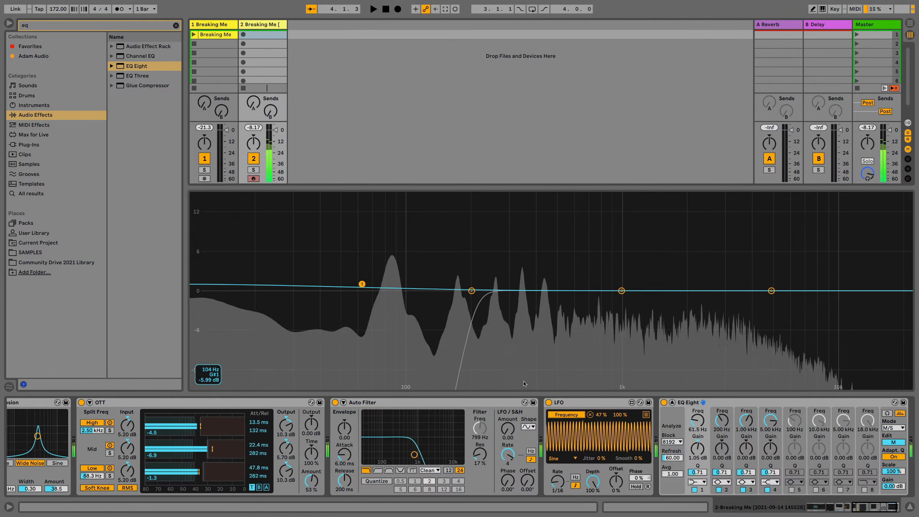
{"action": "left_click", "coordinate": [697, 482]}
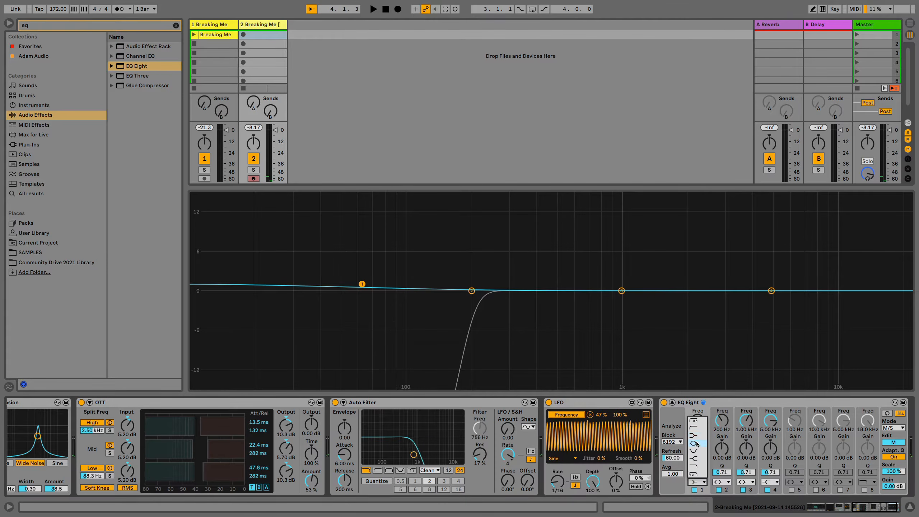
{"action": "left_click", "coordinate": [697, 443]}
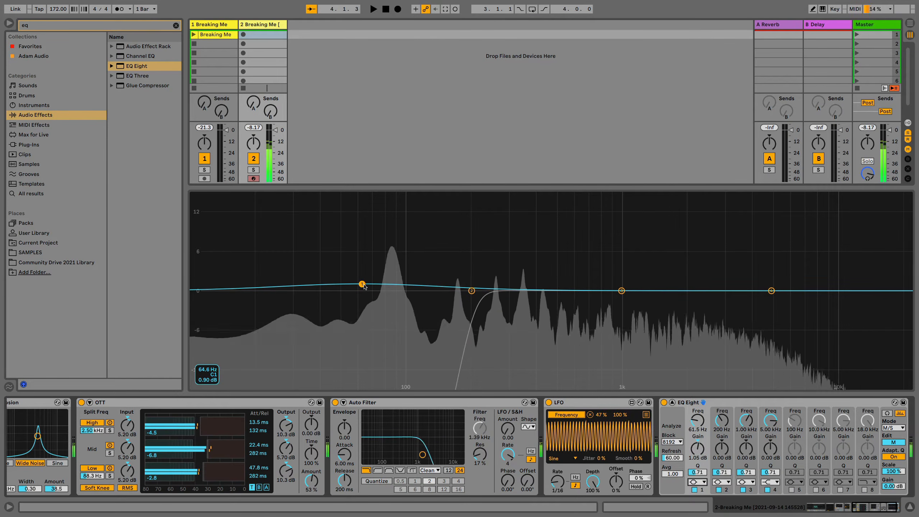
{"action": "left_click_drag", "start_coordinate": [362, 283], "coordinate": [337, 282]}
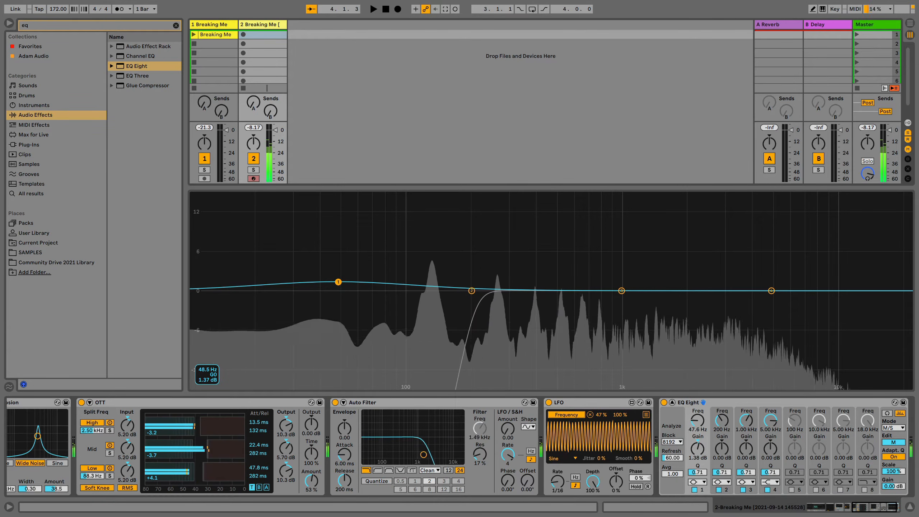
{"action": "left_click_drag", "start_coordinate": [339, 281], "coordinate": [350, 284]}
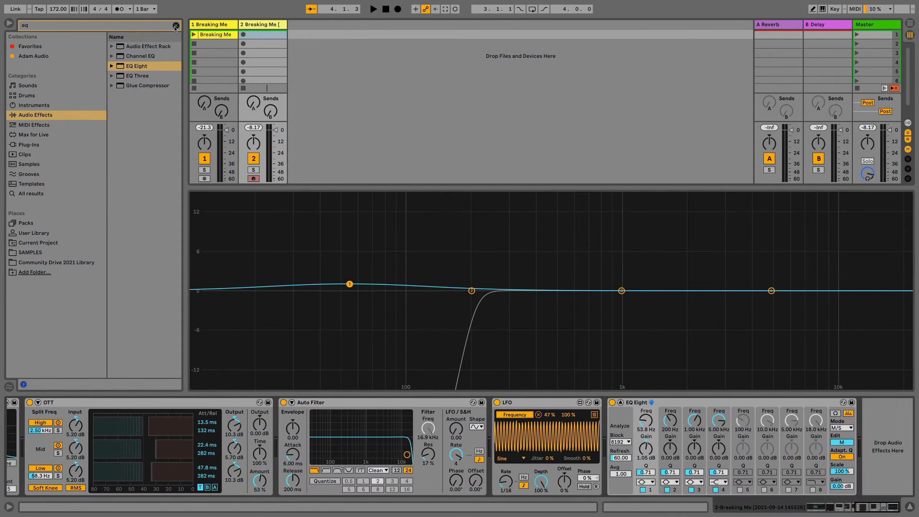
Search the audio effects for "hybrid" and add Hybrid Reverb after EQ Eight
{"action": "left_click", "coordinate": [176, 25]}
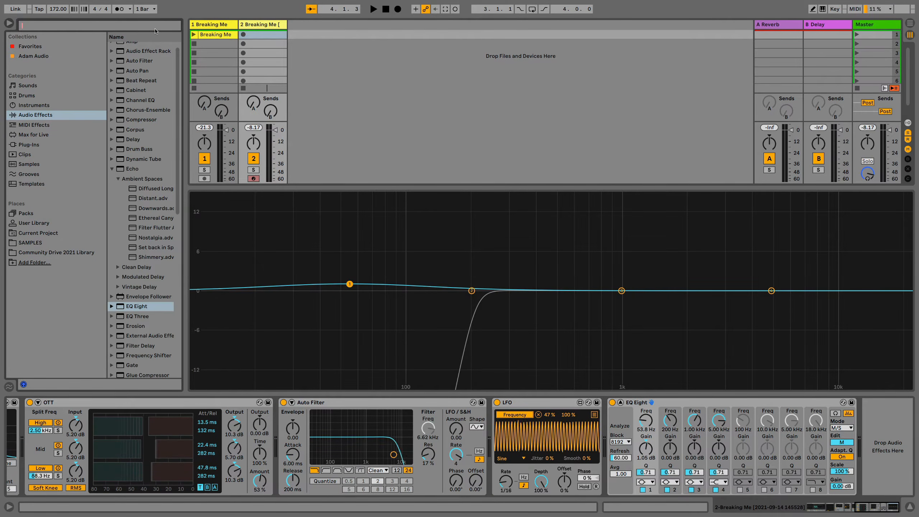
{"action": "type", "text": "hybrid"}
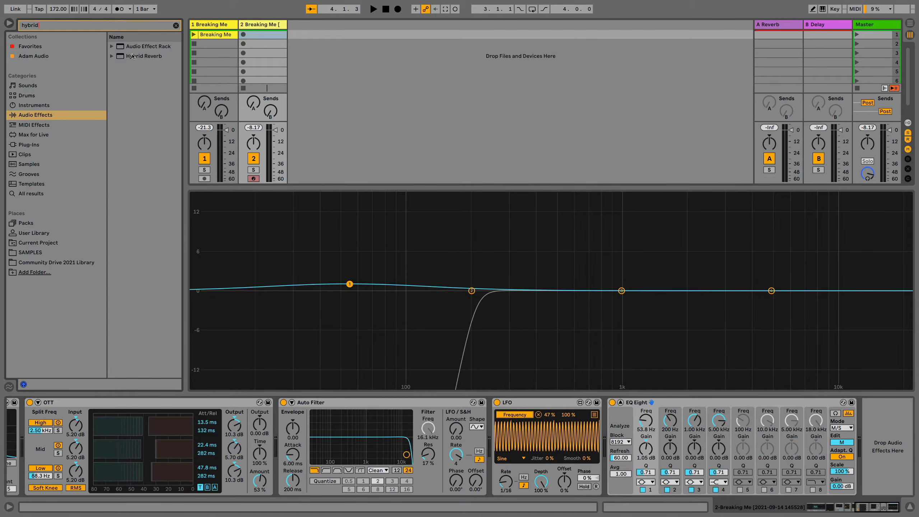
{"action": "left_click_drag", "start_coordinate": [132, 56], "coordinate": [785, 431]}
{"action": "left_click_drag", "start_coordinate": [877, 433], "coordinate": [877, 433]}
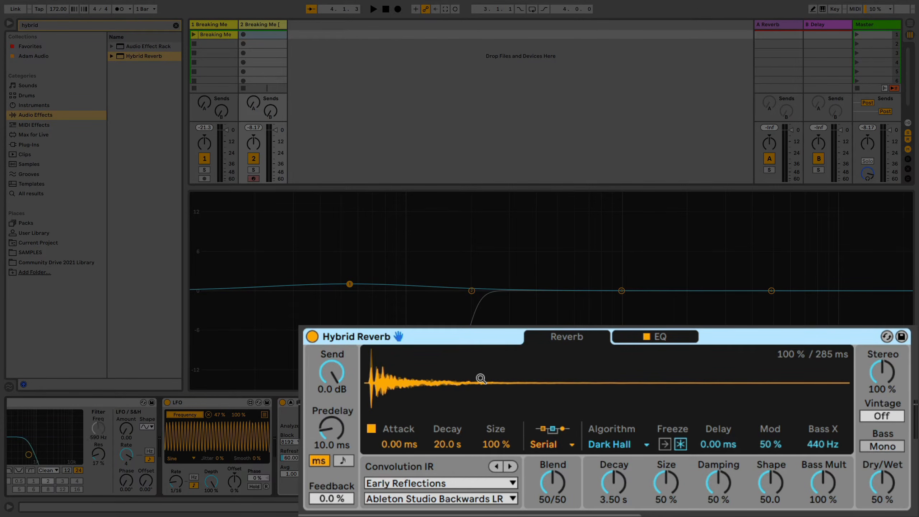
Try Hybrid Reverb's Parallel and Algorithm routings, then set the routing to Convolution
{"action": "left_click", "coordinate": [551, 446]}
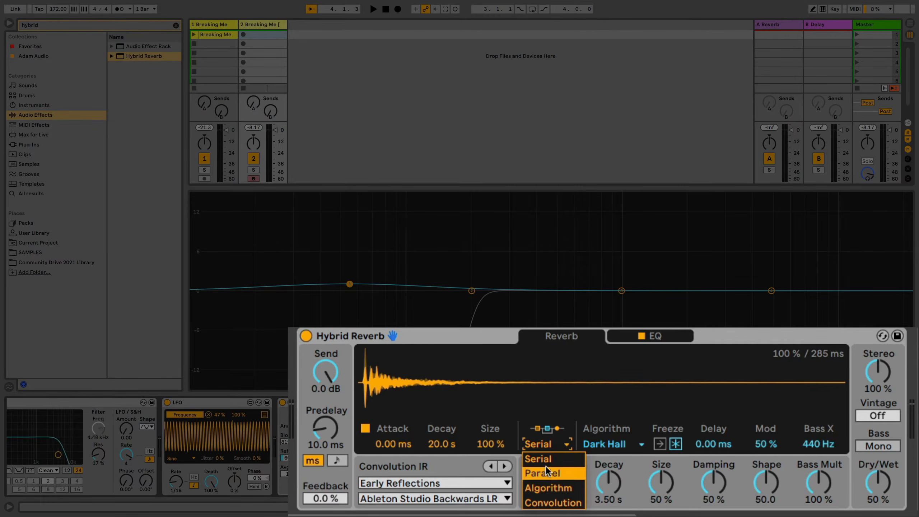
{"action": "left_click", "coordinate": [545, 470]}
{"action": "left_click", "coordinate": [548, 443]}
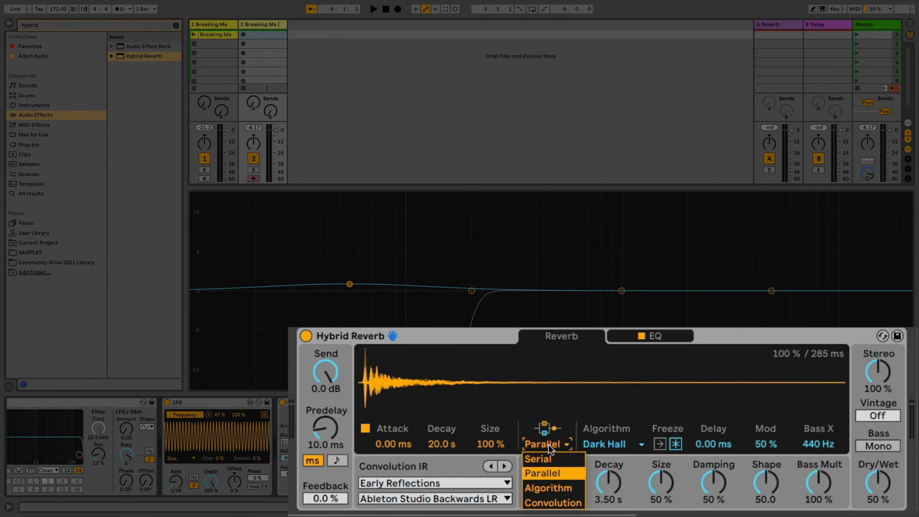
{"action": "left_click", "coordinate": [542, 485]}
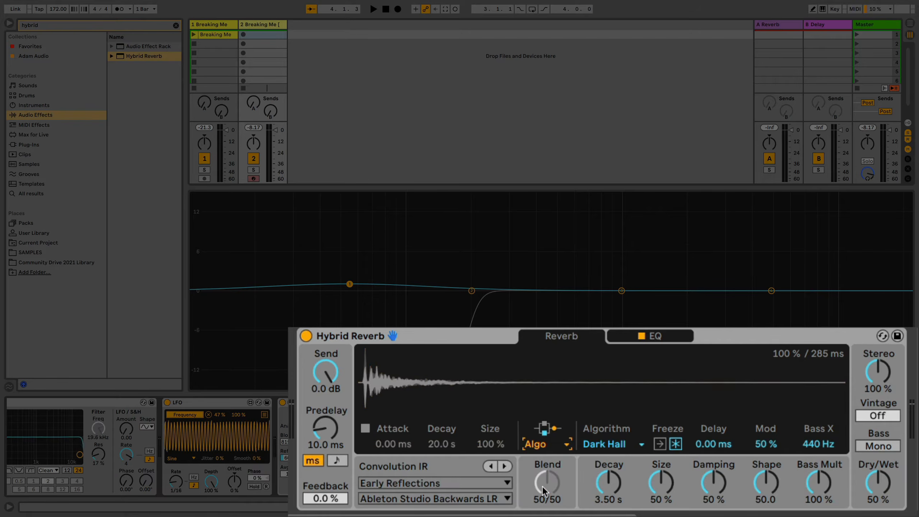
{"action": "left_click", "coordinate": [543, 441]}
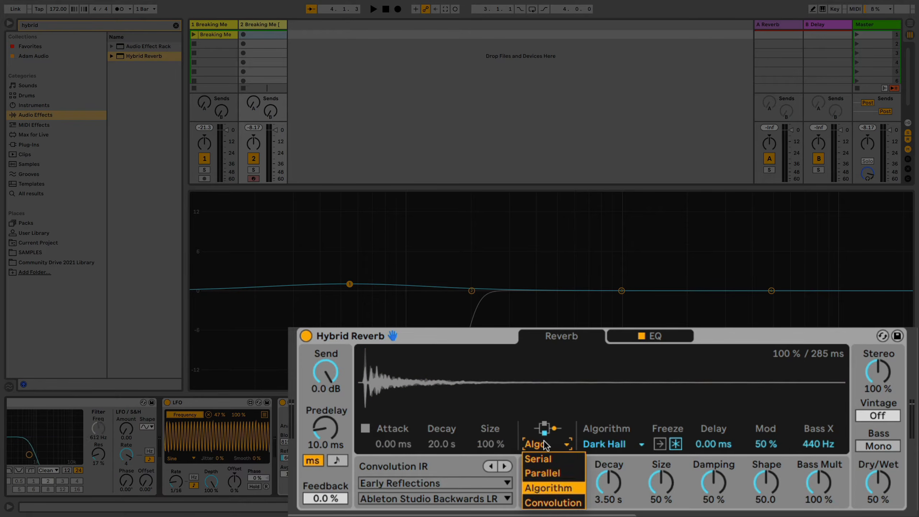
{"action": "left_click", "coordinate": [551, 503]}
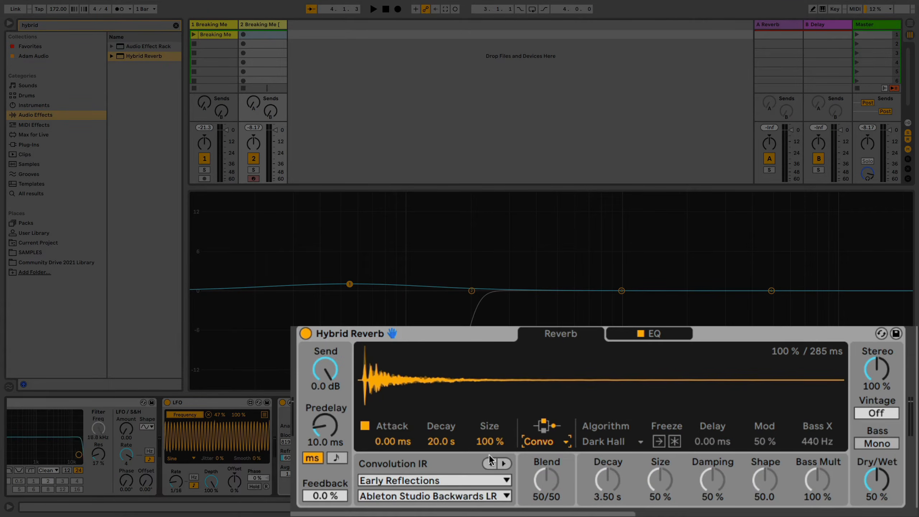
Load the BigClear impulse response from the Halls category into Hybrid Reverb
{"action": "left_click", "coordinate": [436, 477]}
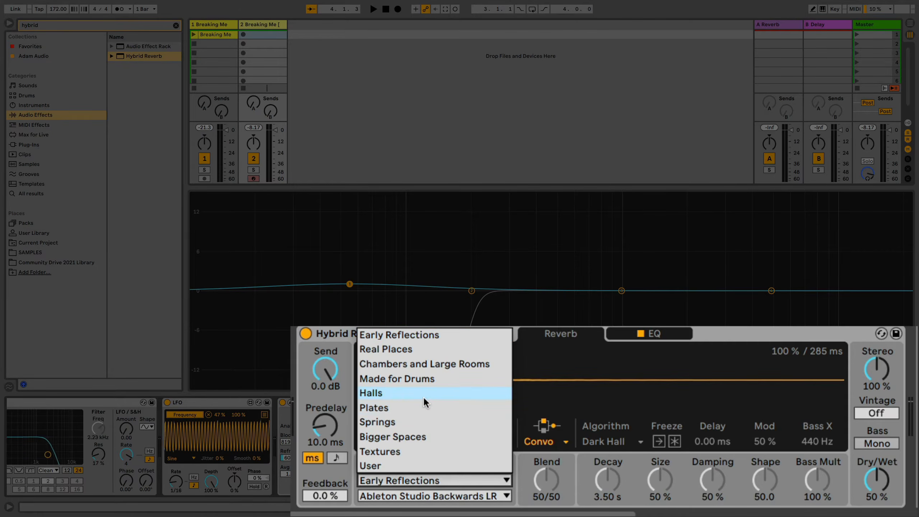
{"action": "left_click", "coordinate": [423, 396]}
{"action": "left_click", "coordinate": [425, 490]}
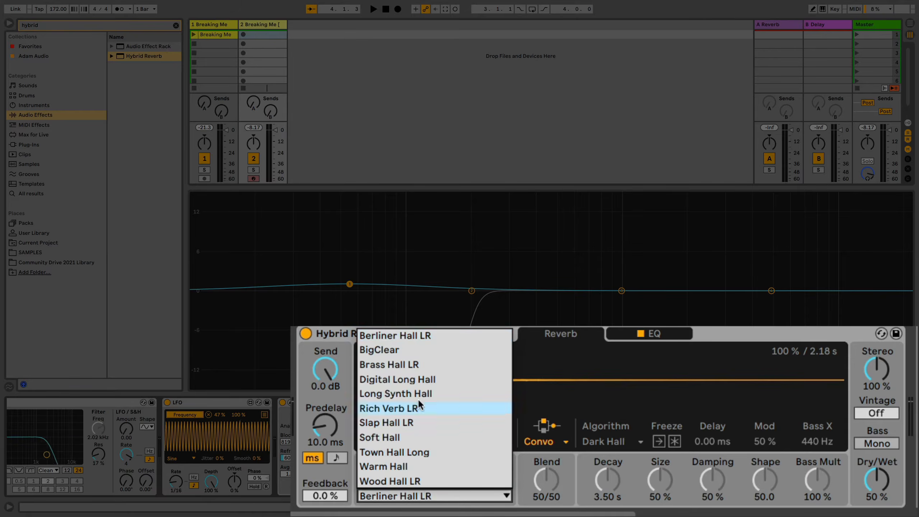
{"action": "left_click", "coordinate": [408, 349]}
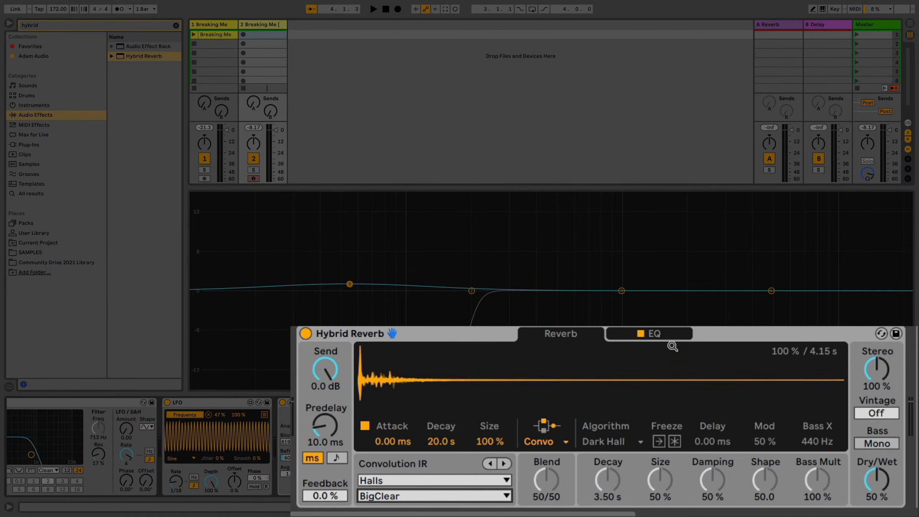
Set band 1 of Hybrid Reverb's EQ to a low cut with a 24 dB slope at about 405 Hz
{"action": "left_click", "coordinate": [667, 336]}
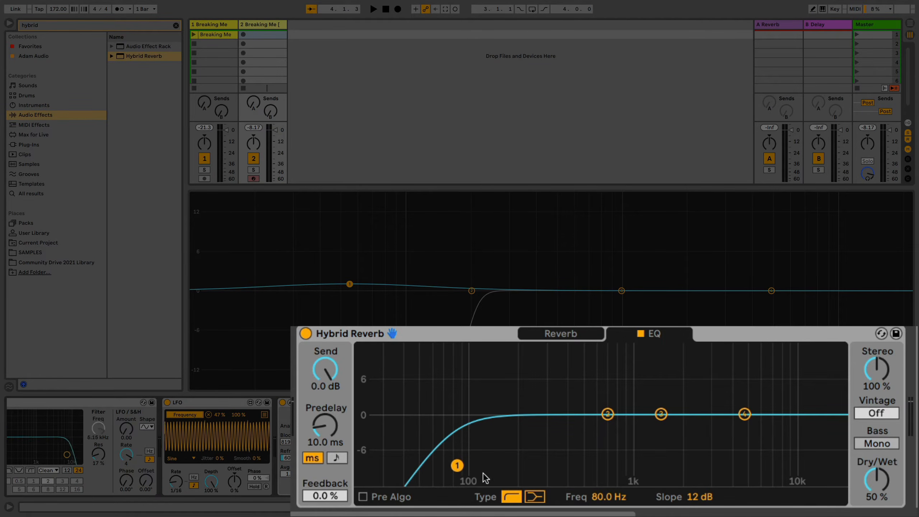
{"action": "left_click_drag", "start_coordinate": [711, 501], "coordinate": [711, 486]}
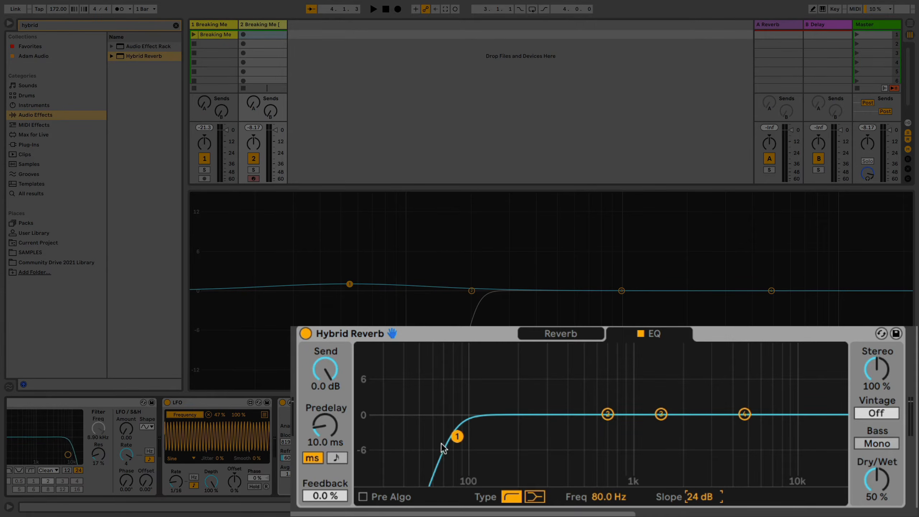
{"action": "left_click_drag", "start_coordinate": [461, 433], "coordinate": [582, 436]}
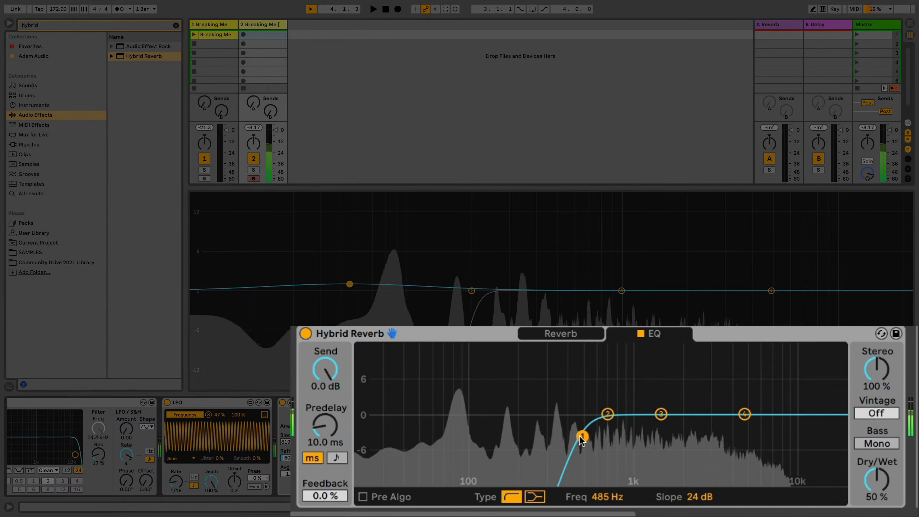
{"action": "left_click_drag", "start_coordinate": [581, 438], "coordinate": [570, 437]}
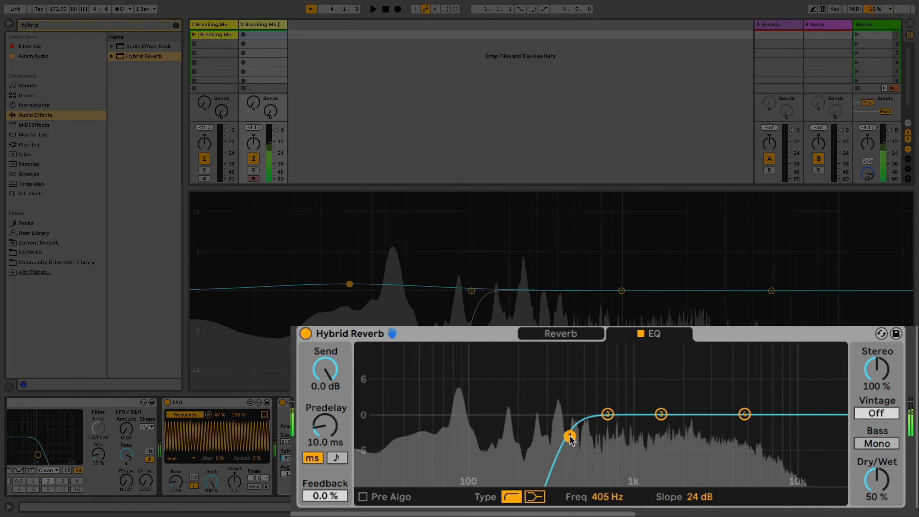
{"action": "left_click", "coordinate": [561, 332]}
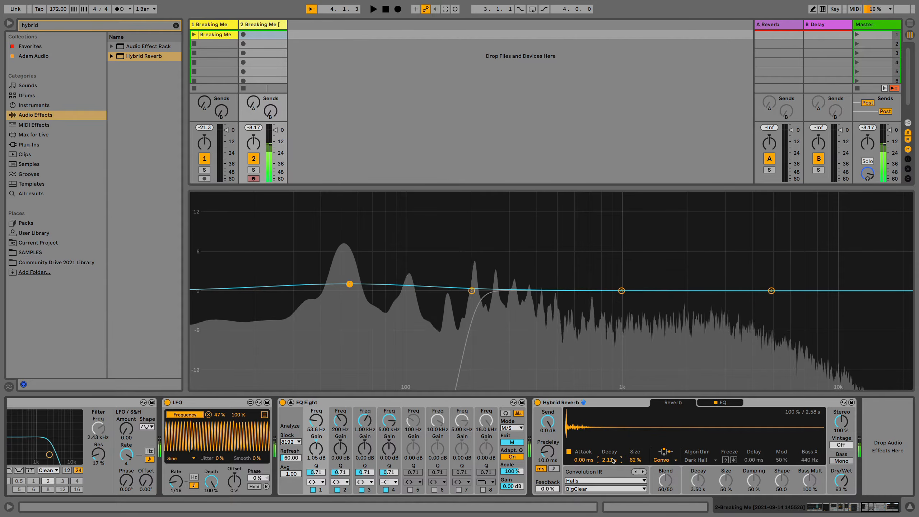
Group all audio effects from Saturator through Hybrid Reverb into one Audio Effect Rack
{"action": "scroll", "coordinate": [592, 434], "scroll_direction": "left", "scroll_amount": 10}
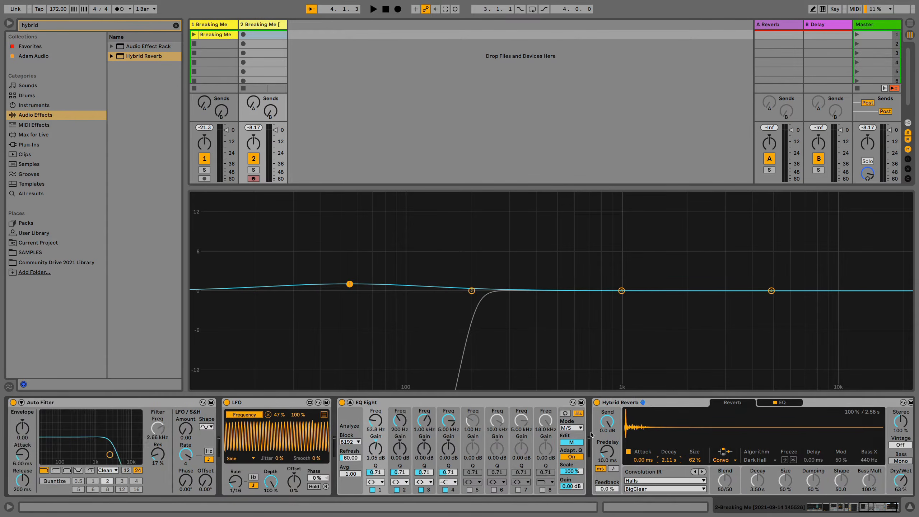
{"action": "scroll", "coordinate": [583, 435], "scroll_direction": "left", "scroll_amount": 1}
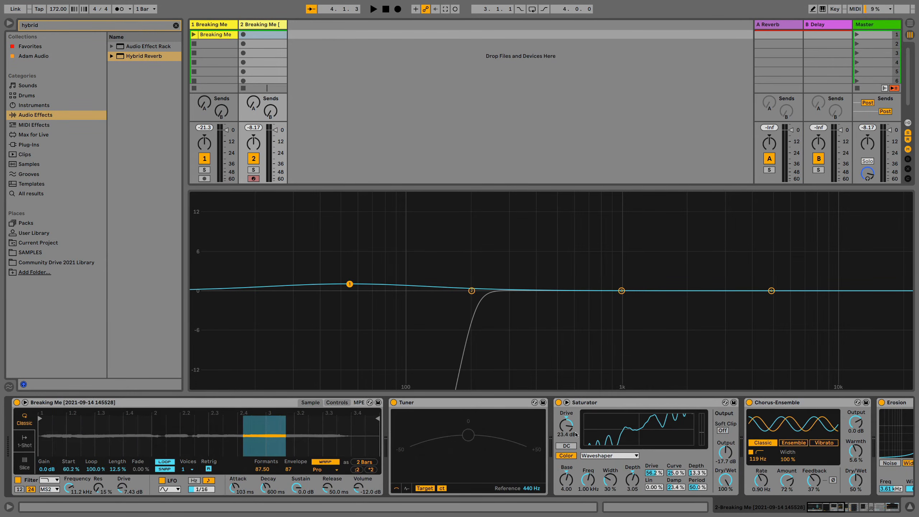
{"action": "scroll", "coordinate": [558, 404], "scroll_direction": "right", "scroll_amount": 10}
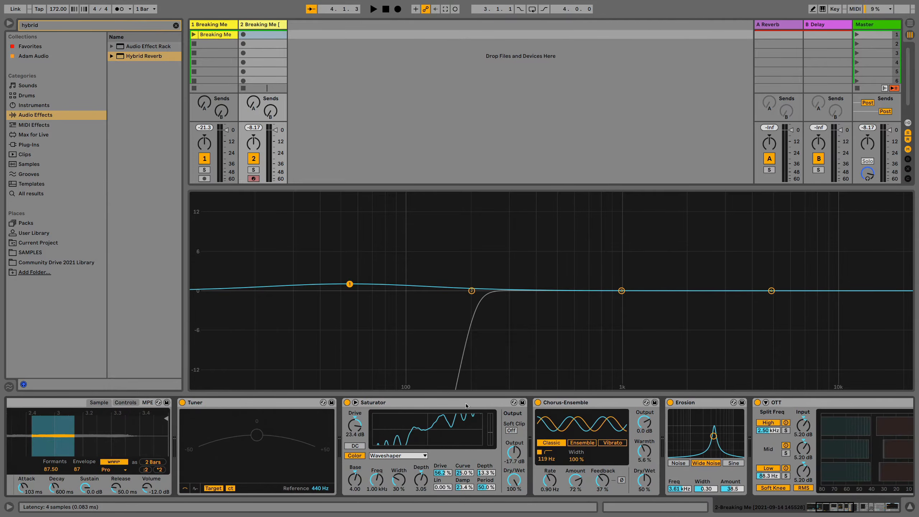
{"action": "left_click", "coordinate": [465, 405]}
{"action": "scroll", "coordinate": [466, 406], "scroll_direction": "right", "scroll_amount": 10}
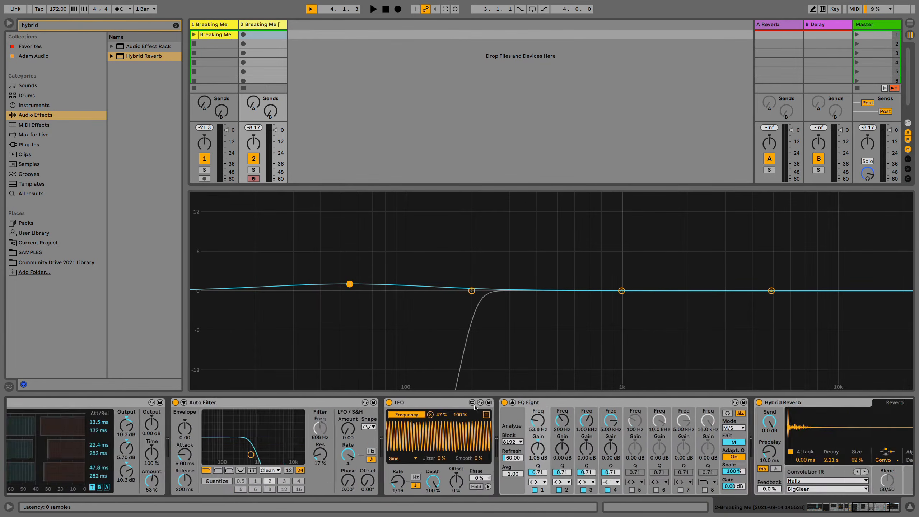
{"action": "left_click", "coordinate": [627, 402], "text": "shift"}
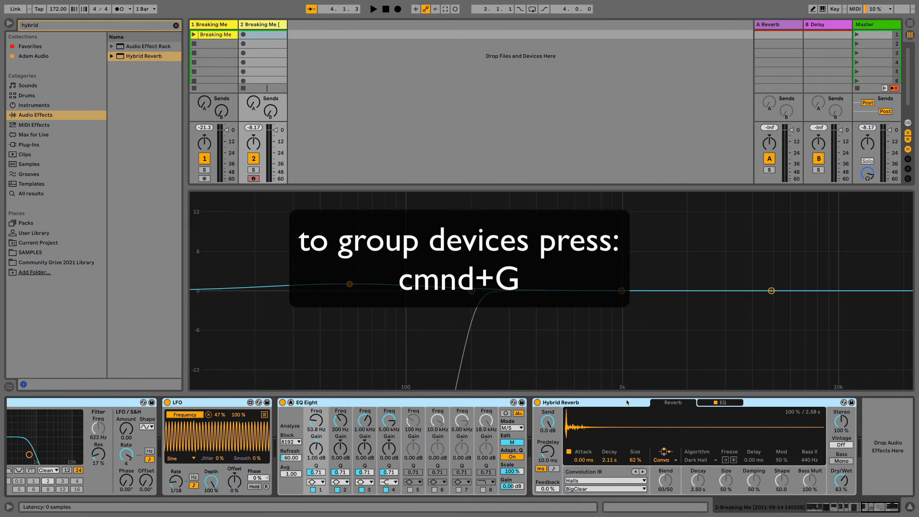
{"action": "key", "text": "super+g"}
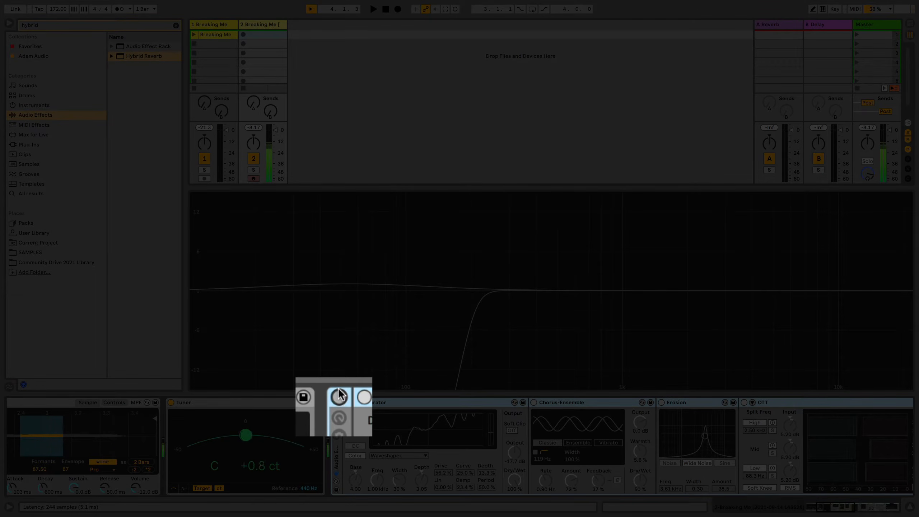
Compare the vocal synth's sound with the effect rack bypassed and enabled
{"action": "left_click", "coordinate": [338, 397]}
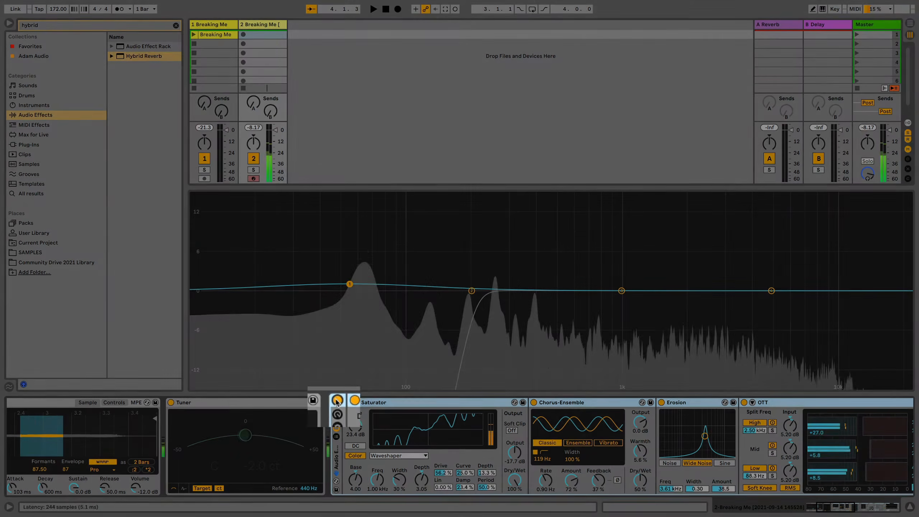
{"action": "scroll", "coordinate": [442, 422], "scroll_direction": "right", "scroll_amount": 10}
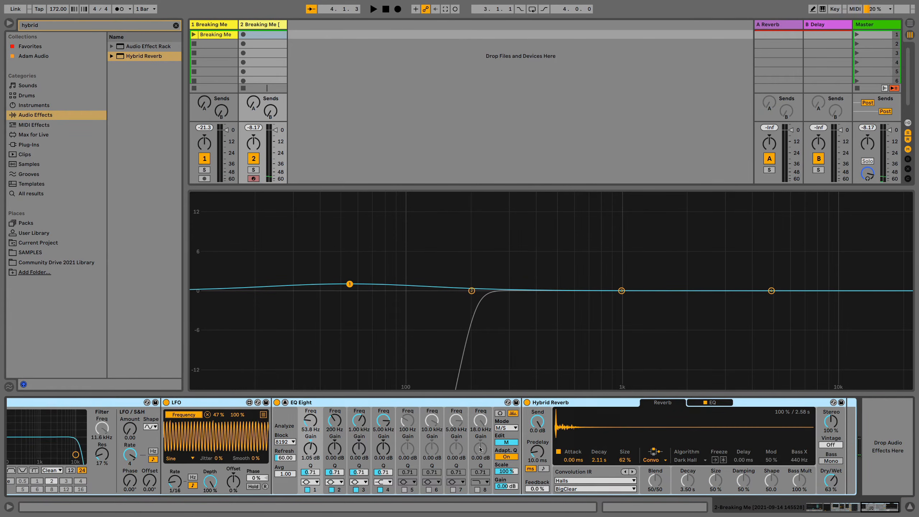
{"action": "scroll", "coordinate": [479, 449], "scroll_direction": "left", "scroll_amount": 4}
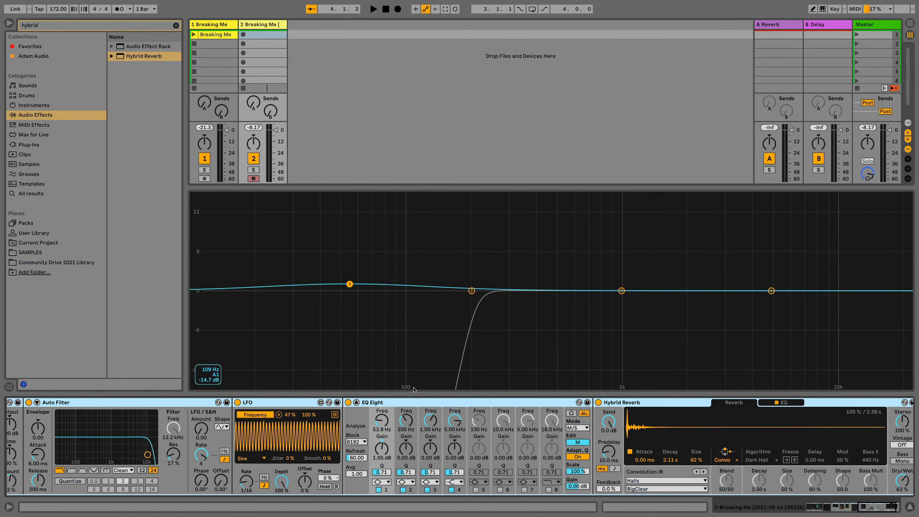
Toggle EQ Eight's mid-channel band 1 off and on, and change its filter type to x4 low cut
{"action": "left_click", "coordinate": [397, 490]}
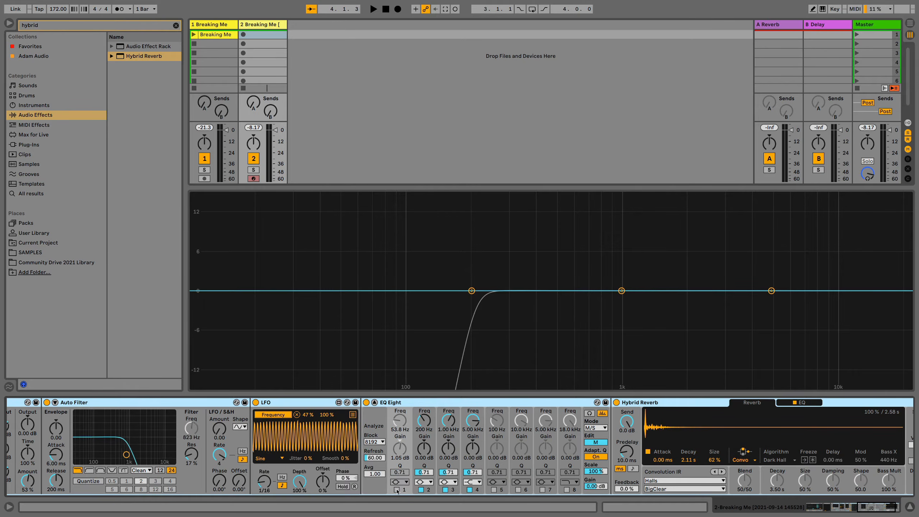
{"action": "left_click", "coordinate": [397, 489]}
{"action": "left_click", "coordinate": [399, 481]}
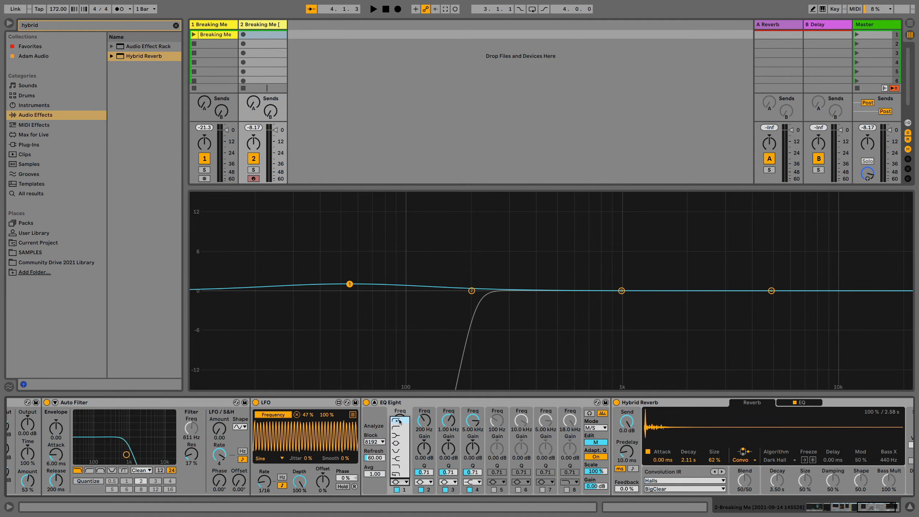
{"action": "left_click", "coordinate": [399, 422]}
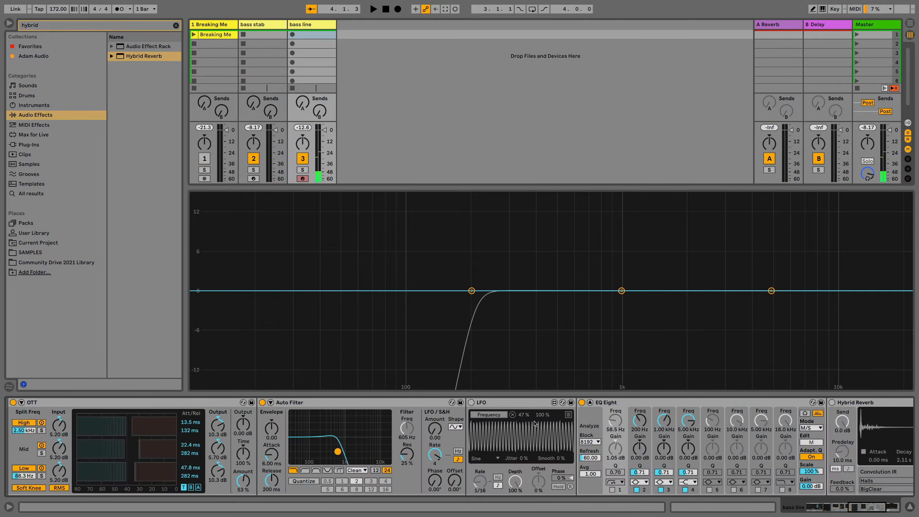
Delete the LFO device from the bass line track and lower the Auto Filter cutoff to about 478 Hz
{"action": "left_click", "coordinate": [523, 402]}
{"action": "key", "text": "Delete"}
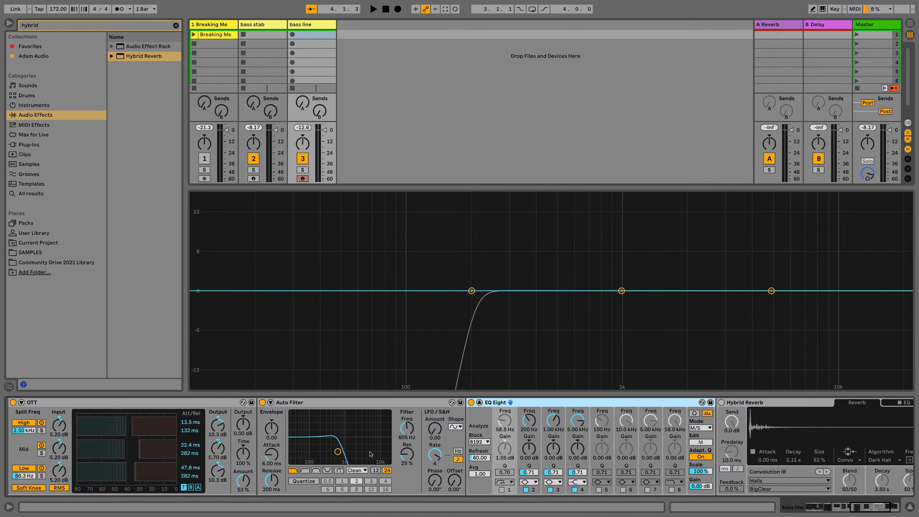
{"action": "left_click_drag", "start_coordinate": [337, 451], "coordinate": [334, 451]}
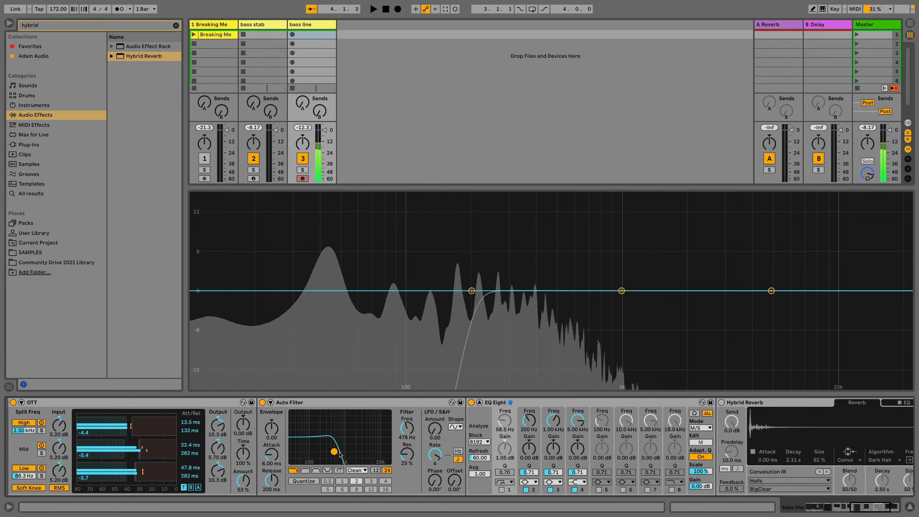
Compare the bass line's sound with its effect rack bypassed and enabled
{"action": "scroll", "coordinate": [334, 453], "scroll_direction": "left", "scroll_amount": 5}
{"action": "scroll", "coordinate": [334, 452], "scroll_direction": "left", "scroll_amount": 5}
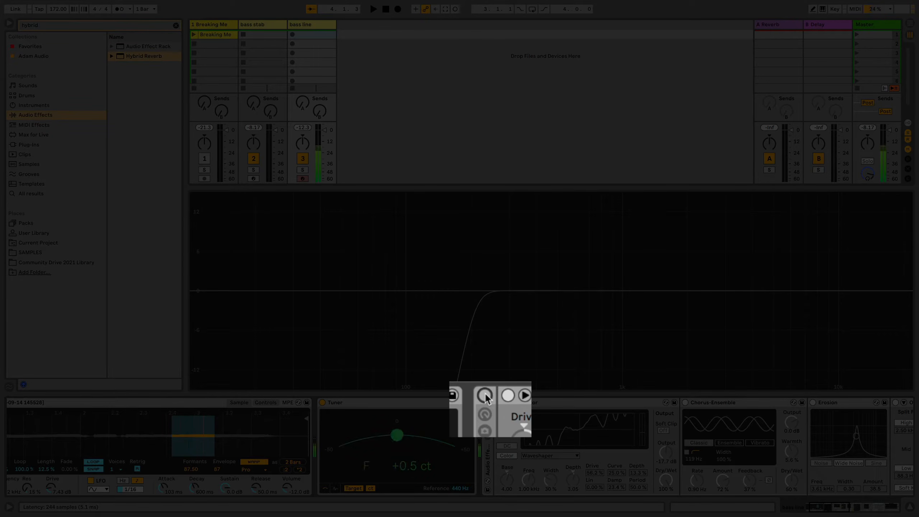
{"action": "left_click", "coordinate": [486, 396]}
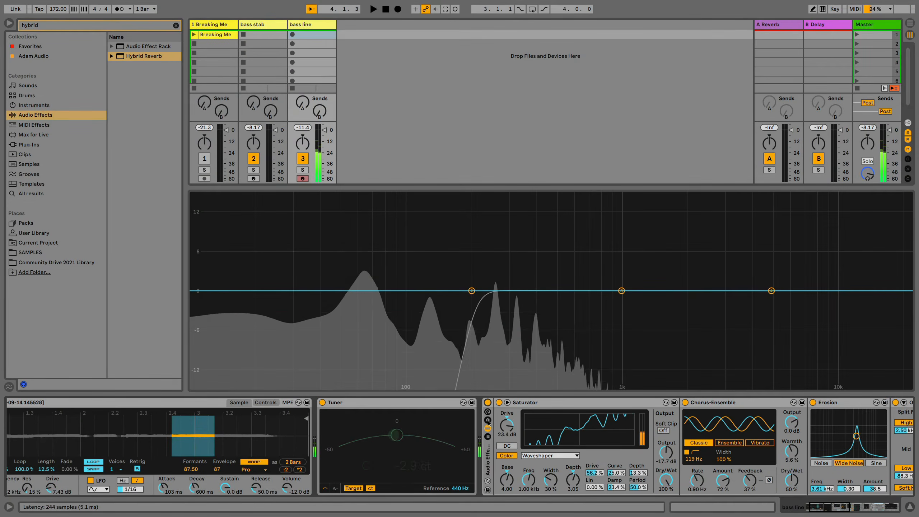
{"action": "scroll", "coordinate": [488, 422], "scroll_direction": "right", "scroll_amount": 10}
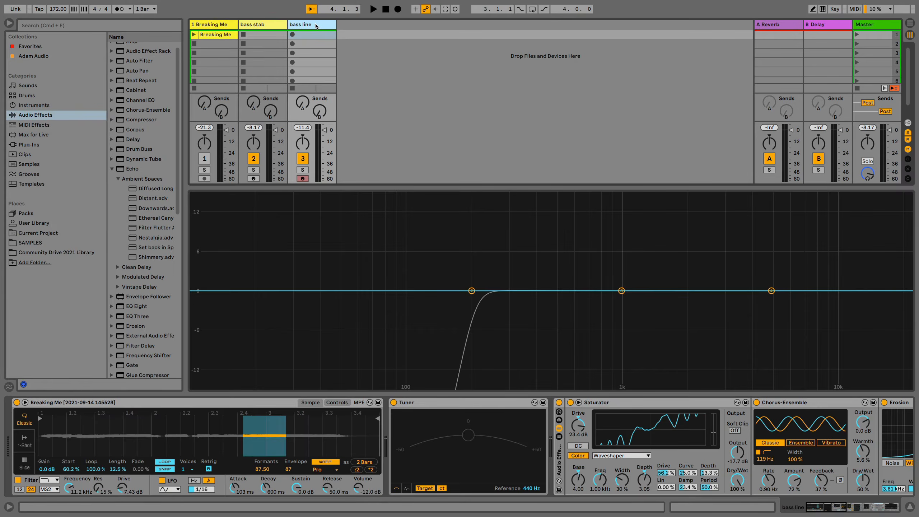
Add Simpler to a new MIDI track and load the Breaking Me vocal clip into it
{"action": "key", "text": "super+shift+t"}
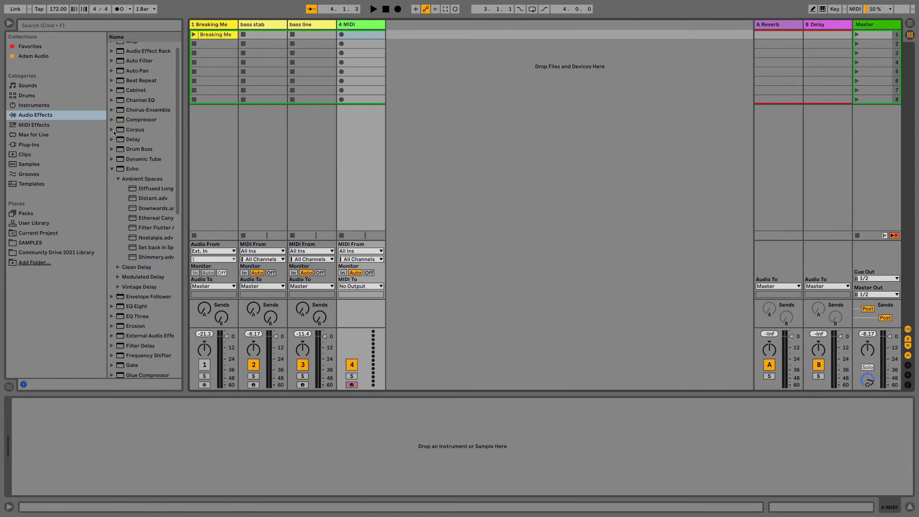
{"action": "left_click", "coordinate": [34, 105]}
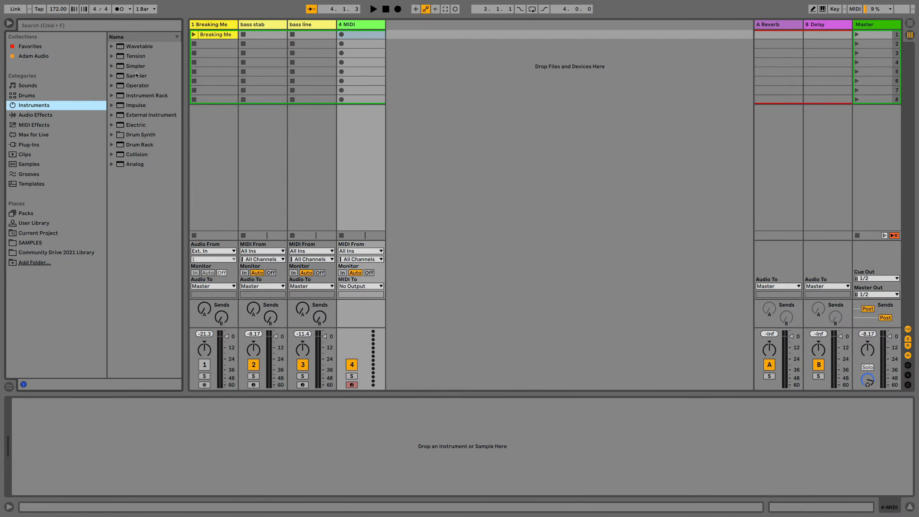
{"action": "left_click_drag", "start_coordinate": [135, 70], "coordinate": [378, 80]}
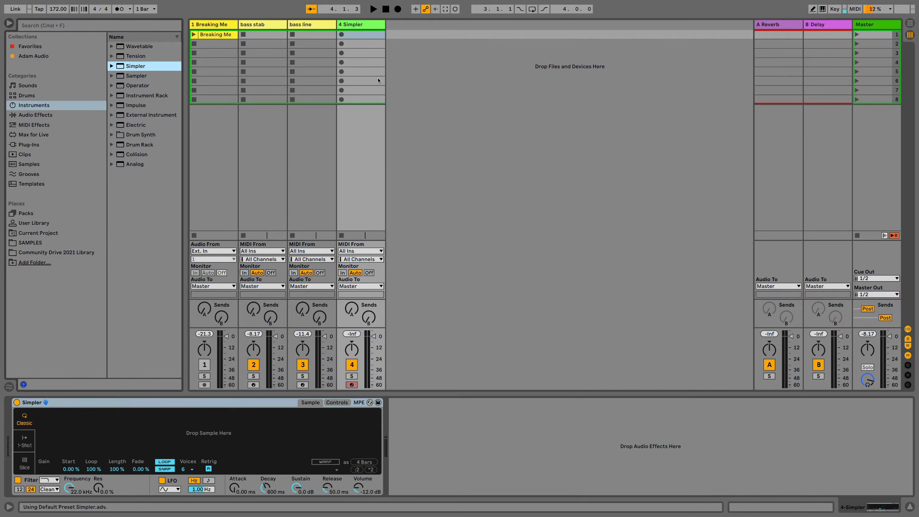
{"action": "left_click_drag", "start_coordinate": [215, 37], "coordinate": [241, 427]}
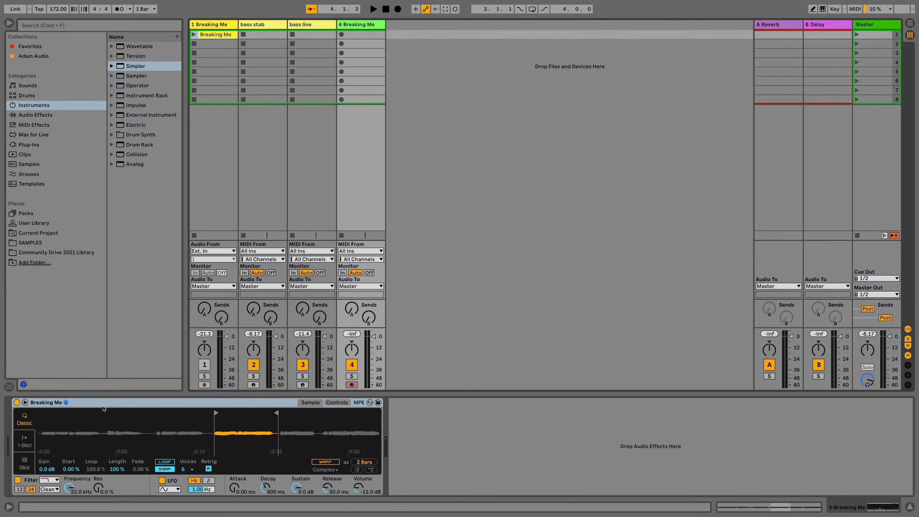
Expand Simpler's sample view, enable looping and set the sample start to 63.3 %
{"action": "left_click", "coordinate": [25, 402]}
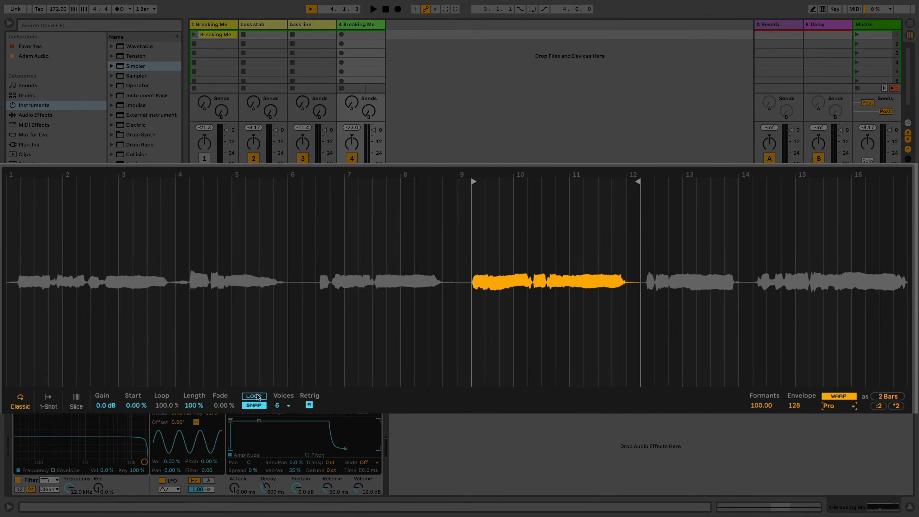
{"action": "left_click", "coordinate": [255, 396]}
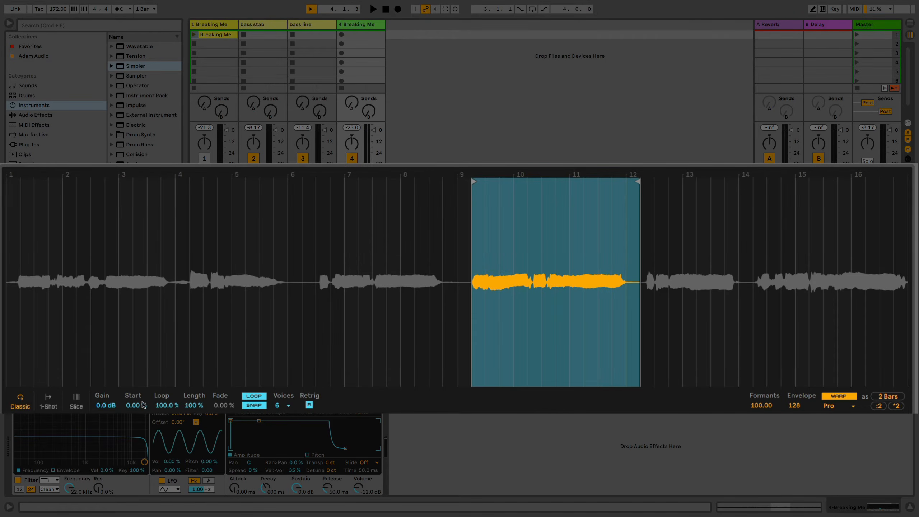
{"action": "left_click_drag", "start_coordinate": [136, 408], "coordinate": [136, 357]}
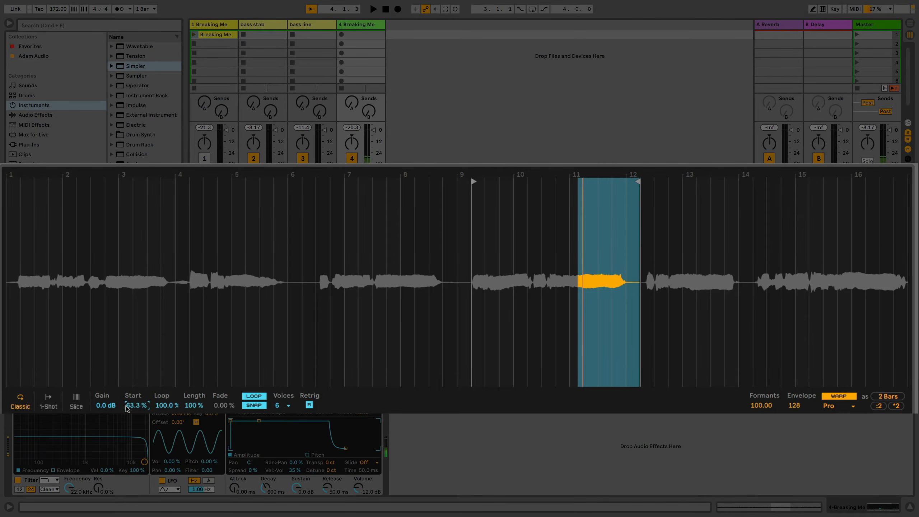
Shorten Simpler's sample length to 4.69 % and shift the start further into the held vocal note
{"action": "left_click_drag", "start_coordinate": [194, 405], "coordinate": [194, 473]}
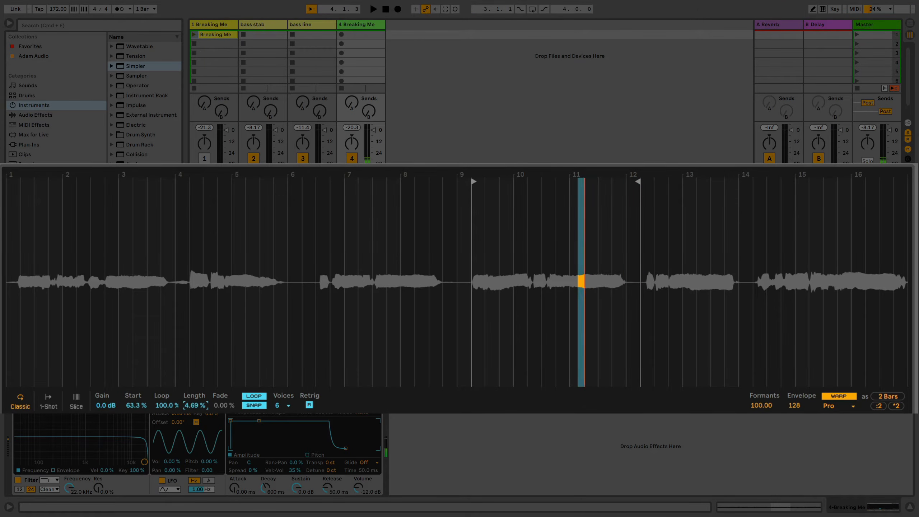
{"action": "left_click", "coordinate": [165, 406]}
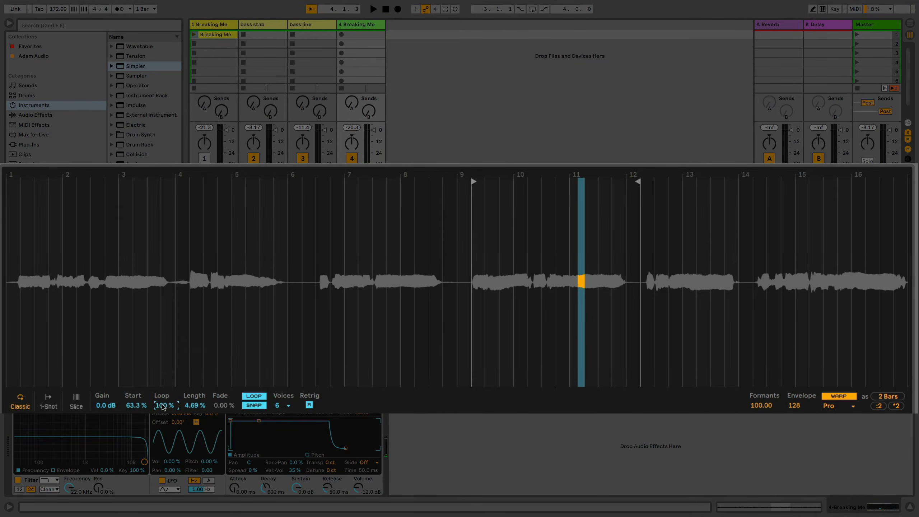
{"action": "left_click_drag", "start_coordinate": [137, 407], "coordinate": [138, 387]}
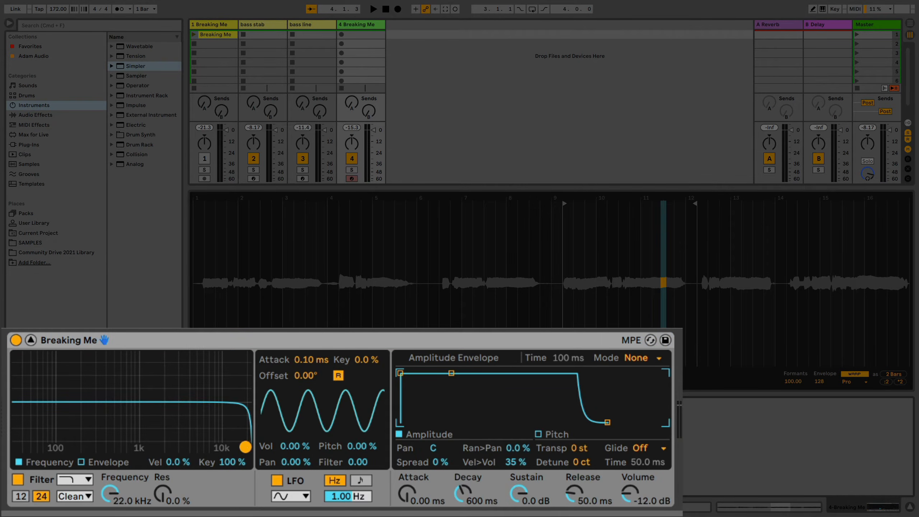
Set Simpler's low-pass filter to 6.04 kHz with 36 % resonance, and its amplitude envelope to 373 ms attack and 3.32 s release
{"action": "left_click_drag", "start_coordinate": [245, 446], "coordinate": [210, 422]}
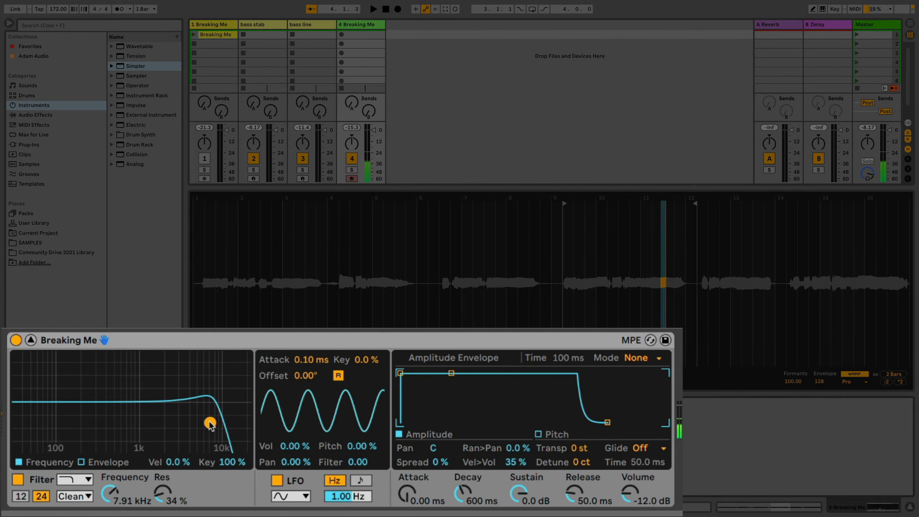
{"action": "left_click_drag", "start_coordinate": [210, 423], "coordinate": [200, 421]}
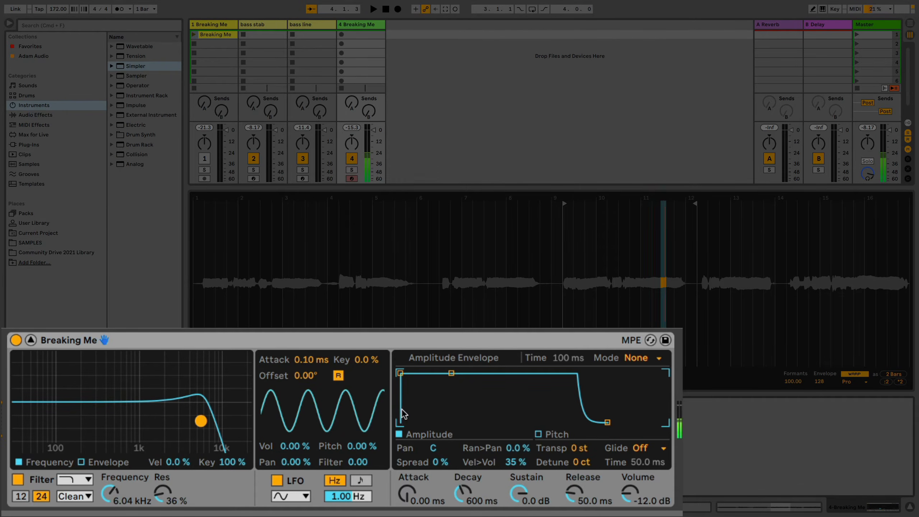
{"action": "left_click_drag", "start_coordinate": [397, 375], "coordinate": [460, 373]}
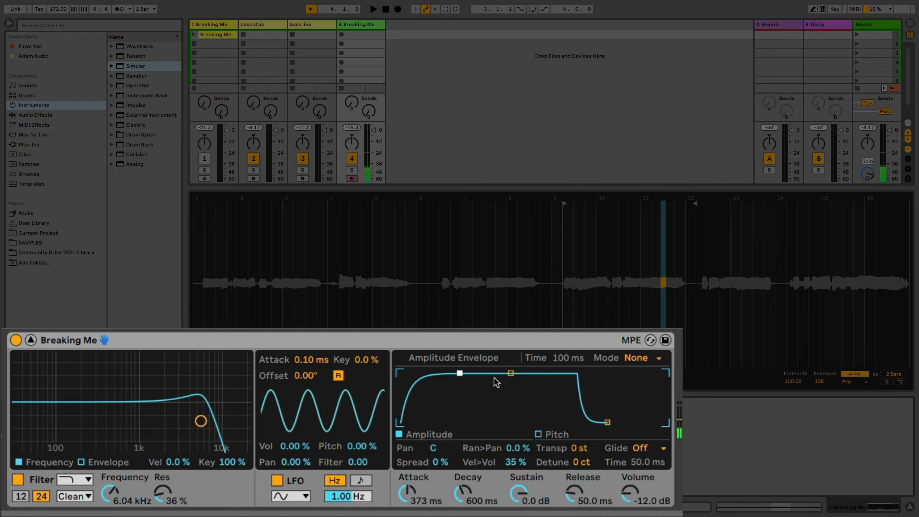
{"action": "left_click_drag", "start_coordinate": [606, 422], "coordinate": [640, 422]}
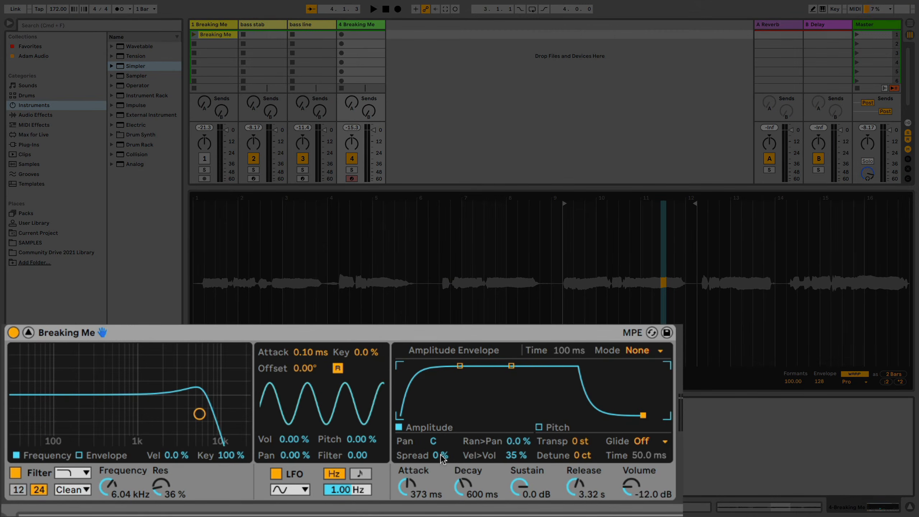
Widen Simpler's stereo image with 26 % Spread and 13 % random panning
{"action": "left_click_drag", "start_coordinate": [442, 456], "coordinate": [442, 450]}
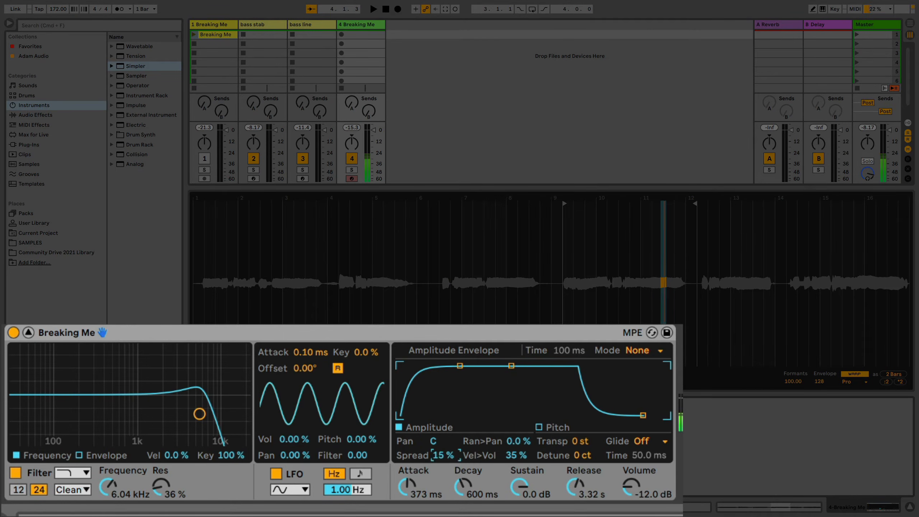
{"action": "left_click", "coordinate": [441, 455]}
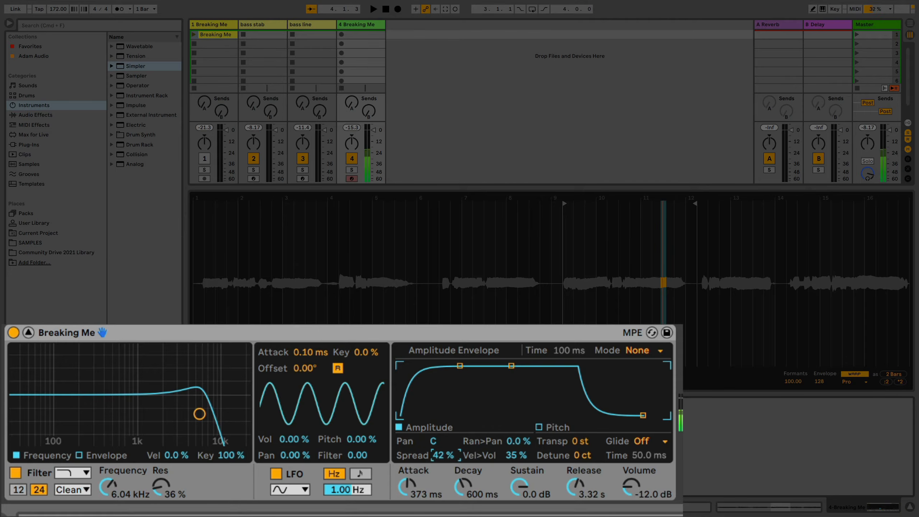
{"action": "left_click", "coordinate": [442, 455]}
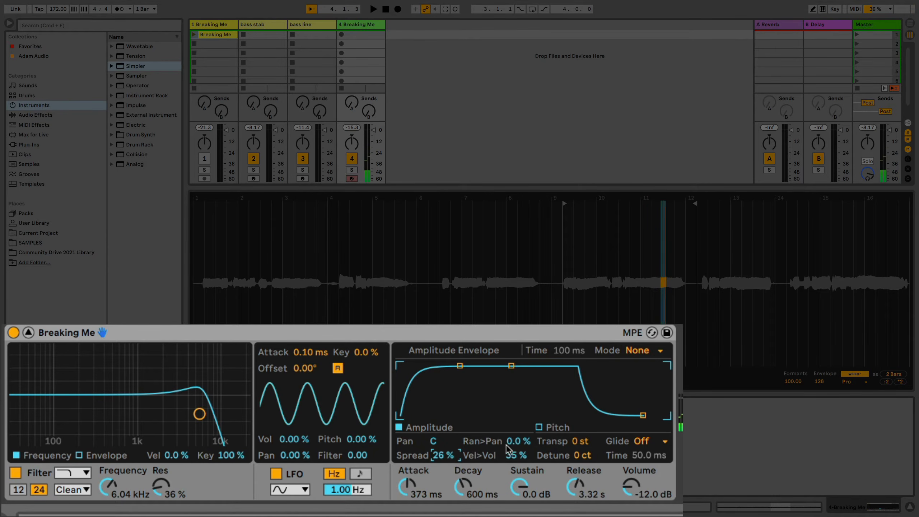
{"action": "left_click", "coordinate": [518, 441]}
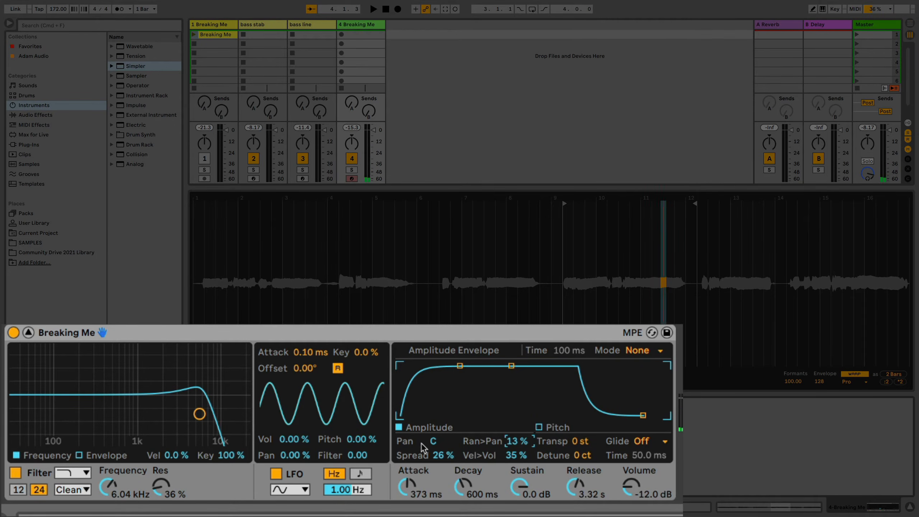
Sync Simpler's LFO to tempo at 1/16 and set its filter modulation amount to 8.81
{"action": "left_click", "coordinate": [365, 476]}
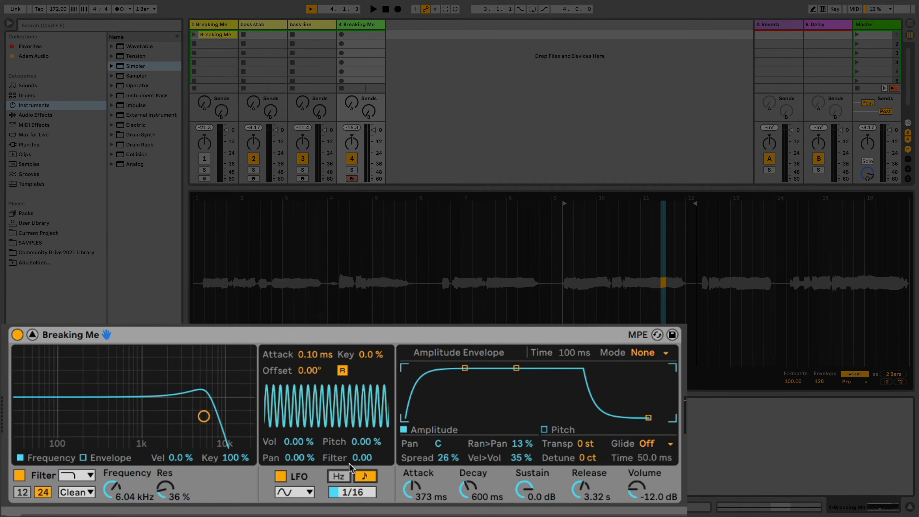
{"action": "left_click_drag", "start_coordinate": [340, 458], "coordinate": [362, 453]}
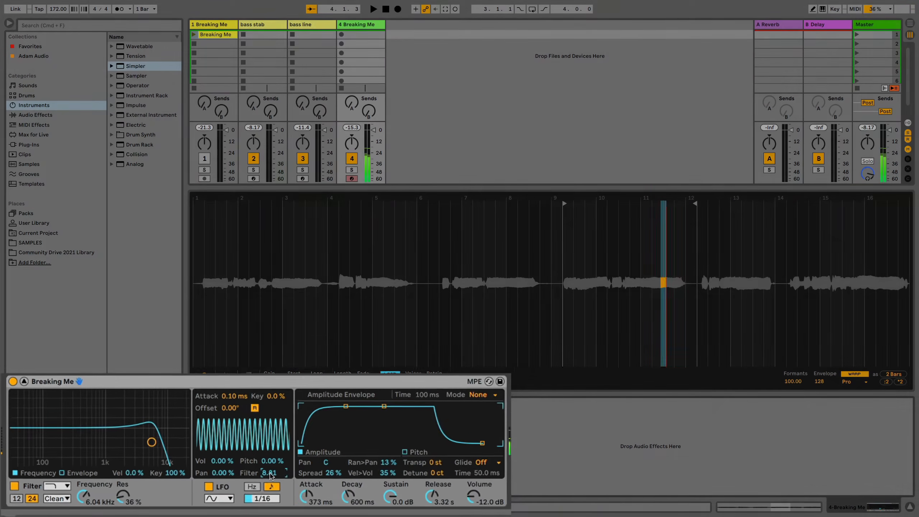
Find the Tuner among the audio effects and add it after Simpler
{"action": "left_click", "coordinate": [113, 30]}
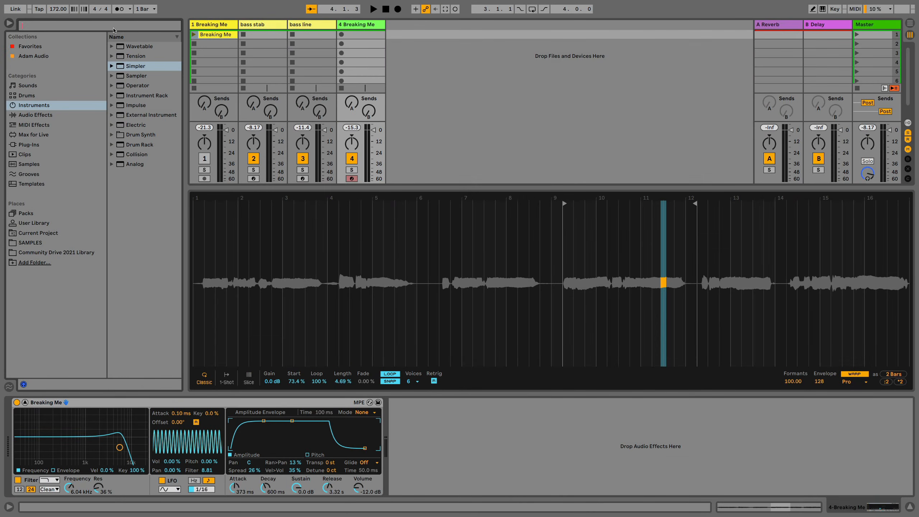
{"action": "type", "text": "tune"}
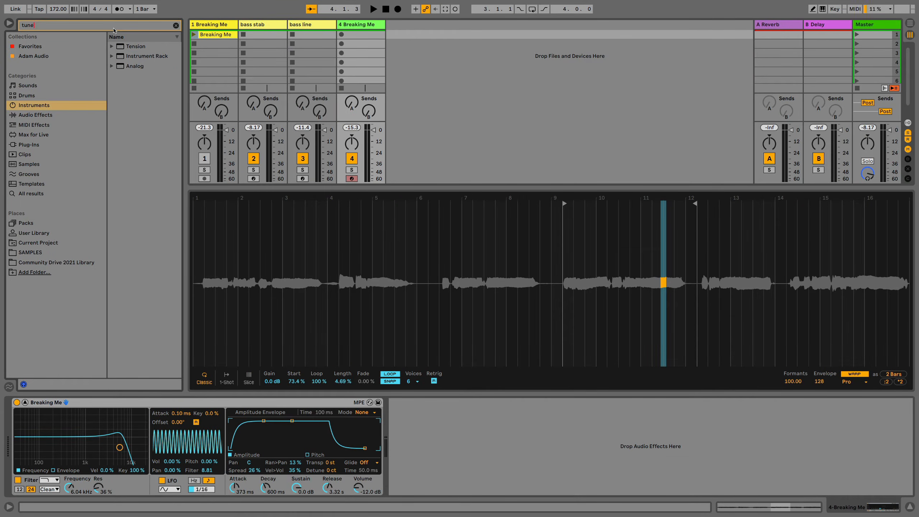
{"action": "left_click", "coordinate": [64, 115]}
{"action": "left_click_drag", "start_coordinate": [122, 51], "coordinate": [455, 424]}
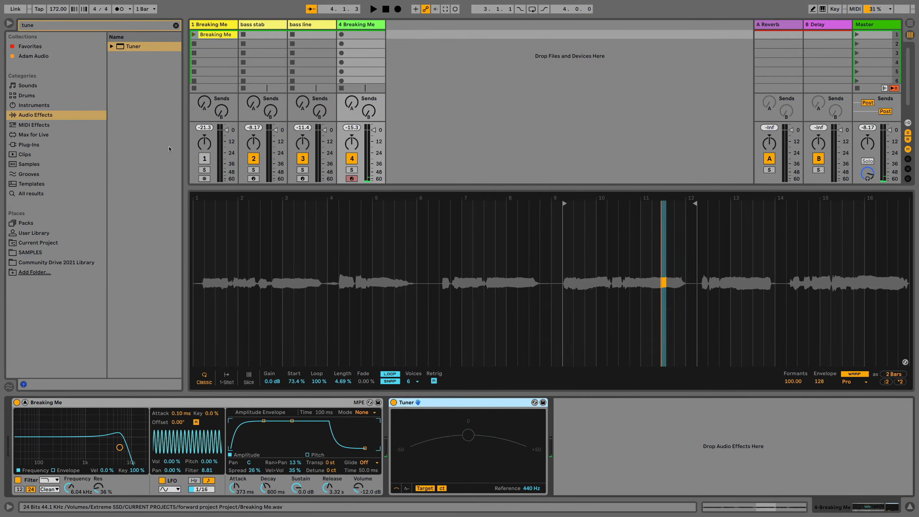
Find EQ Eight among the audio effects and add it after the Tuner
{"action": "left_click", "coordinate": [176, 26]}
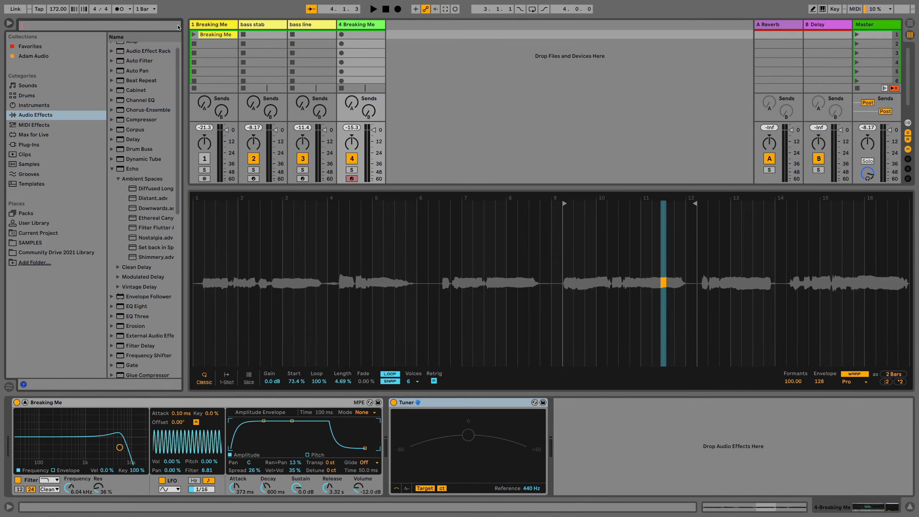
{"action": "type", "text": "eq"}
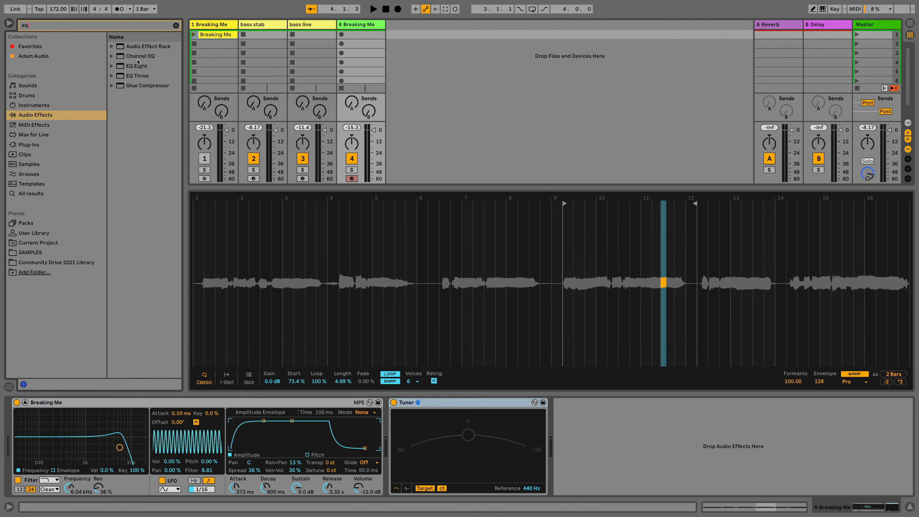
{"action": "left_click_drag", "start_coordinate": [138, 63], "coordinate": [169, 77]}
{"action": "left_click_drag", "start_coordinate": [519, 342], "coordinate": [579, 445]}
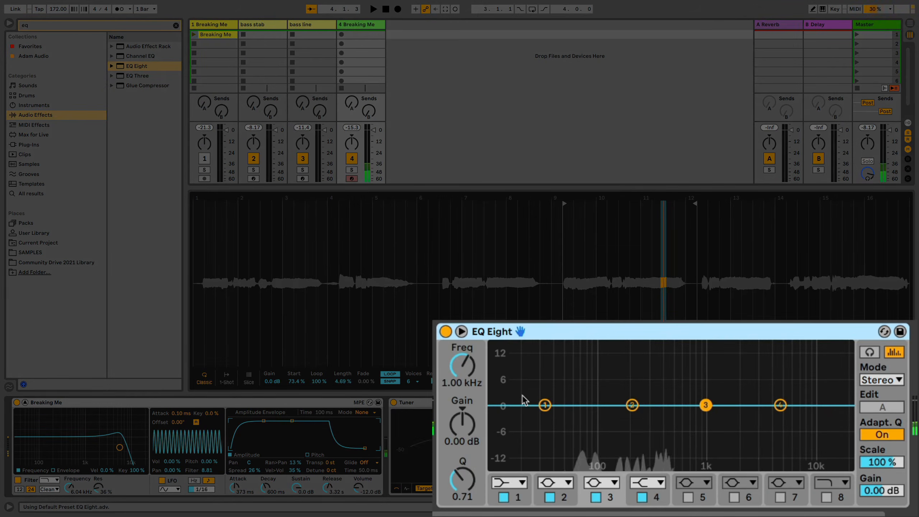
Make EQ Eight's band 1 a steep x4 low cut at about 167 Hz
{"action": "left_click", "coordinate": [518, 482]}
{"action": "left_click", "coordinate": [516, 370]}
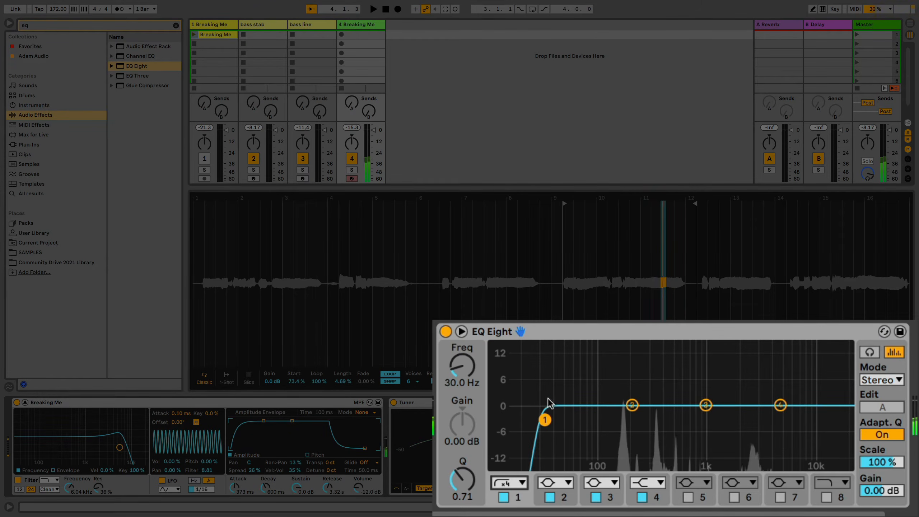
{"action": "left_click_drag", "start_coordinate": [545, 421], "coordinate": [598, 420]}
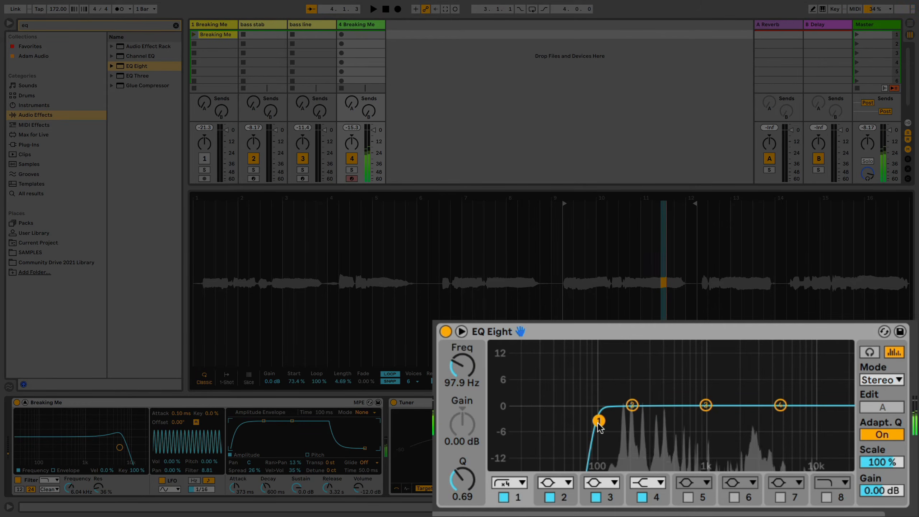
{"action": "left_click_drag", "start_coordinate": [598, 420], "coordinate": [610, 421]}
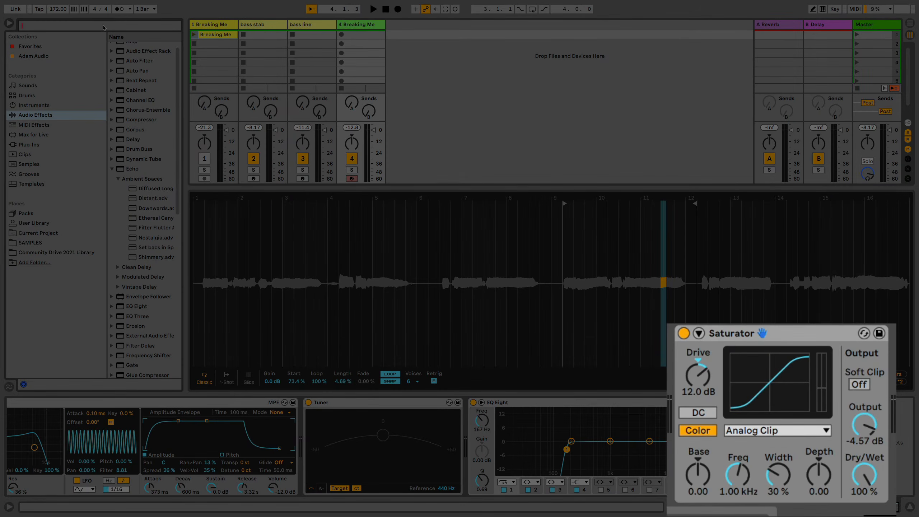
Add Phaser-Flanger after the Saturator and expand its additional modulation controls
{"action": "type", "text": "pha"}
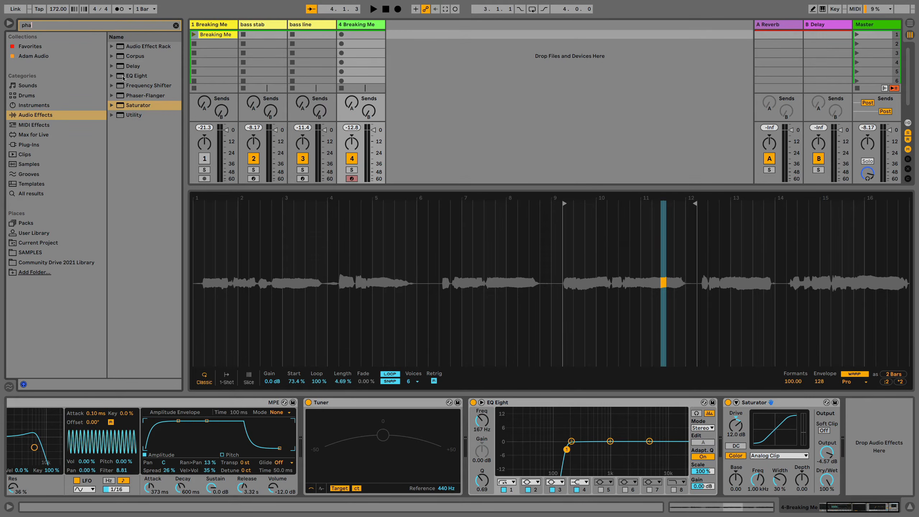
{"action": "left_click", "coordinate": [131, 94]}
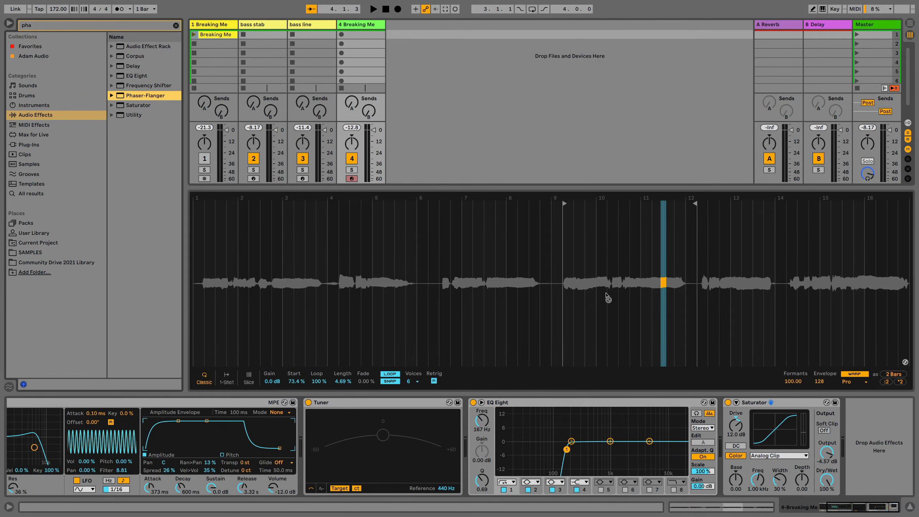
{"action": "left_click_drag", "start_coordinate": [606, 293], "coordinate": [859, 486]}
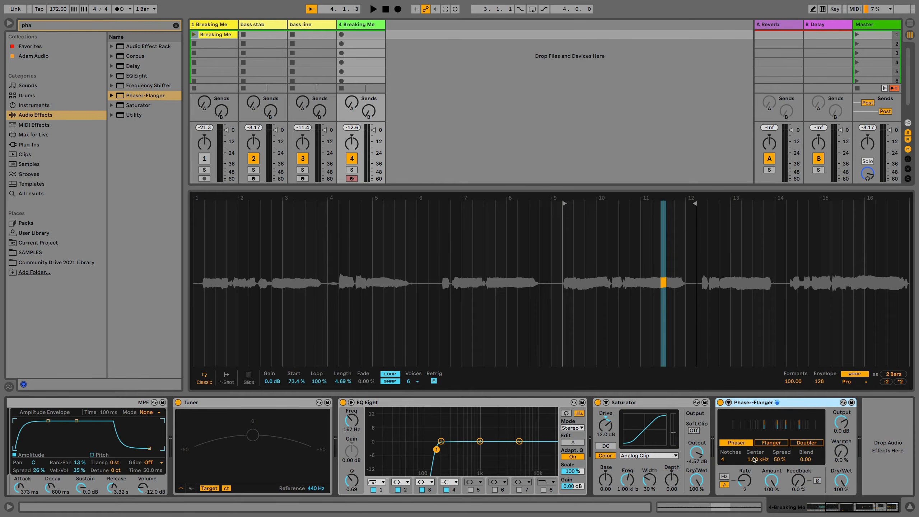
{"action": "left_click", "coordinate": [728, 402]}
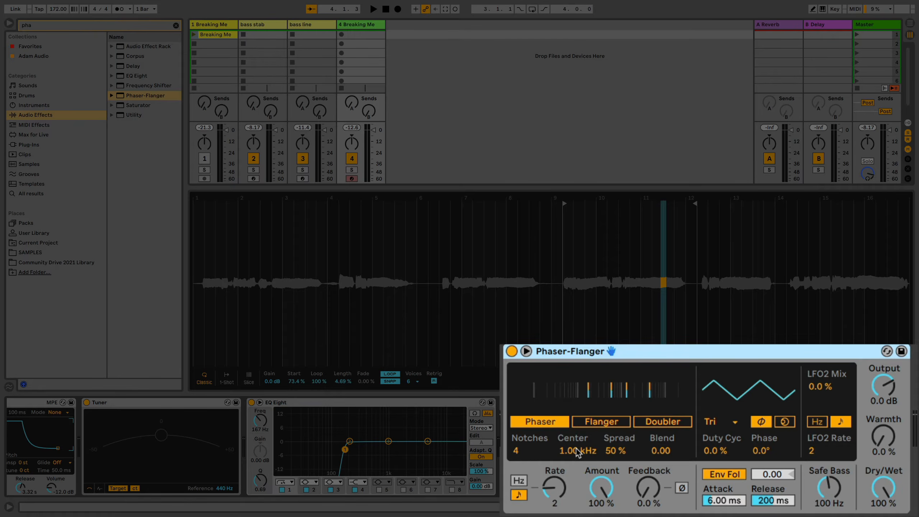
Set the phaser's Center to 2.72 kHz, Spread to 55 %, Blend to 0.09, Feedback to 28 % and Amount to 72 %
{"action": "left_click_drag", "start_coordinate": [575, 448], "coordinate": [576, 431]}
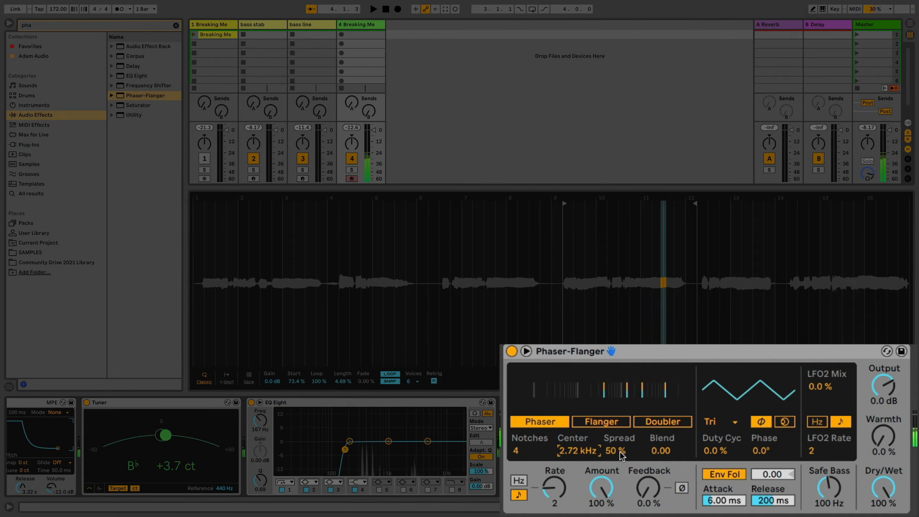
{"action": "left_click_drag", "start_coordinate": [620, 455], "coordinate": [672, 456]}
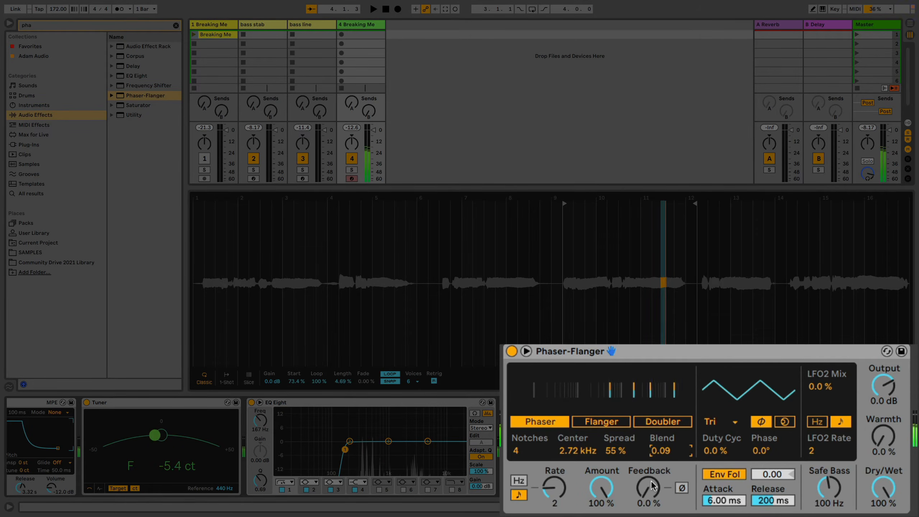
{"action": "left_click_drag", "start_coordinate": [647, 486], "coordinate": [648, 471]}
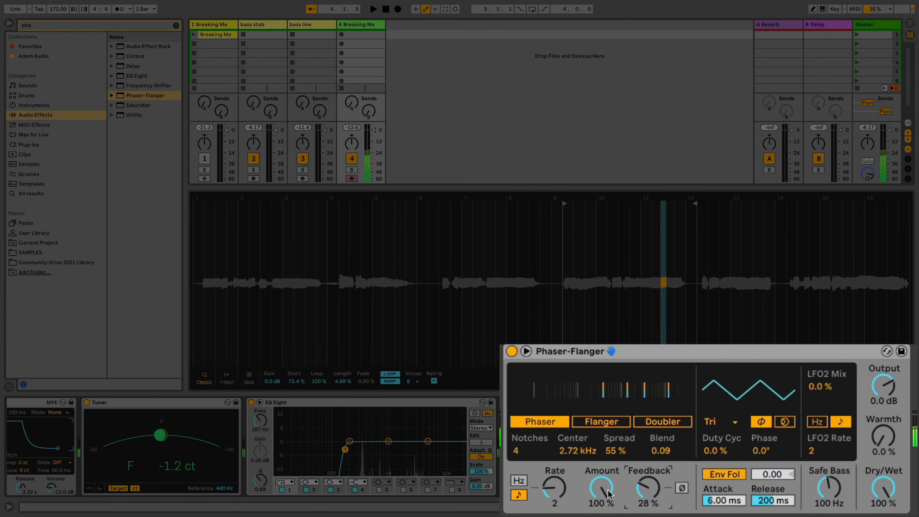
{"action": "left_click_drag", "start_coordinate": [610, 494], "coordinate": [609, 508]}
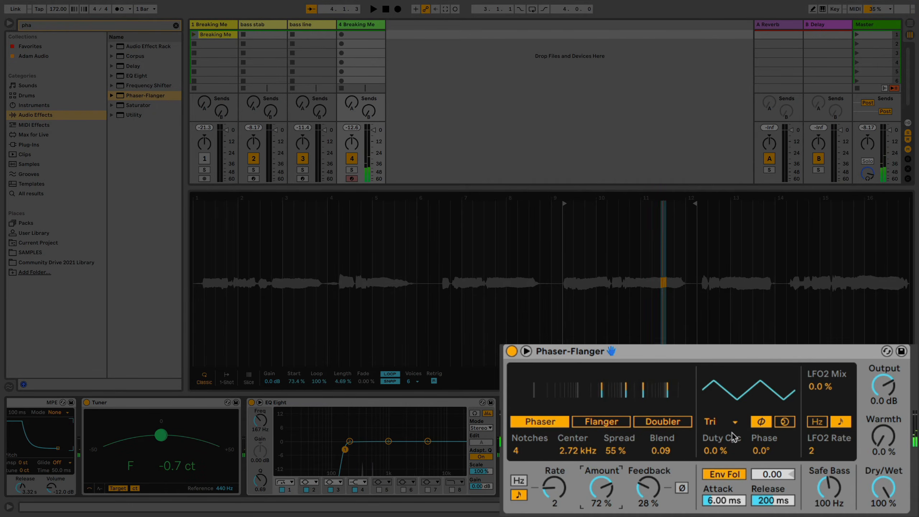
Give the phaser a sine LFO with 152° phase and set Warmth to 44 %
{"action": "left_click", "coordinate": [726, 422]}
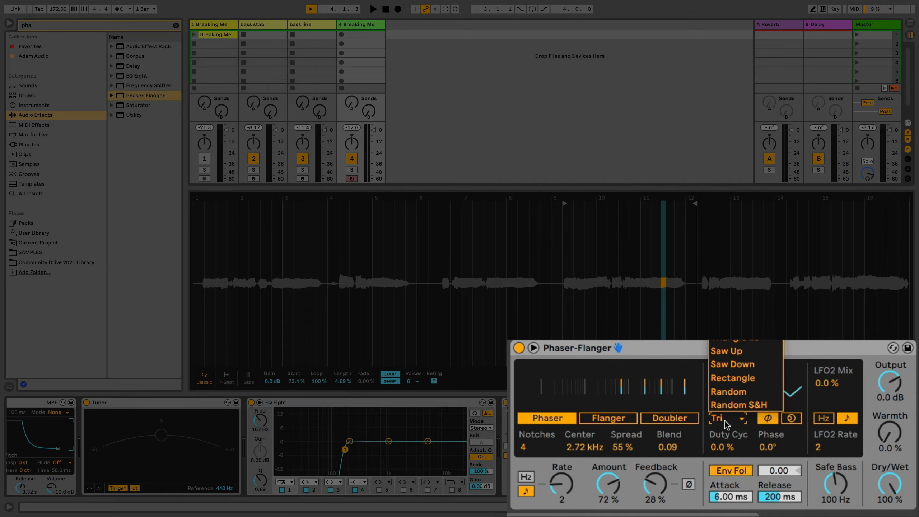
{"action": "left_click", "coordinate": [755, 365]}
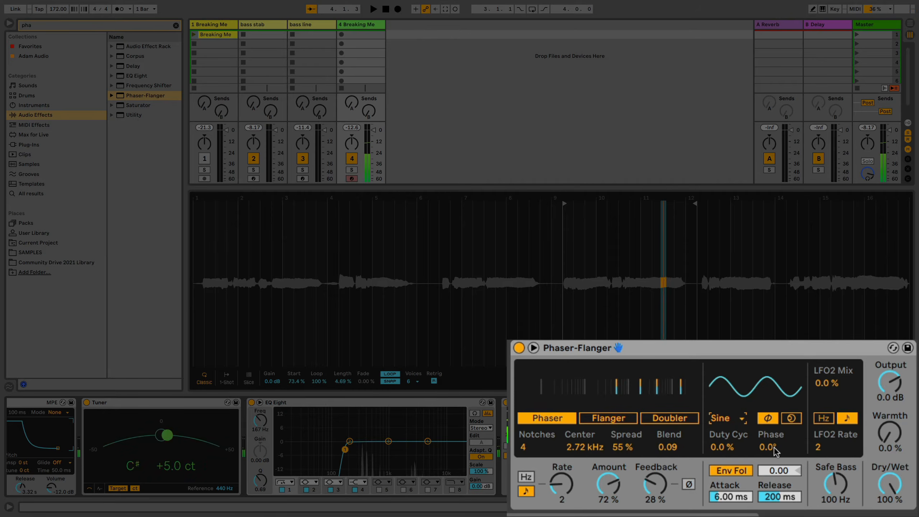
{"action": "left_click_drag", "start_coordinate": [773, 448], "coordinate": [773, 393]}
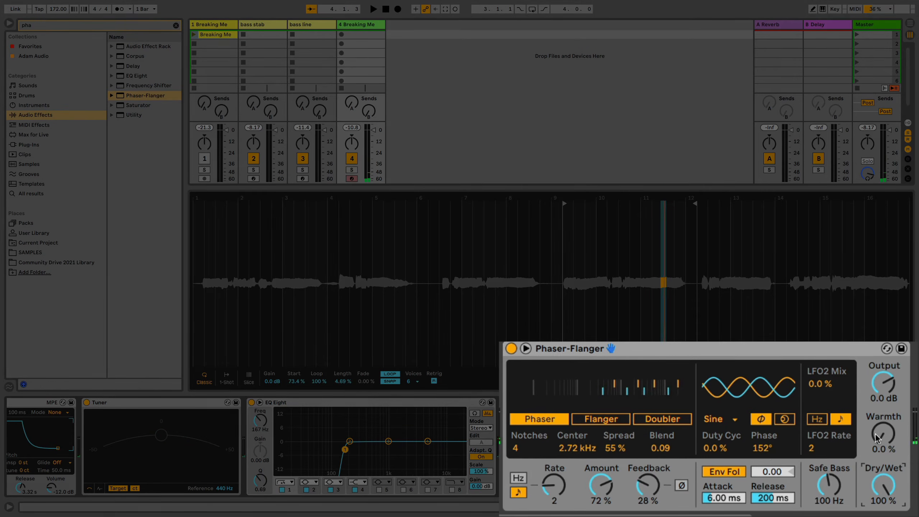
{"action": "mouse_move", "coordinate": [876, 438]}
{"action": "left_mouse_down"}
{"action": "mouse_move", "coordinate": [875, 420]}
{"action": "mouse_move", "coordinate": [883, 445]}
{"action": "left_mouse_up"}
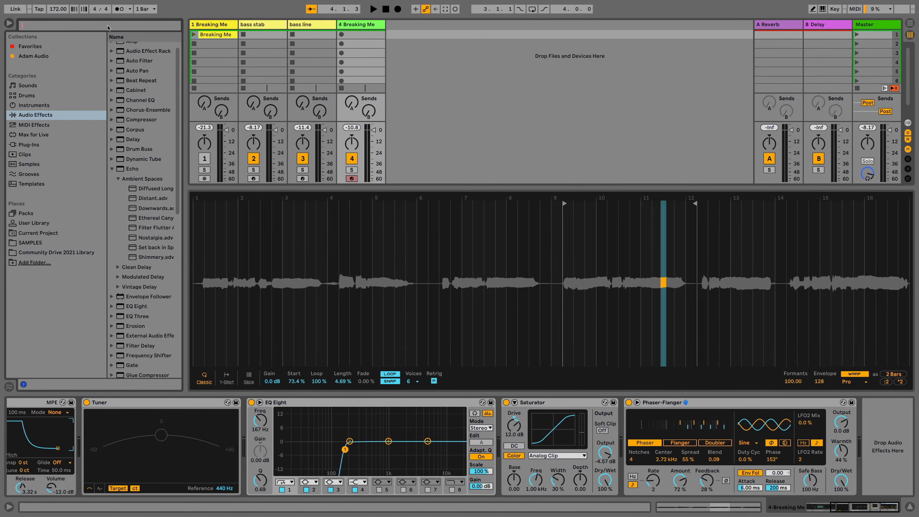
Add Echo's Distant preset from Ambient Spaces after the Phaser-Flanger
{"action": "type", "text": "cho"}
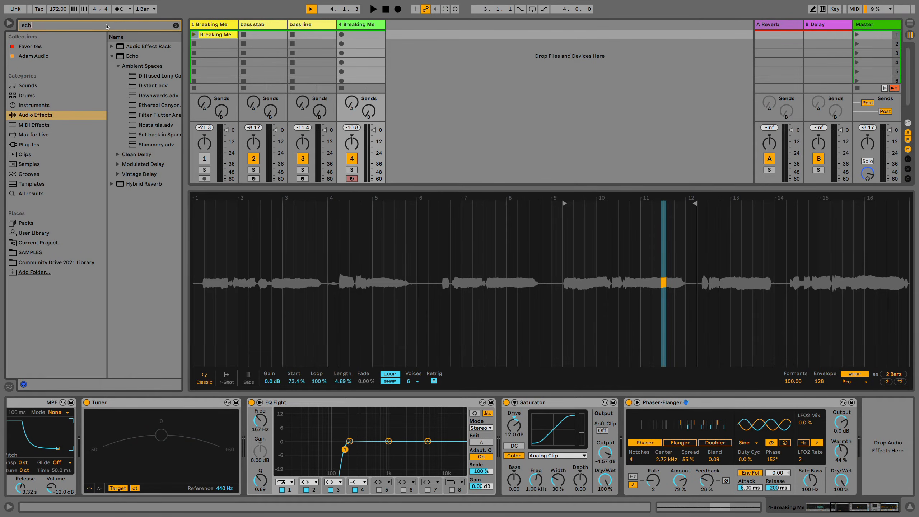
{"action": "left_click", "coordinate": [155, 88]}
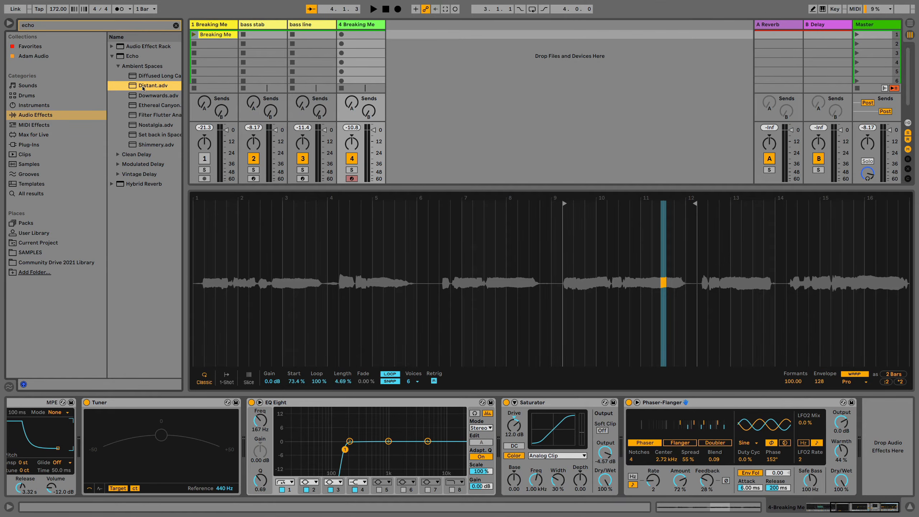
{"action": "left_click_drag", "start_coordinate": [552, 268], "coordinate": [868, 466]}
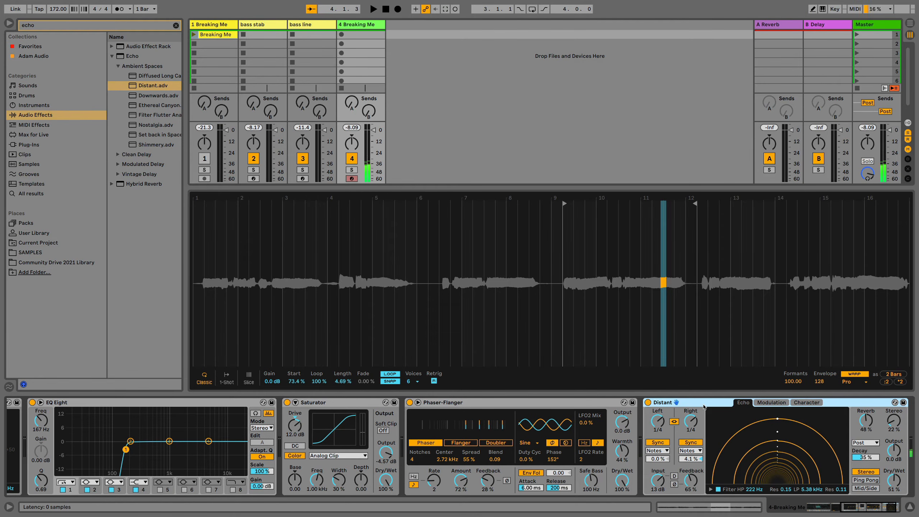
Group the effects from EQ Eight through the Distant echo into one audio effect rack
{"action": "scroll", "coordinate": [378, 421], "scroll_direction": "left", "scroll_amount": 10}
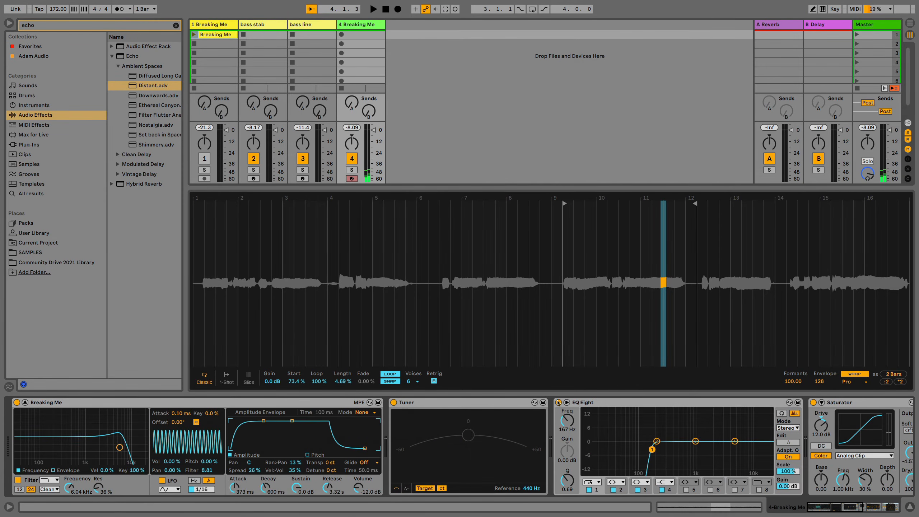
{"action": "left_click", "coordinate": [619, 403]}
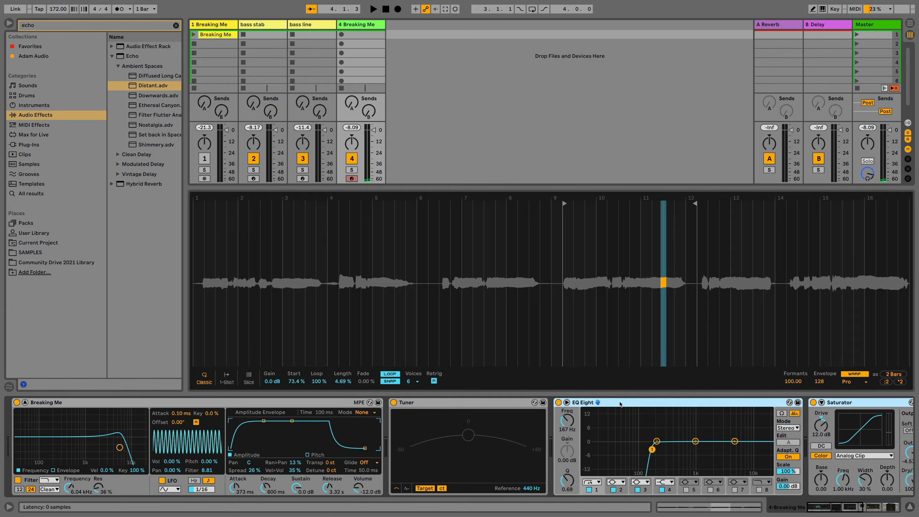
{"action": "key", "text": "ctrl+g"}
{"action": "scroll", "coordinate": [616, 413], "scroll_direction": "right", "scroll_amount": 8}
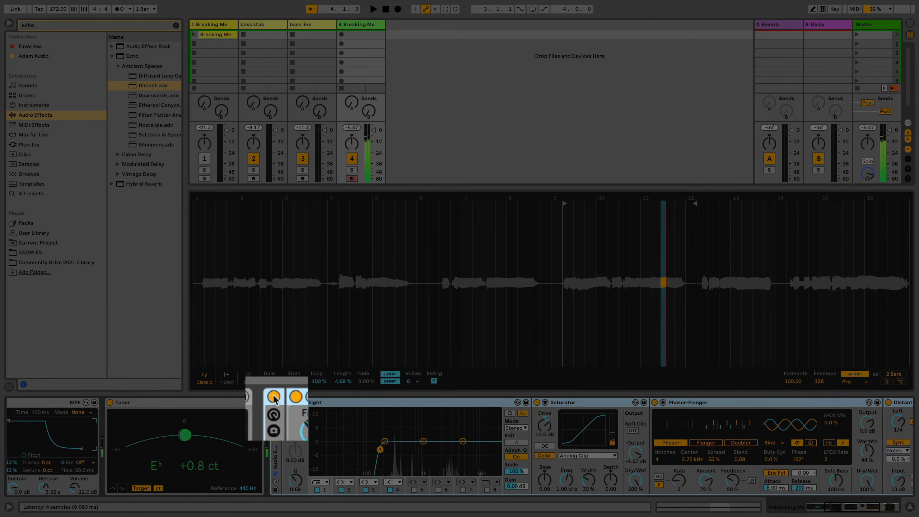
Compare the pad sound with its audio effect rack bypassed and active
{"action": "left_click", "coordinate": [273, 397]}
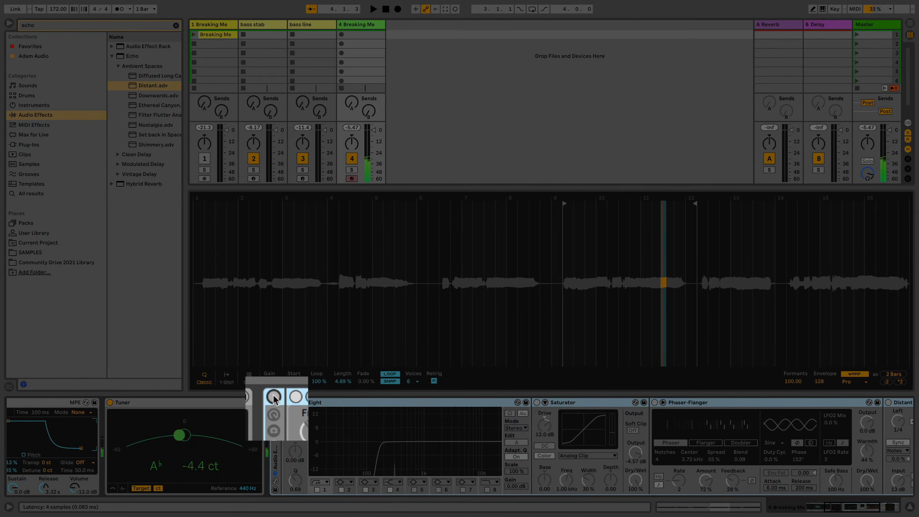
{"action": "left_click", "coordinate": [274, 397]}
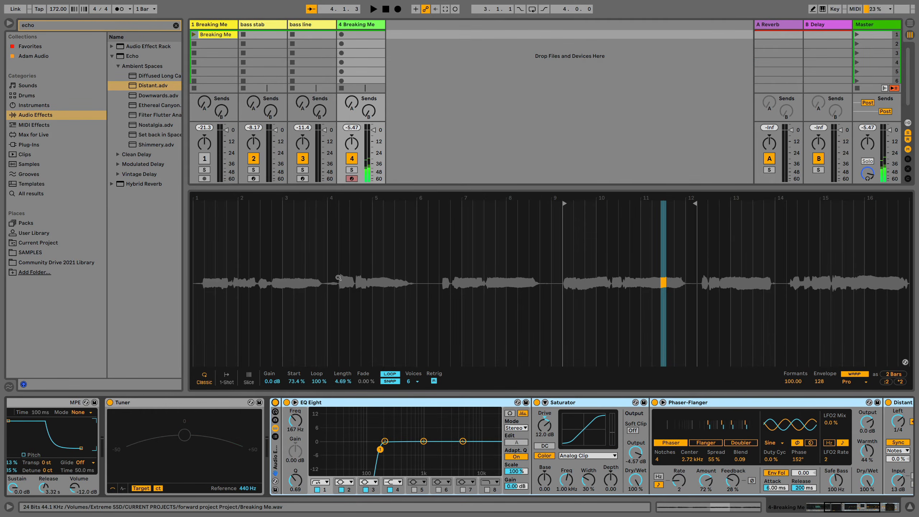
Add an empty Simpler on a new track and rename the fourth track as pad
{"action": "left_click", "coordinate": [50, 105]}
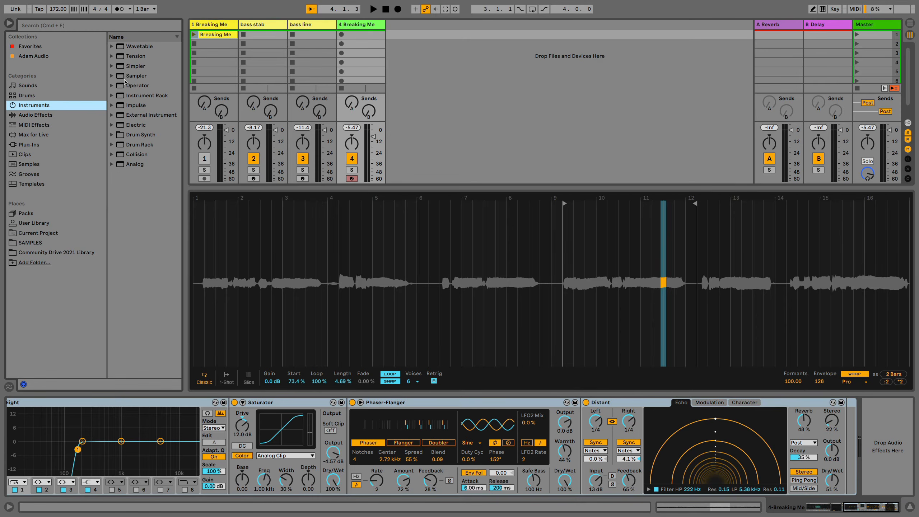
{"action": "left_click_drag", "start_coordinate": [131, 68], "coordinate": [410, 77]}
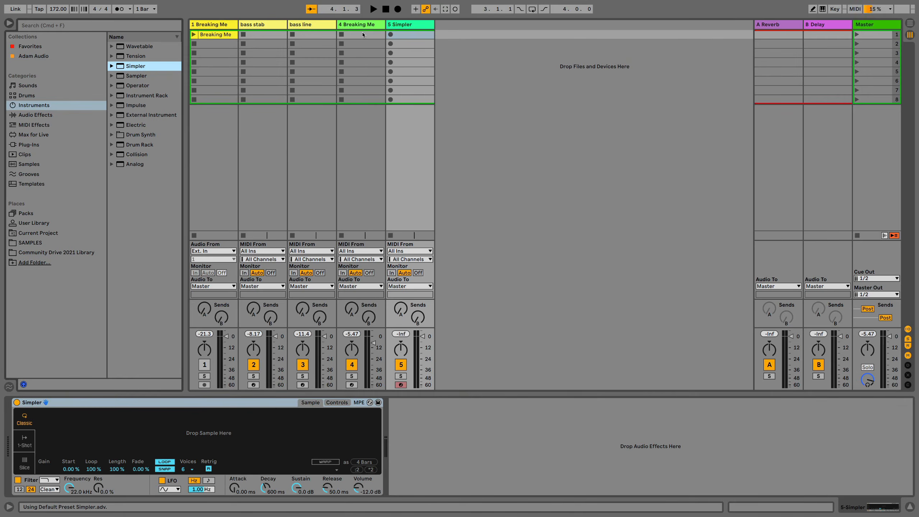
{"action": "left_click", "coordinate": [361, 25]}
{"action": "key", "text": "super+r"}
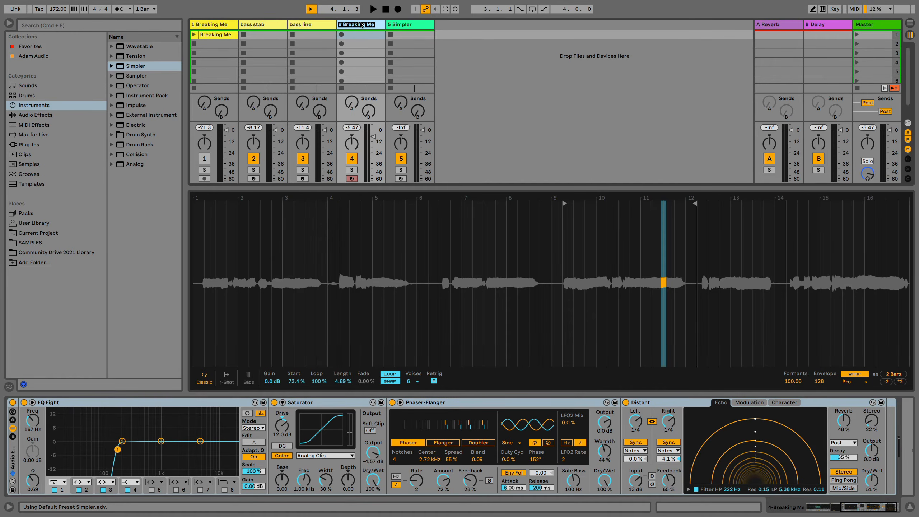
{"action": "type", "text": "pad"}
{"action": "key", "text": "Return"}
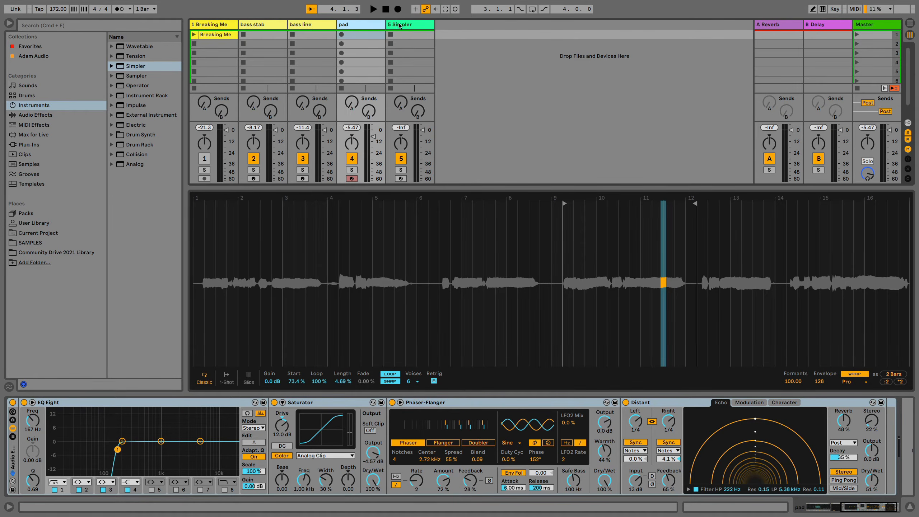
Load the Breaking Me clip into the new Simpler and limit it, in Slice mode, to the first vocal phrase
{"action": "left_click", "coordinate": [400, 25]}
{"action": "left_click_drag", "start_coordinate": [216, 35], "coordinate": [220, 425]}
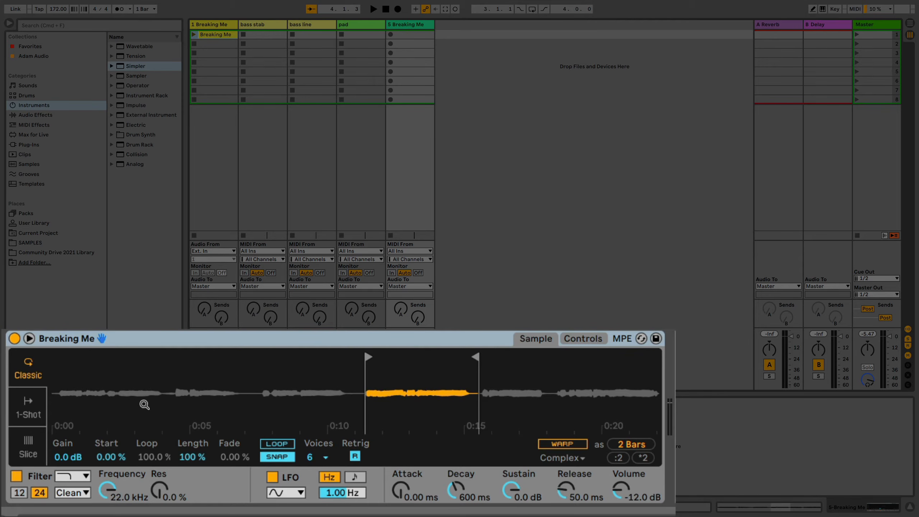
{"action": "left_click", "coordinate": [29, 446]}
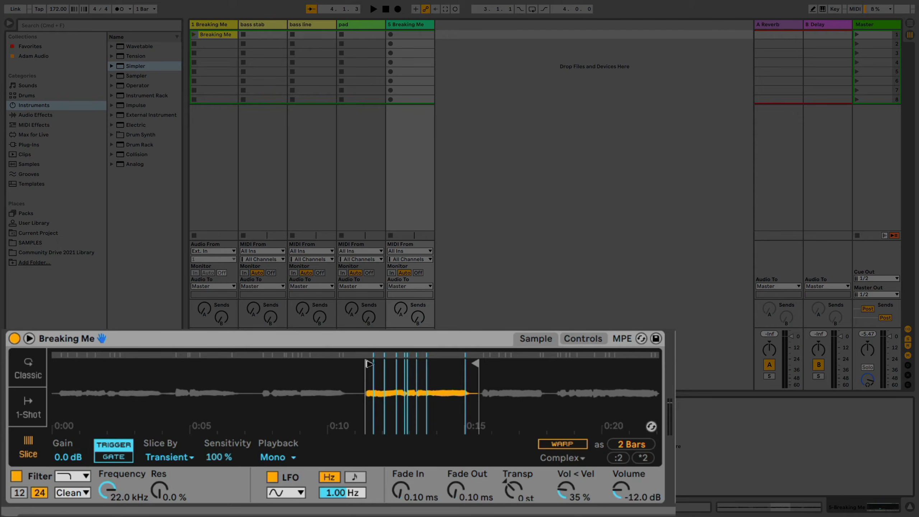
{"action": "mouse_move", "coordinate": [368, 362]}
{"action": "left_mouse_down"}
{"action": "mouse_move", "coordinate": [89, 364]}
{"action": "mouse_move", "coordinate": [63, 365]}
{"action": "mouse_move", "coordinate": [64, 375]}
{"action": "left_mouse_up"}
{"action": "left_click_drag", "start_coordinate": [473, 363], "coordinate": [152, 355]}
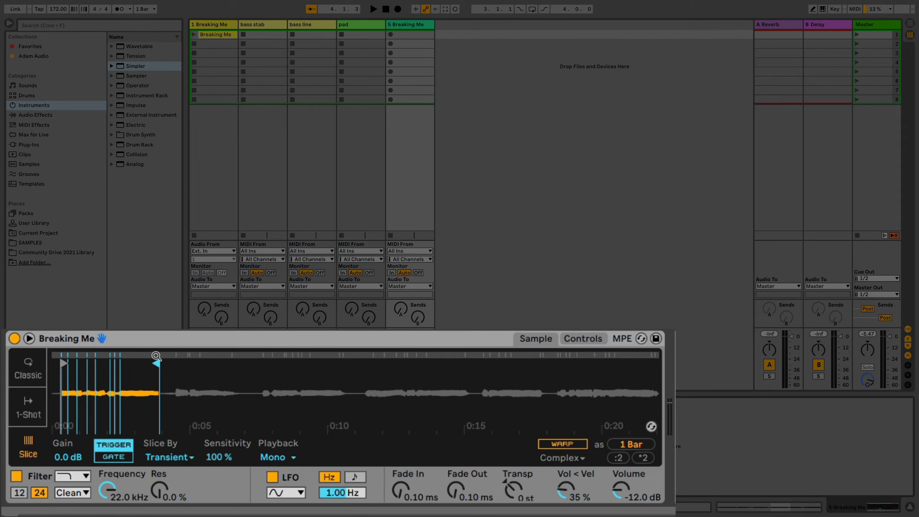
Switch Simpler to Classic mode and enable warping with the Pro algorithm
{"action": "left_click", "coordinate": [24, 374]}
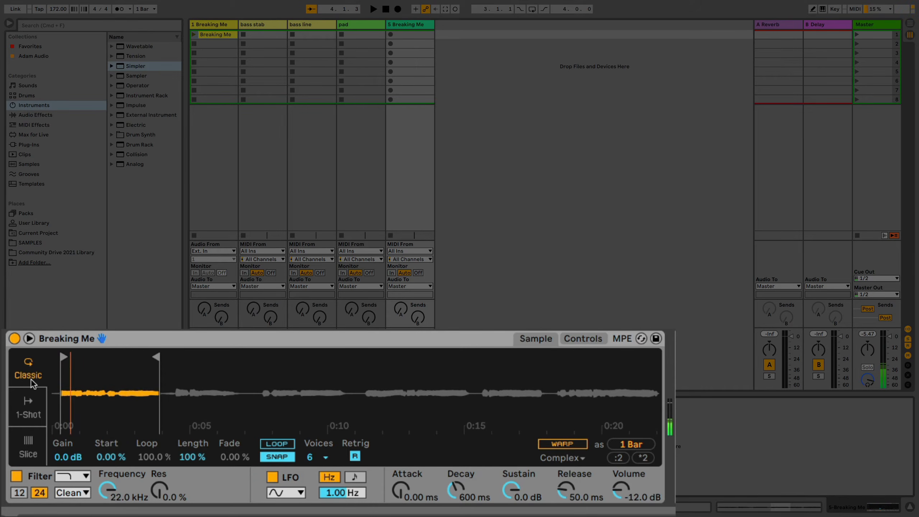
{"action": "left_click", "coordinate": [547, 444]}
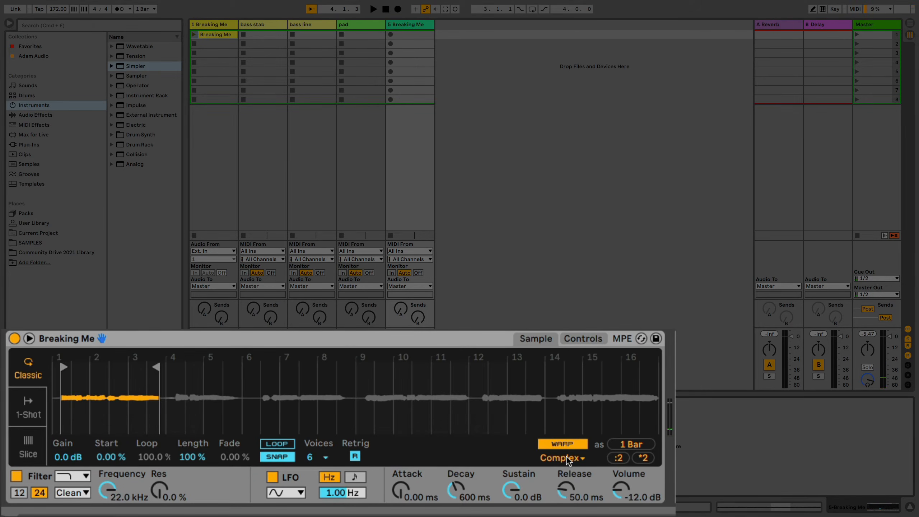
{"action": "left_click", "coordinate": [566, 459]}
{"action": "left_click", "coordinate": [560, 444]}
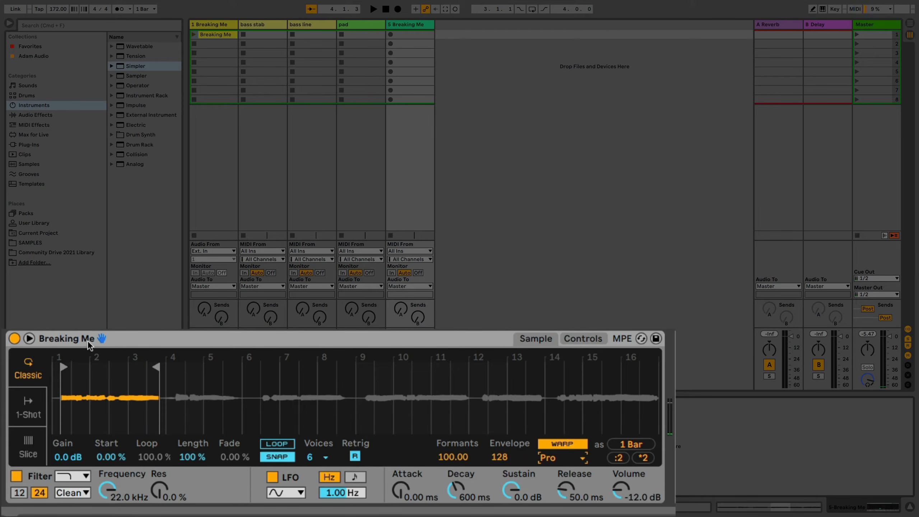
Crop the sample to the selected first phrase in Simpler's expanded sample view
{"action": "left_click", "coordinate": [30, 337]}
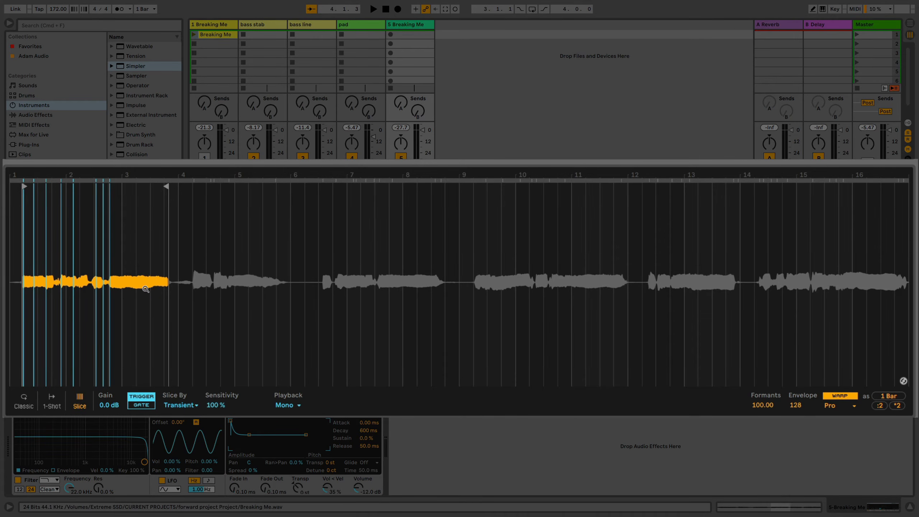
{"action": "right_click", "coordinate": [141, 306]}
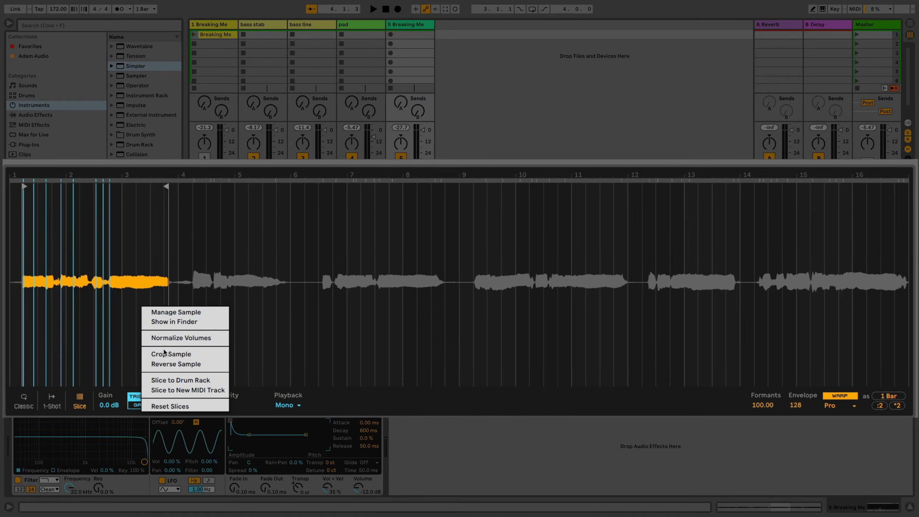
{"action": "left_click", "coordinate": [164, 355]}
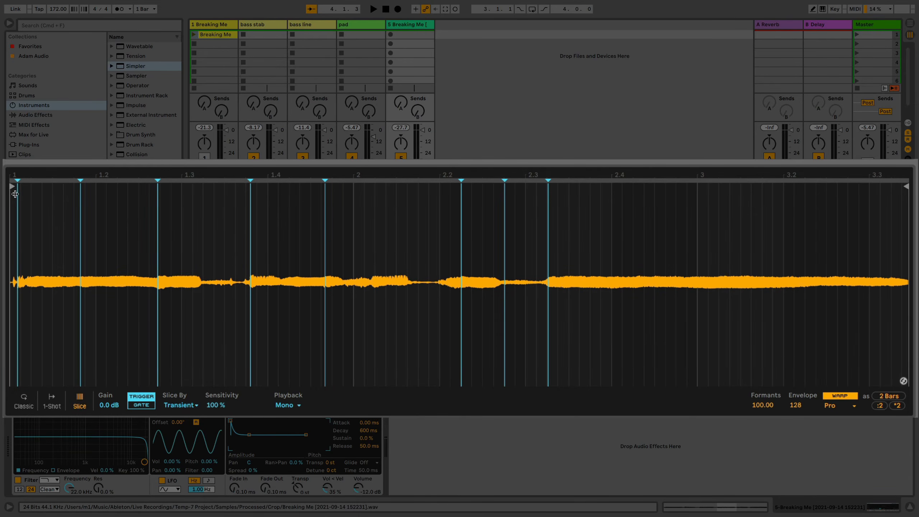
Nudge the first slice marker slightly earlier and try slicing the sample by Beat at a 1/4 division
{"action": "left_click_drag", "start_coordinate": [16, 181], "coordinate": [15, 180]}
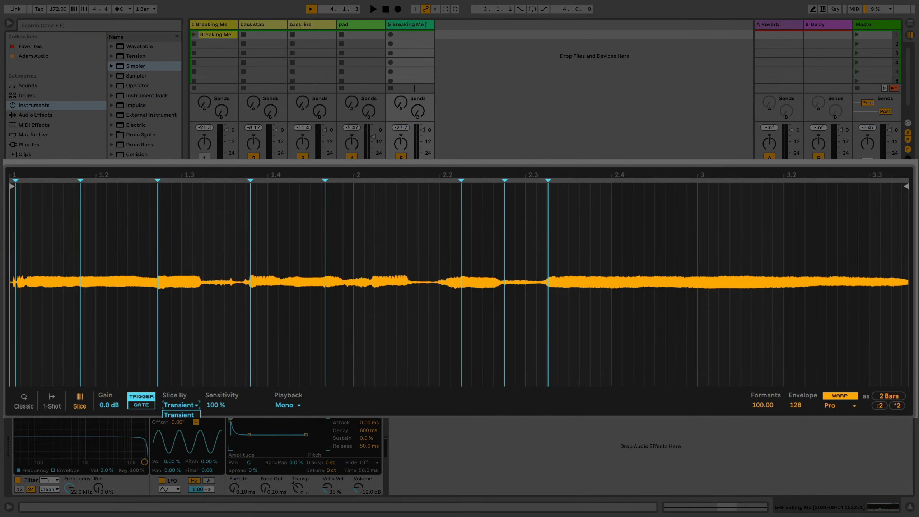
{"action": "left_click", "coordinate": [174, 423]}
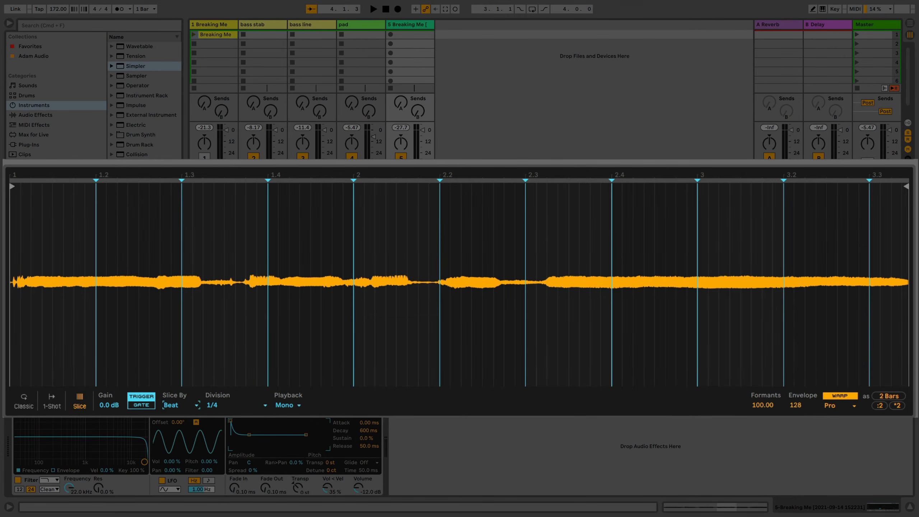
{"action": "left_click", "coordinate": [217, 405]}
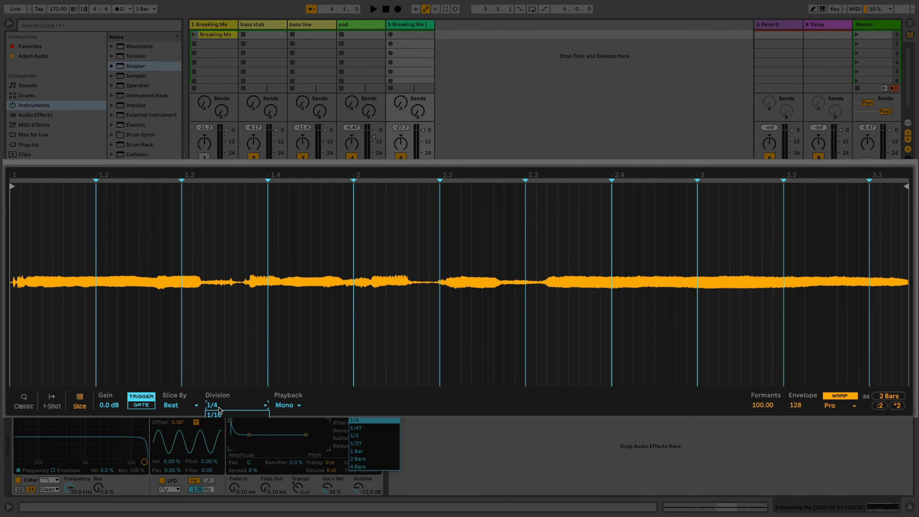
{"action": "left_click", "coordinate": [179, 405]}
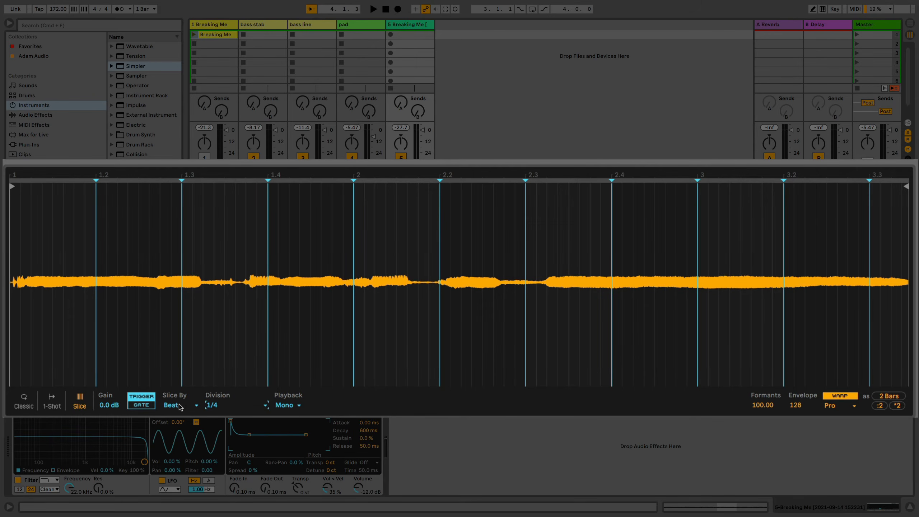
Try slicing the sample by Region with 6 regions
{"action": "left_click", "coordinate": [180, 406]}
{"action": "left_click", "coordinate": [177, 434]}
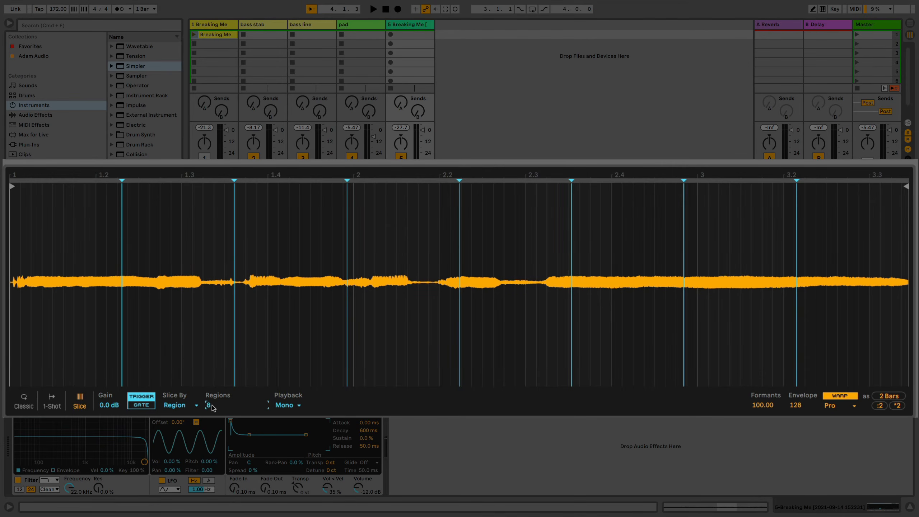
{"action": "mouse_move", "coordinate": [224, 407]}
{"action": "left_mouse_down"}
{"action": "mouse_move", "coordinate": [224, 396]}
{"action": "mouse_move", "coordinate": [225, 412]}
{"action": "left_mouse_up"}
Set slicing to Manual and place two trial slices near the sample's start, deleting the second one
{"action": "left_click", "coordinate": [186, 405]}
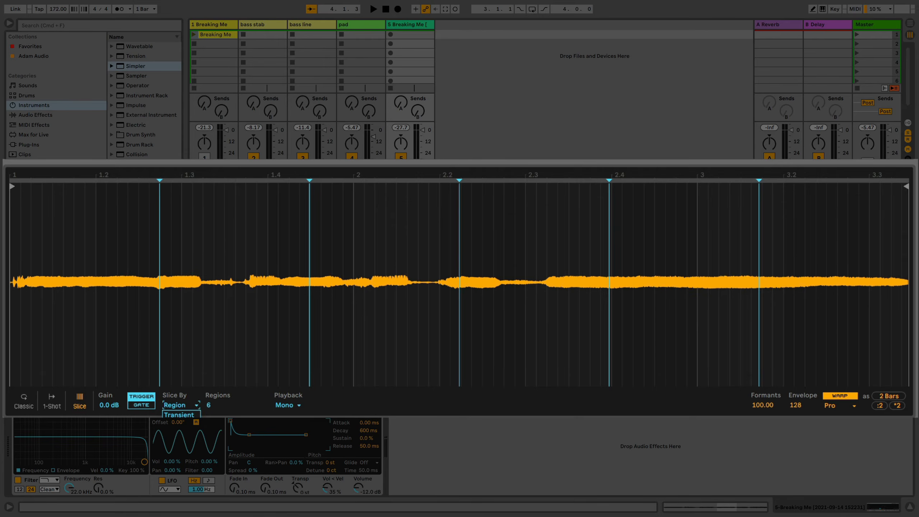
{"action": "left_click", "coordinate": [179, 444]}
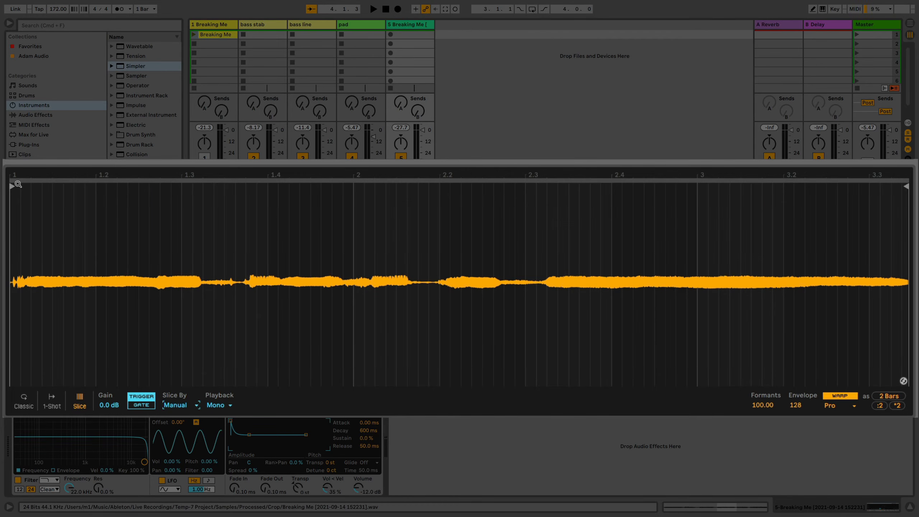
{"action": "left_click", "coordinate": [13, 186]}
{"action": "double_click", "coordinate": [52, 182]}
{"action": "double_click", "coordinate": [86, 182]}
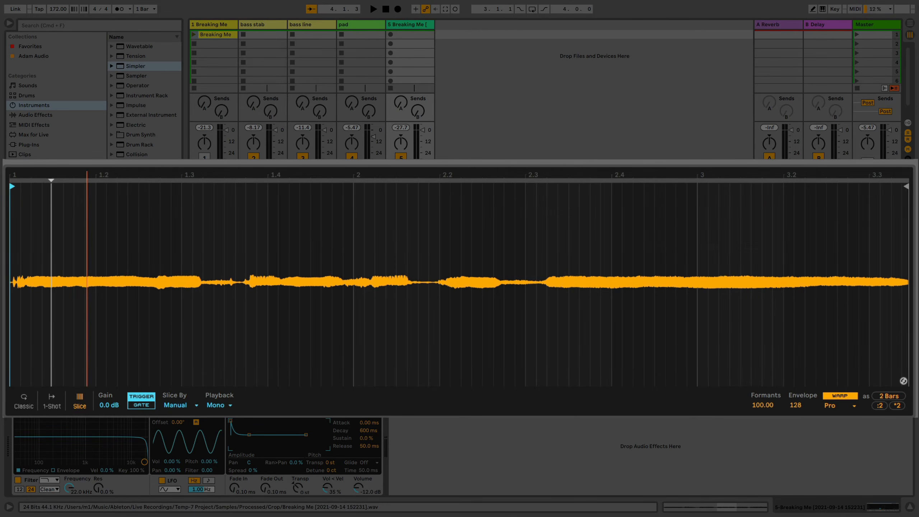
{"action": "right_click", "coordinate": [86, 178]}
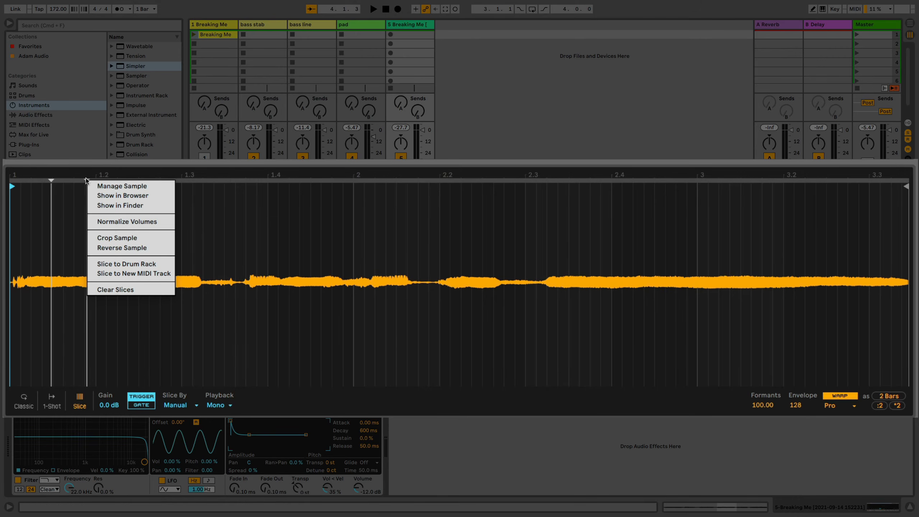
{"action": "left_click", "coordinate": [87, 180]}
{"action": "double_click", "coordinate": [87, 180]}
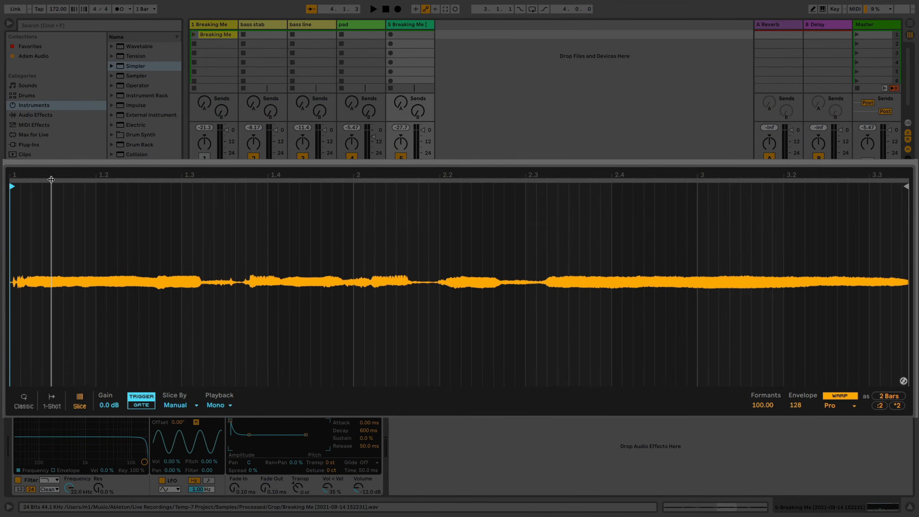
Shift the remaining trial slice close to the sample's start and move the start marker just past the opening noise
{"action": "left_click_drag", "start_coordinate": [51, 180], "coordinate": [19, 180]}
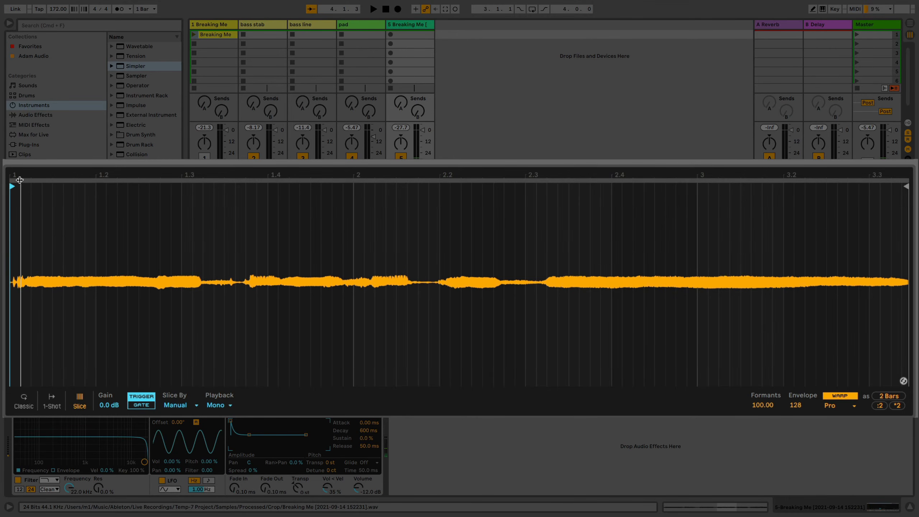
{"action": "left_click_drag", "start_coordinate": [13, 185], "coordinate": [25, 186]}
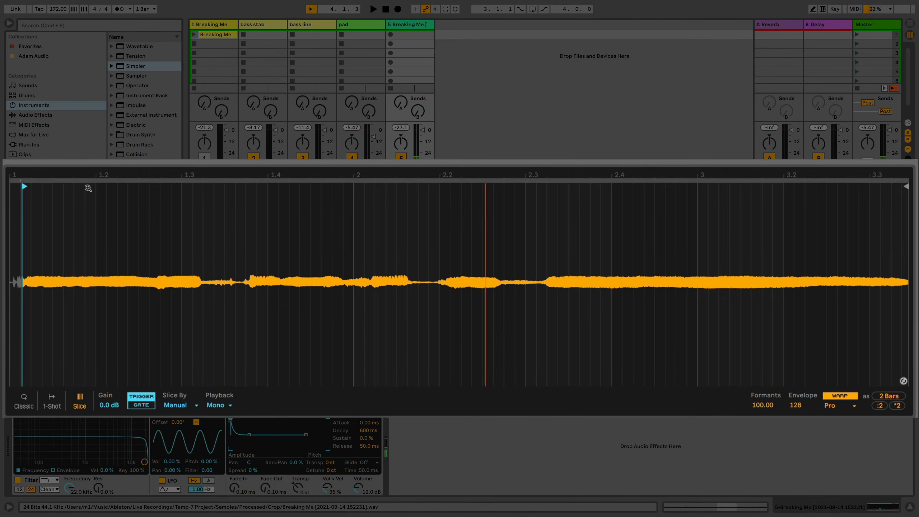
Add a manual slice in the quiet gap after the first word and another at the next word's onset
{"action": "double_click", "coordinate": [200, 185]}
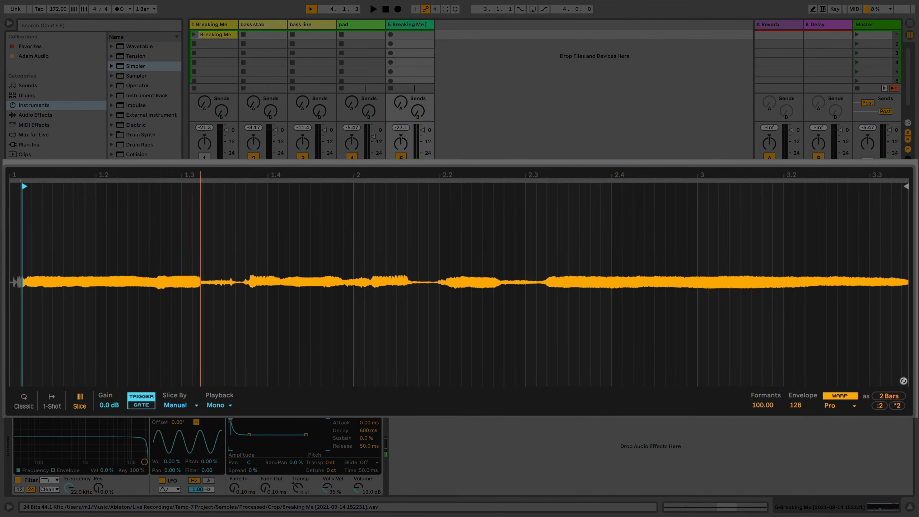
{"action": "left_click_drag", "start_coordinate": [201, 179], "coordinate": [201, 178]}
{"action": "left_click", "coordinate": [200, 179]}
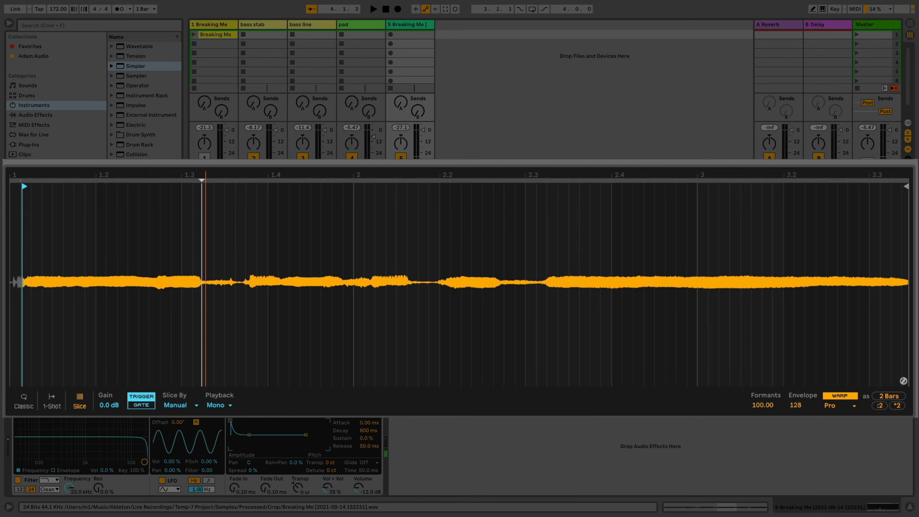
{"action": "left_click_drag", "start_coordinate": [202, 180], "coordinate": [224, 180]}
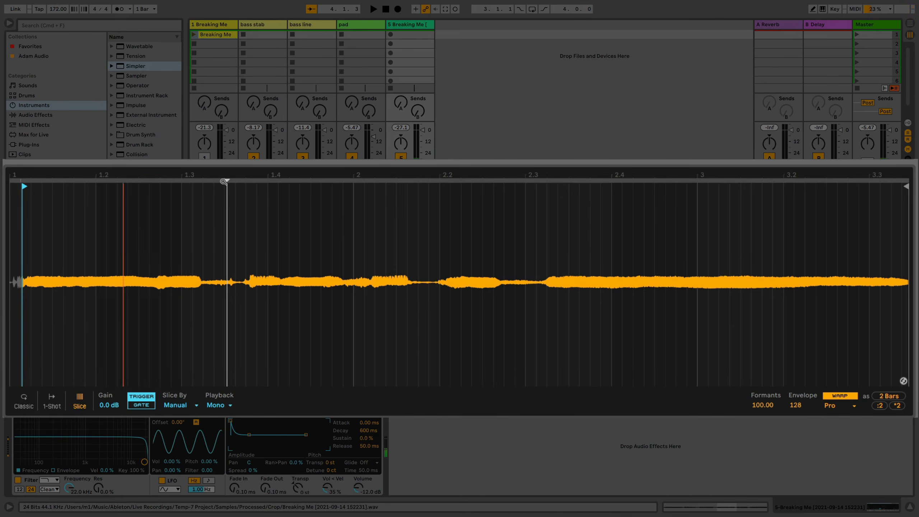
{"action": "double_click", "coordinate": [250, 180]}
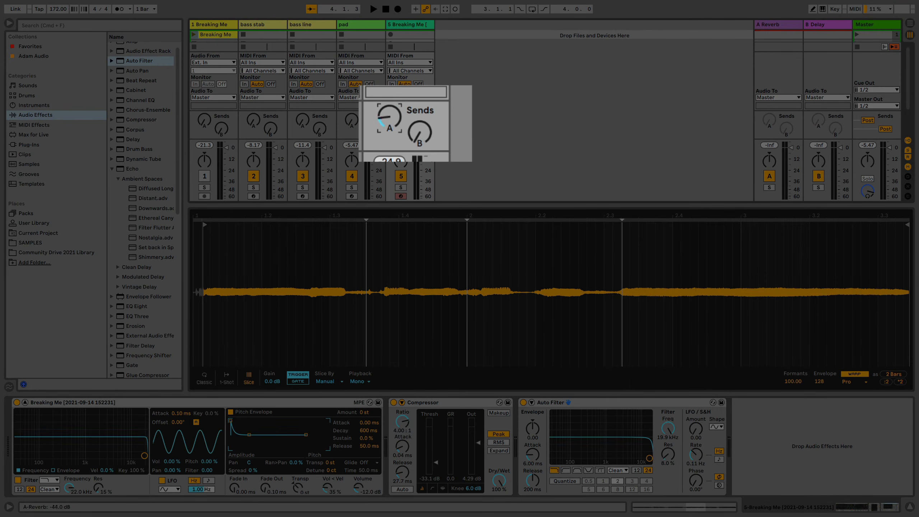
Raise the sliced vocal track's sends to the Reverb and Delay returns
{"action": "left_click_drag", "start_coordinate": [402, 124], "coordinate": [402, 94]}
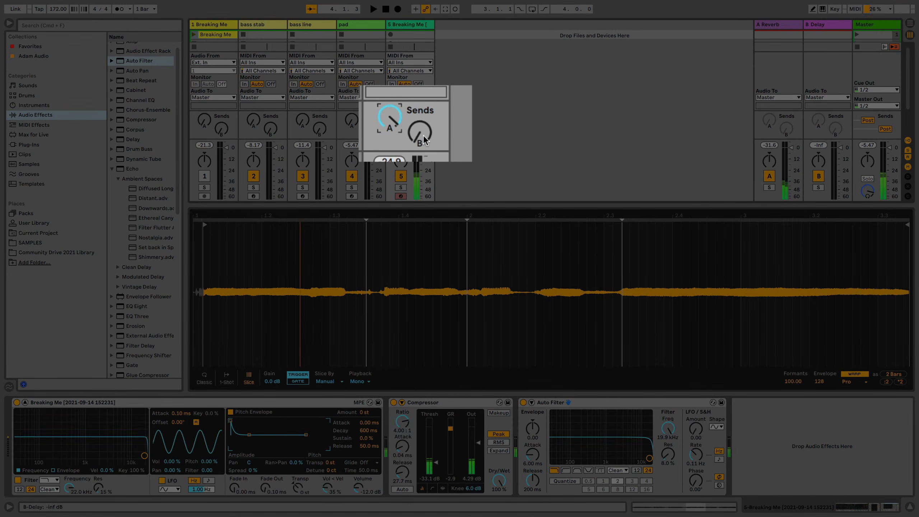
{"action": "left_click_drag", "start_coordinate": [423, 135], "coordinate": [423, 120]}
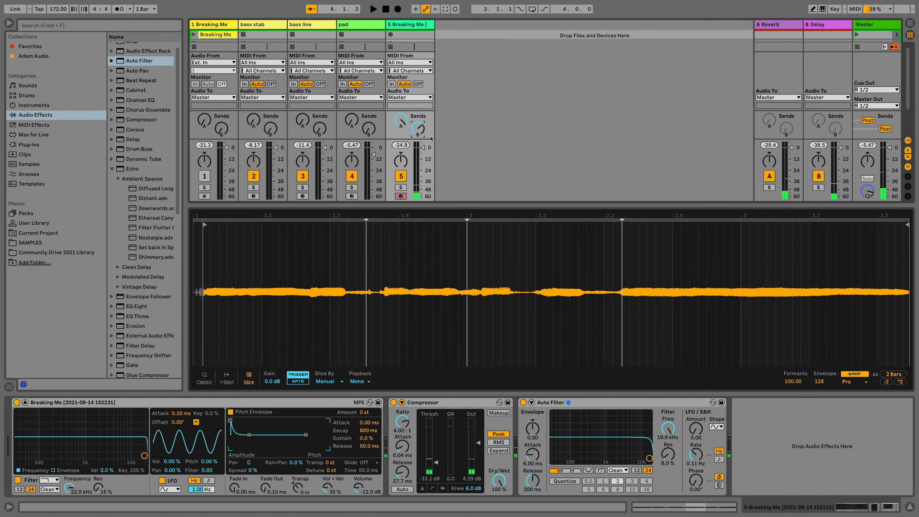
Slice the sample to a new MIDI track and open the clip of slice notes on that track
{"action": "right_click", "coordinate": [493, 362]}
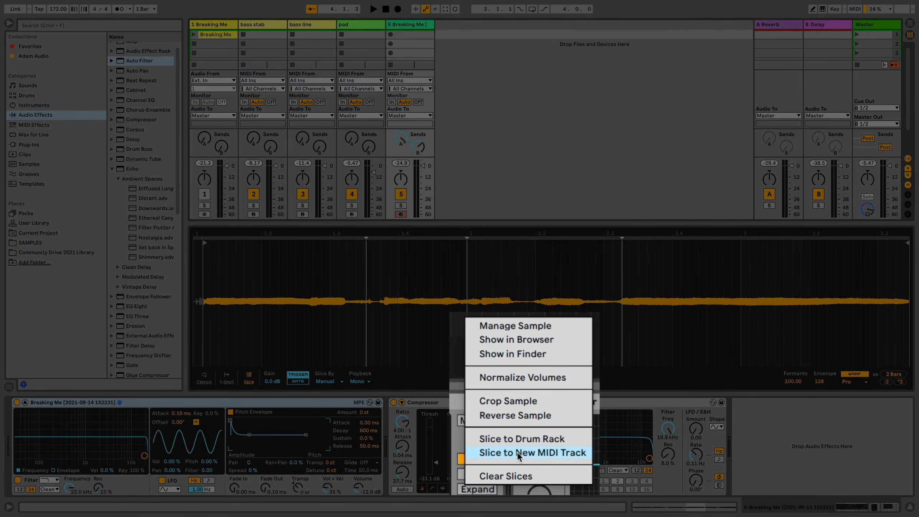
{"action": "left_click", "coordinate": [518, 452]}
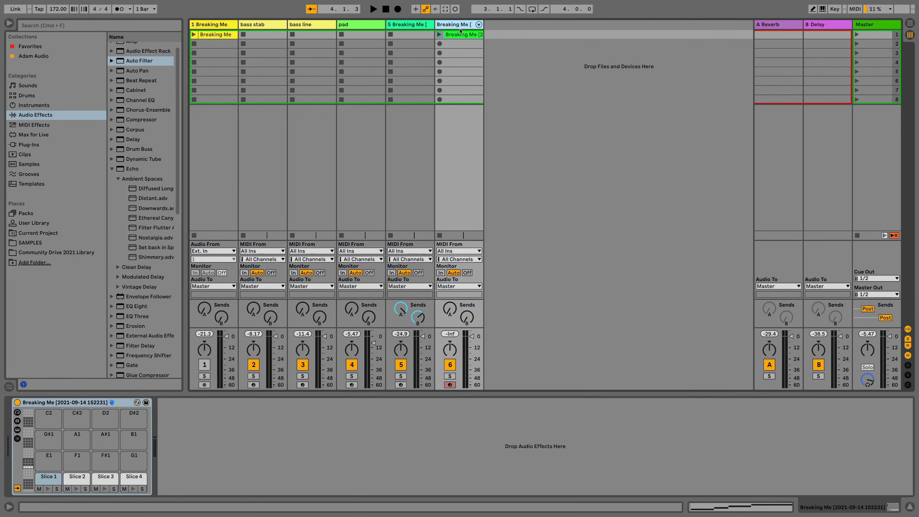
{"action": "double_click", "coordinate": [460, 33]}
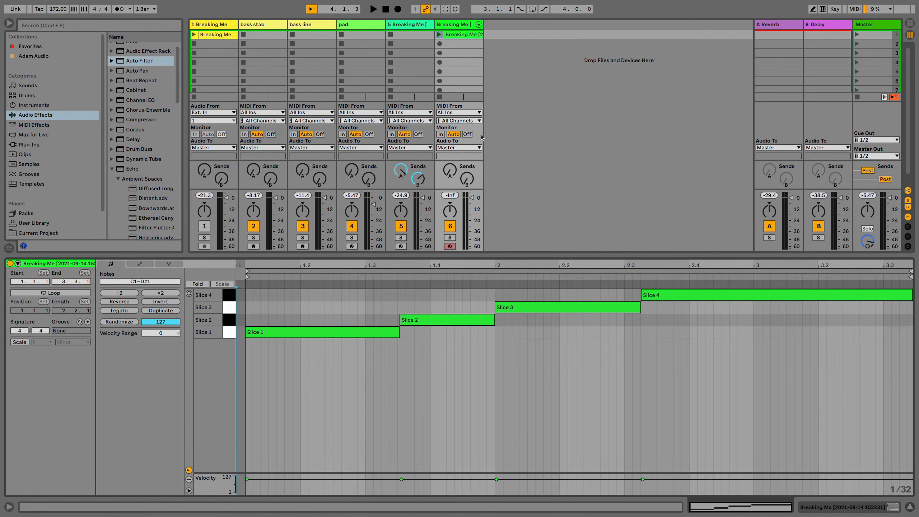
Solo the new sliced track, play its slice clip as a test, and delete the clip
{"action": "left_click", "coordinate": [450, 237]}
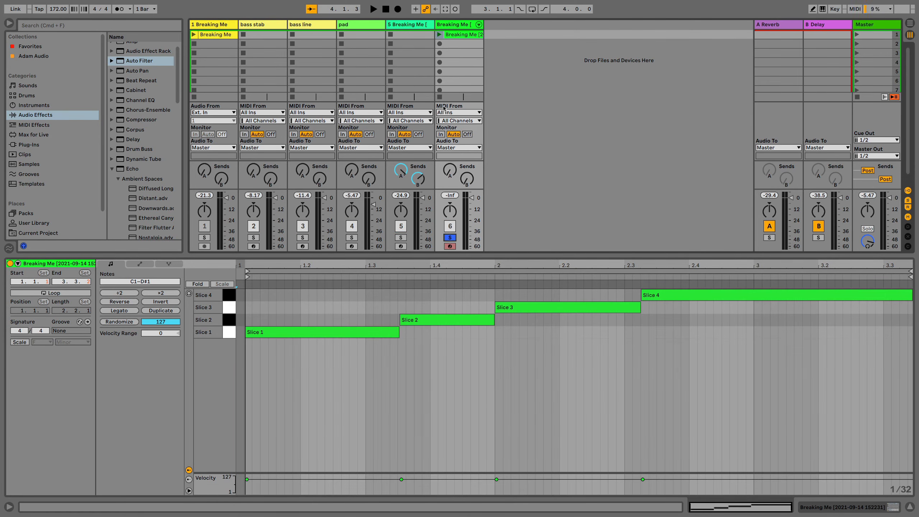
{"action": "left_click", "coordinate": [439, 35]}
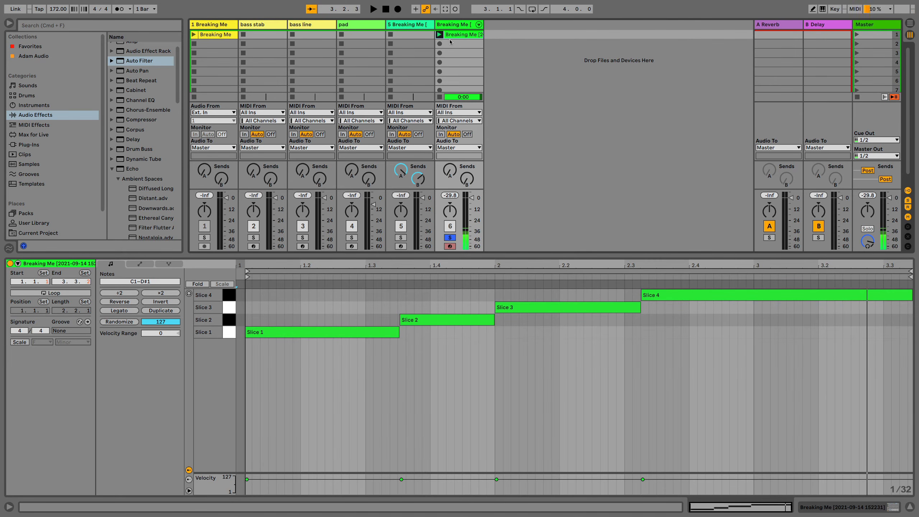
{"action": "key", "text": "Delete"}
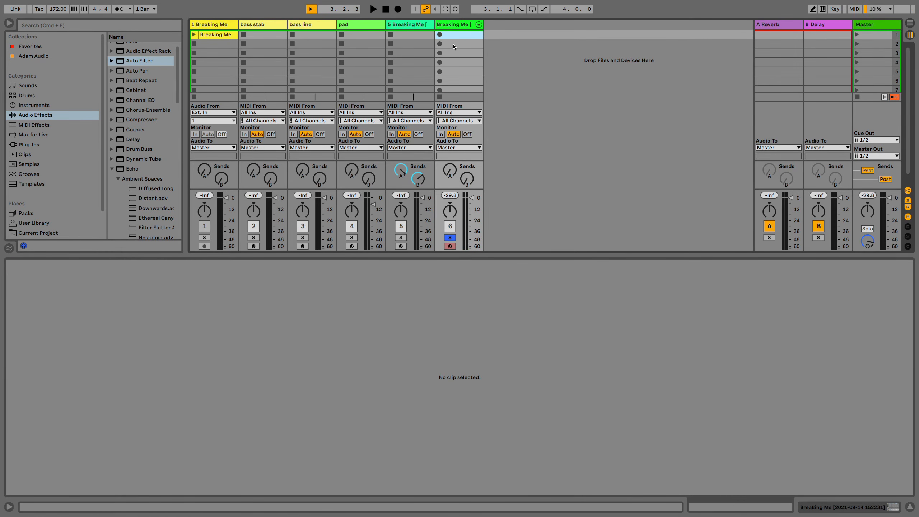
Unfold the sliced track's individual slice chains and inspect the Slice 1 and Slice 2 pads in its Drum Rack
{"action": "left_click", "coordinate": [478, 24]}
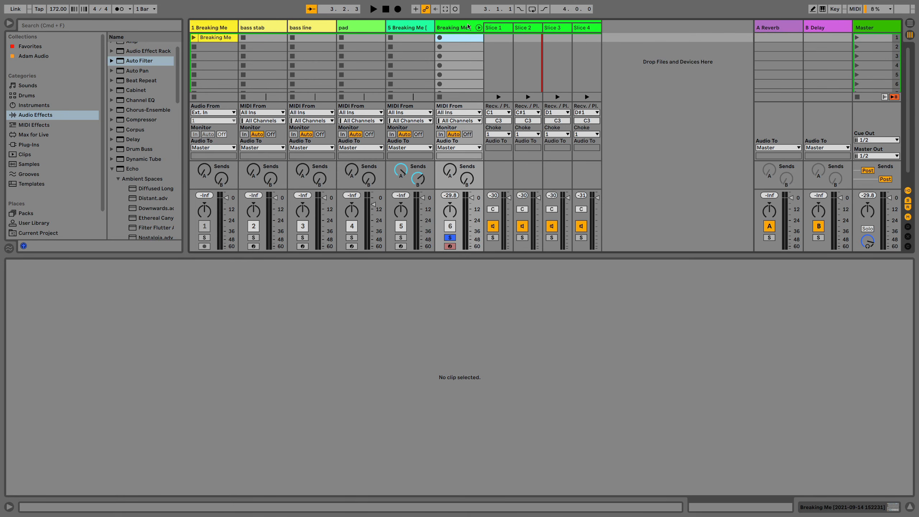
{"action": "left_click", "coordinate": [461, 46]}
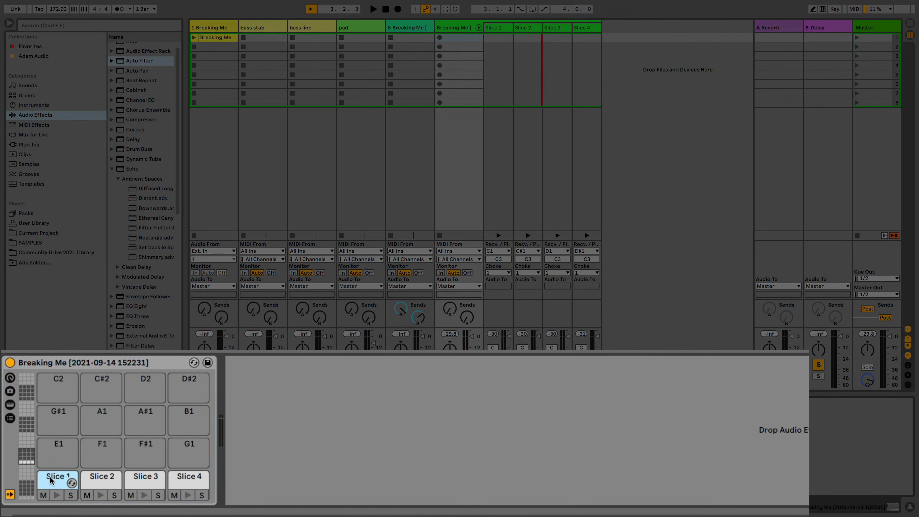
{"action": "left_click", "coordinate": [50, 479]}
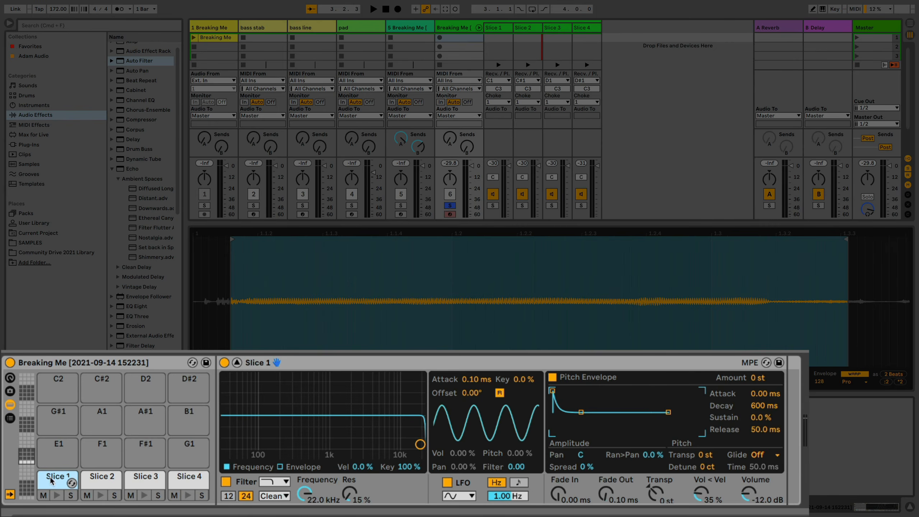
{"action": "left_click", "coordinate": [98, 481]}
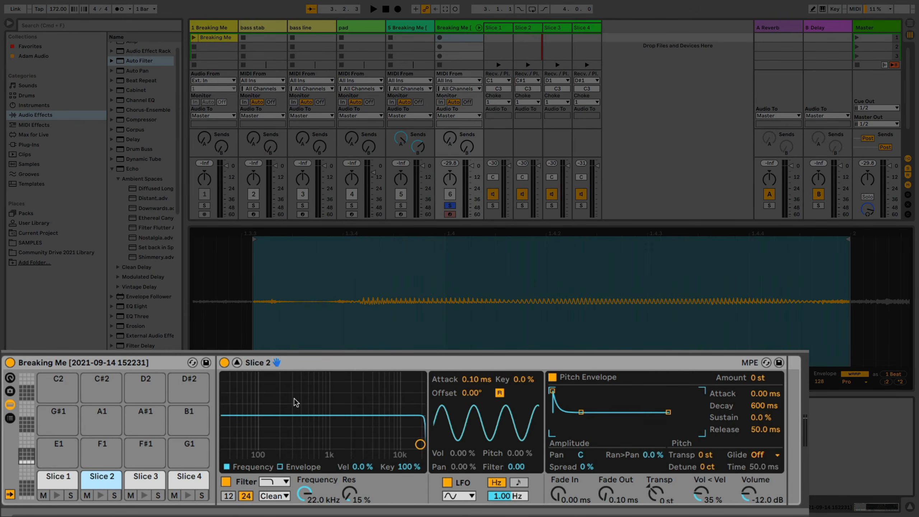
Set Slice 1's low-pass filter to about 2.29 kHz with 37% resonance, and open Slice 3 to compare
{"action": "left_click", "coordinate": [65, 482]}
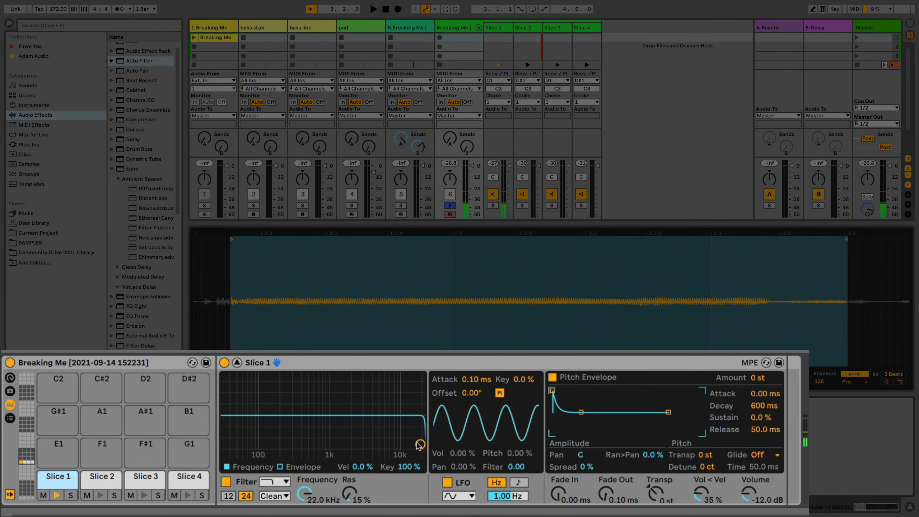
{"action": "left_click_drag", "start_coordinate": [418, 444], "coordinate": [353, 430]}
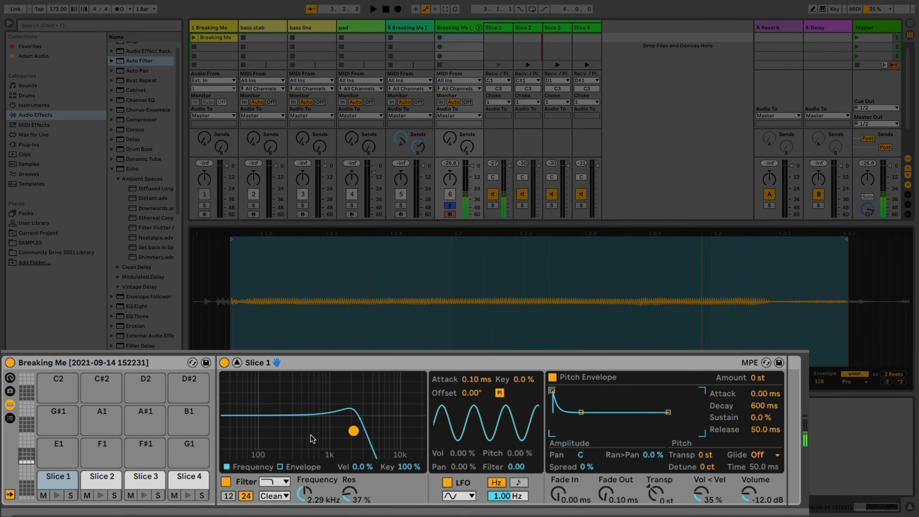
{"action": "left_click", "coordinate": [107, 479]}
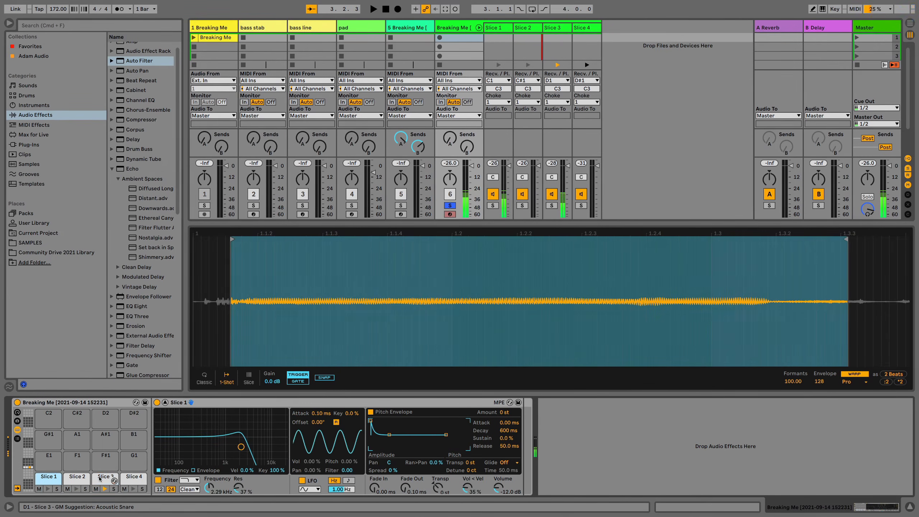
{"action": "left_click", "coordinate": [99, 478]}
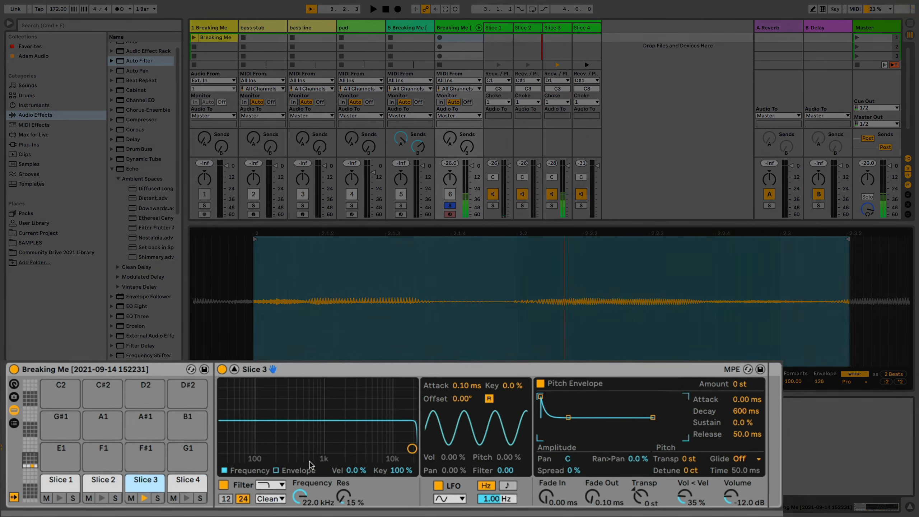
Switch Slice 4's filter to high-pass, with the cutoff at about 760 Hz and resonance at 17%
{"action": "left_click", "coordinate": [270, 484]}
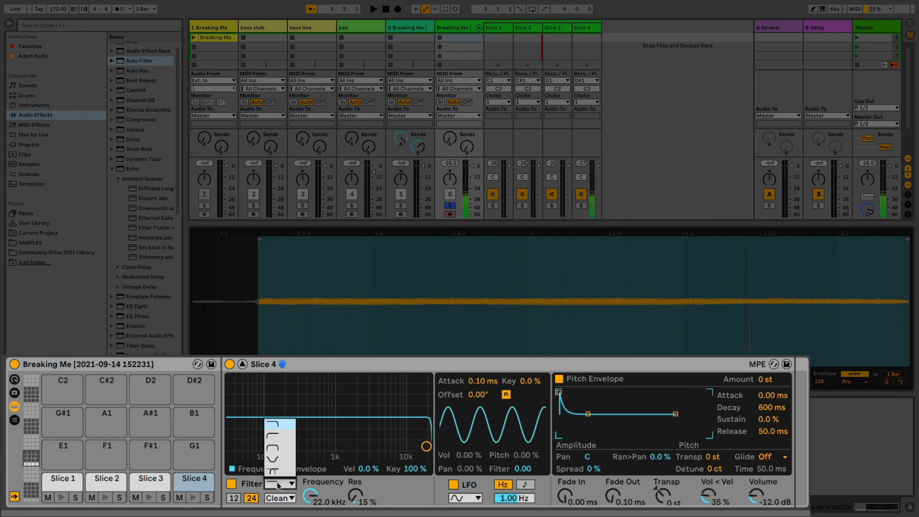
{"action": "left_click", "coordinate": [272, 435]}
{"action": "left_click_drag", "start_coordinate": [426, 446], "coordinate": [327, 446]}
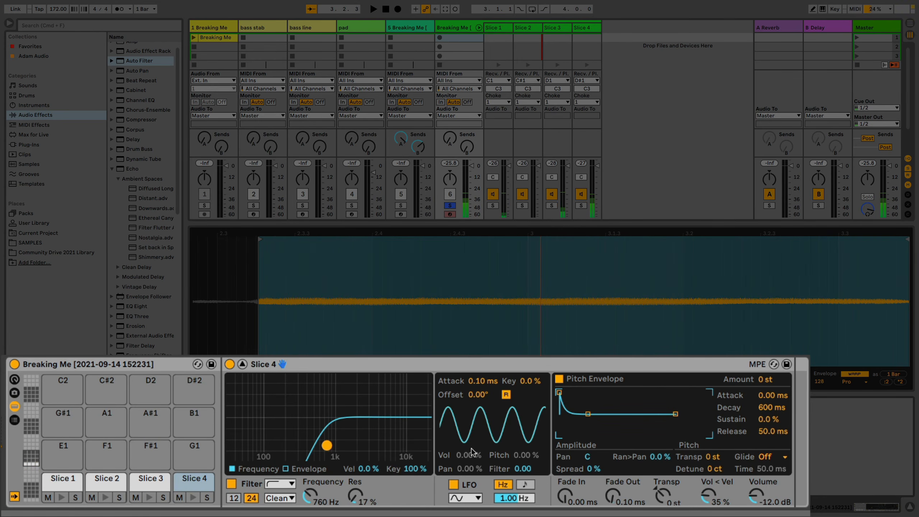
Modulate Slice 4's filter by about 21.4 with a tempo-synced 1/16 LFO and lower the cutoff to about 339 Hz
{"action": "left_click_drag", "start_coordinate": [525, 470], "coordinate": [525, 433]}
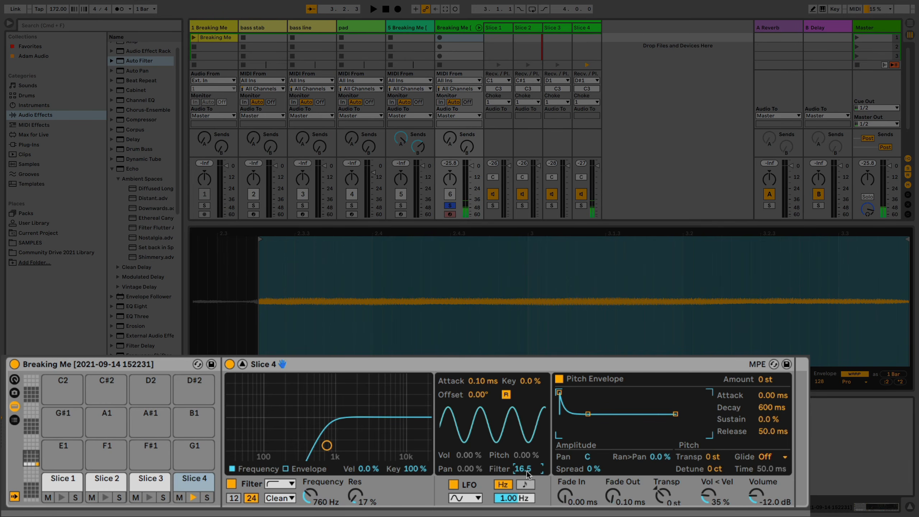
{"action": "left_click", "coordinate": [523, 485]}
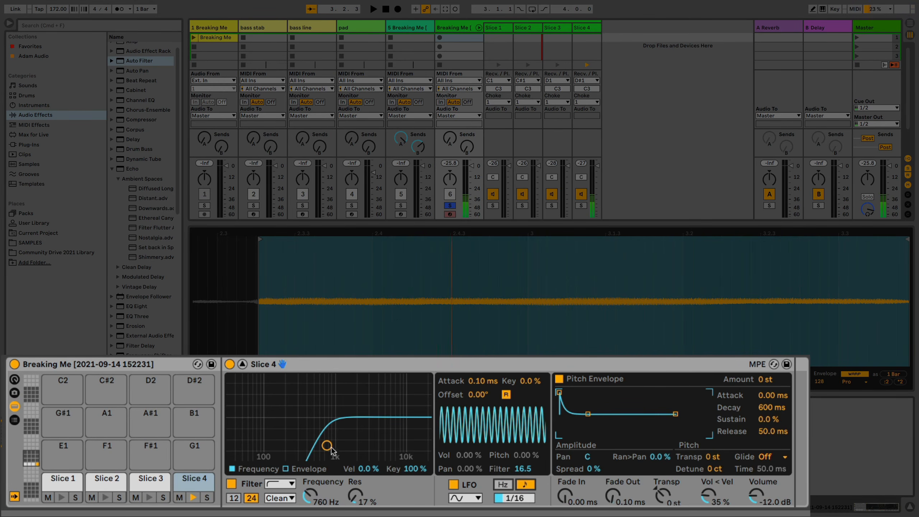
{"action": "left_click_drag", "start_coordinate": [331, 450], "coordinate": [308, 449]}
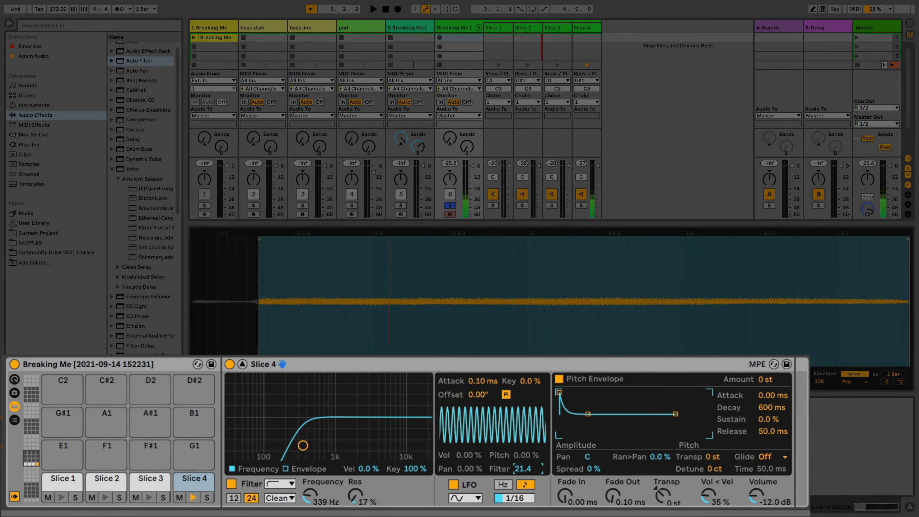
Set Slice 4's LFO volume modulation to about 55.5%, with a descending sawtooth waveform and a 1/8 rate
{"action": "left_click_drag", "start_coordinate": [469, 455], "coordinate": [468, 428]}
{"action": "left_click", "coordinate": [470, 499]}
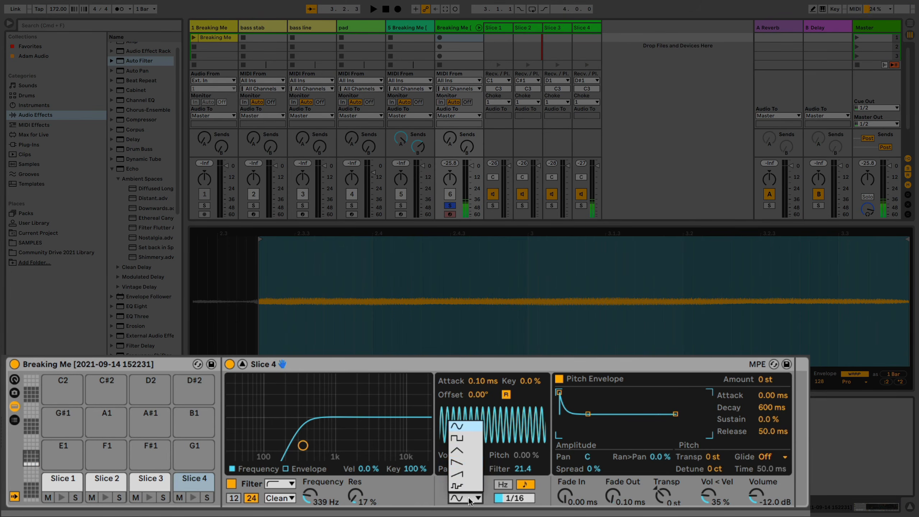
{"action": "left_click", "coordinate": [469, 464]}
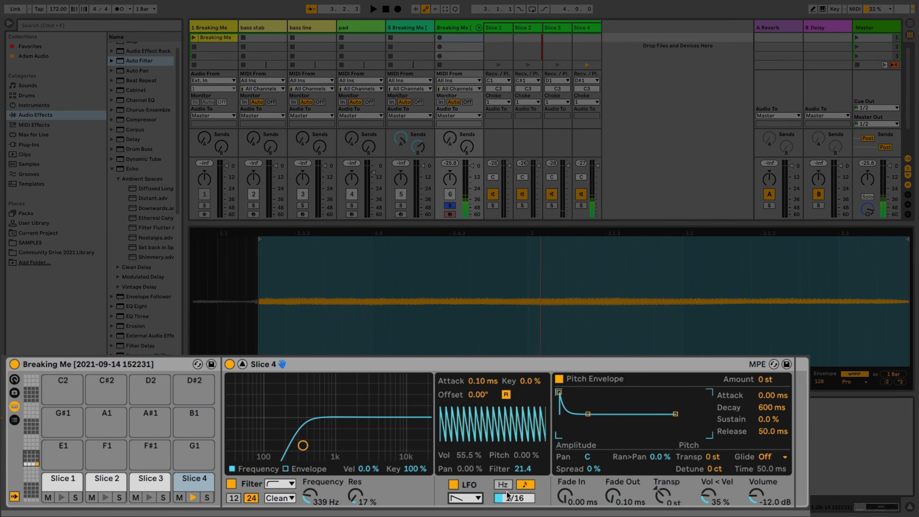
{"action": "mouse_move", "coordinate": [508, 495]}
{"action": "left_mouse_down"}
{"action": "mouse_move", "coordinate": [507, 481]}
{"action": "mouse_move", "coordinate": [517, 500]}
{"action": "left_mouse_up"}
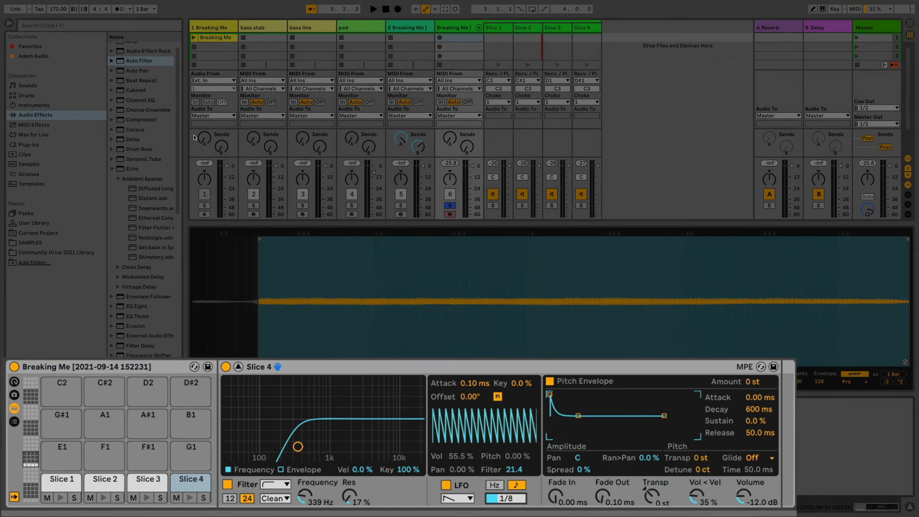
Search the audio effects for "delay" and add the Delay effect to the Slice 4 pad only
{"action": "scroll", "coordinate": [151, 134], "scroll_direction": "up", "scroll_amount": 1}
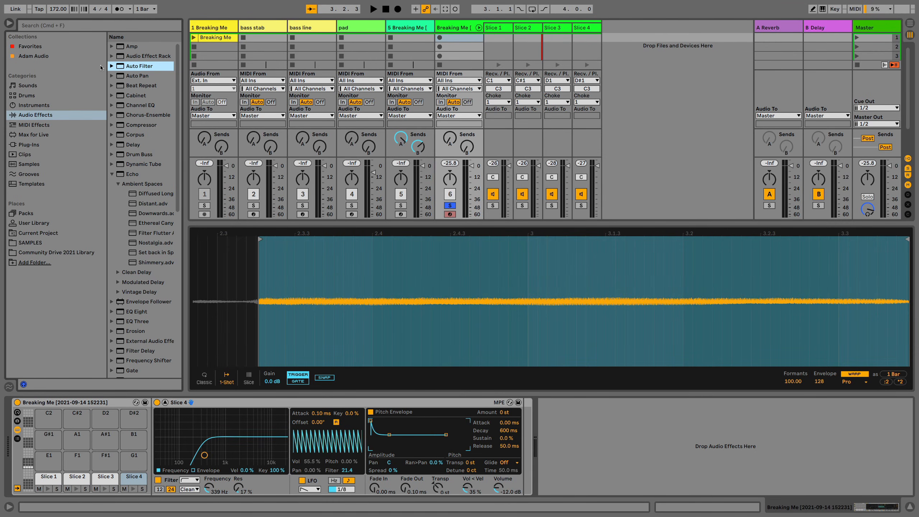
{"action": "left_click", "coordinate": [105, 26]}
{"action": "type", "text": "d"}
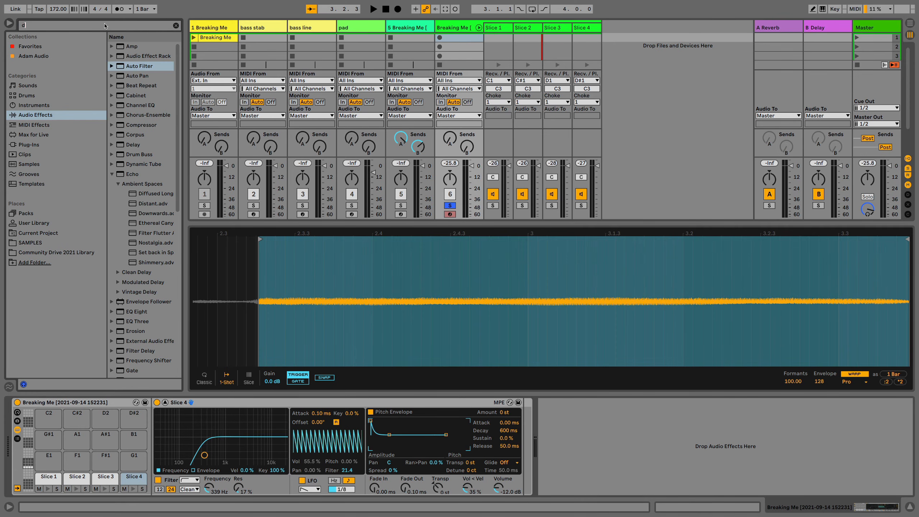
{"action": "type", "text": "elay"}
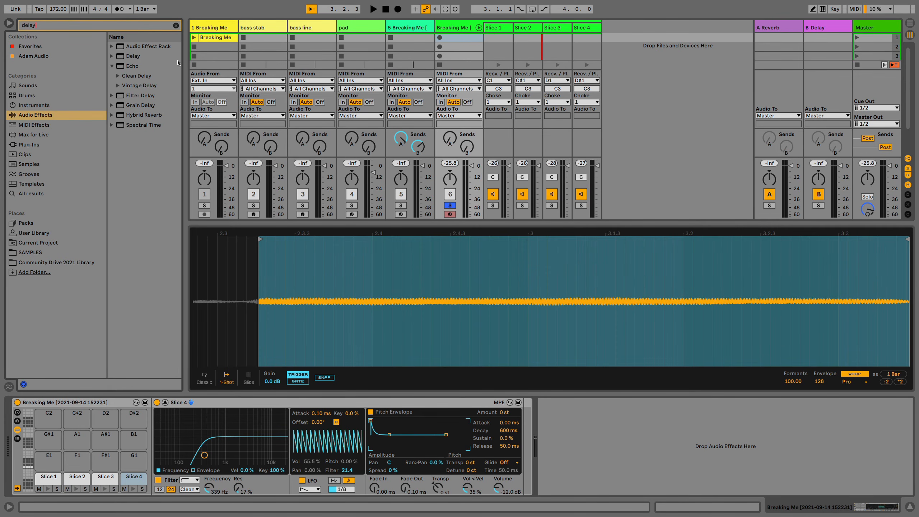
{"action": "left_click", "coordinate": [129, 57]}
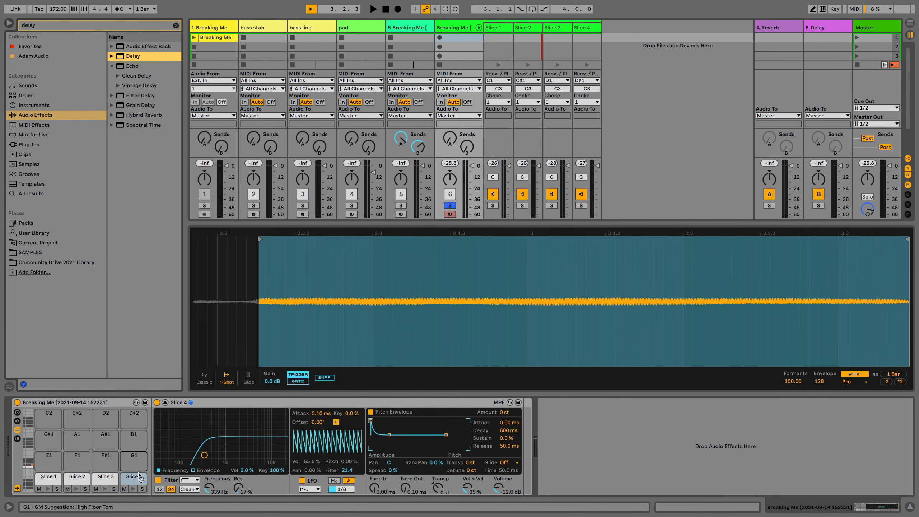
{"action": "left_click_drag", "start_coordinate": [137, 477], "coordinate": [138, 478]}
{"action": "left_click", "coordinate": [141, 478]}
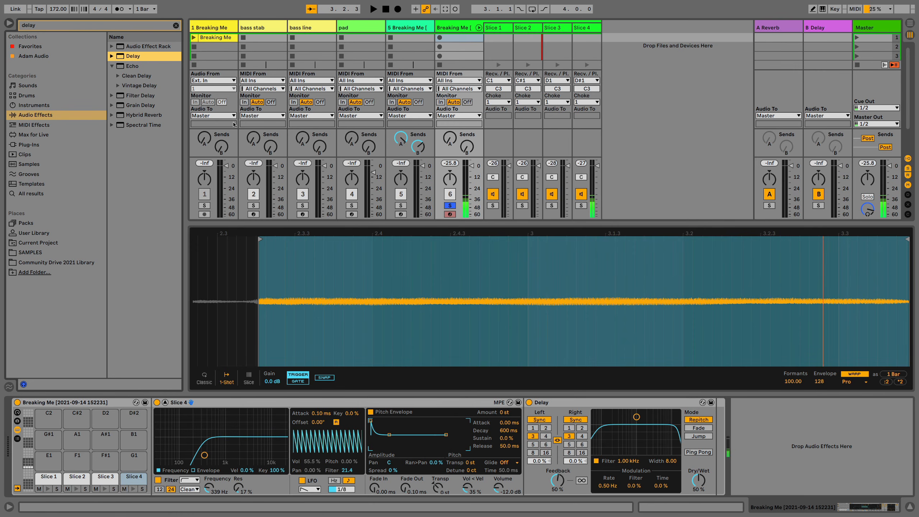
Search the effects for "reverb", add Hybrid Reverb to the Slice 3 pad, and reduce its Dry/Wet mix
{"action": "left_click", "coordinate": [176, 26]}
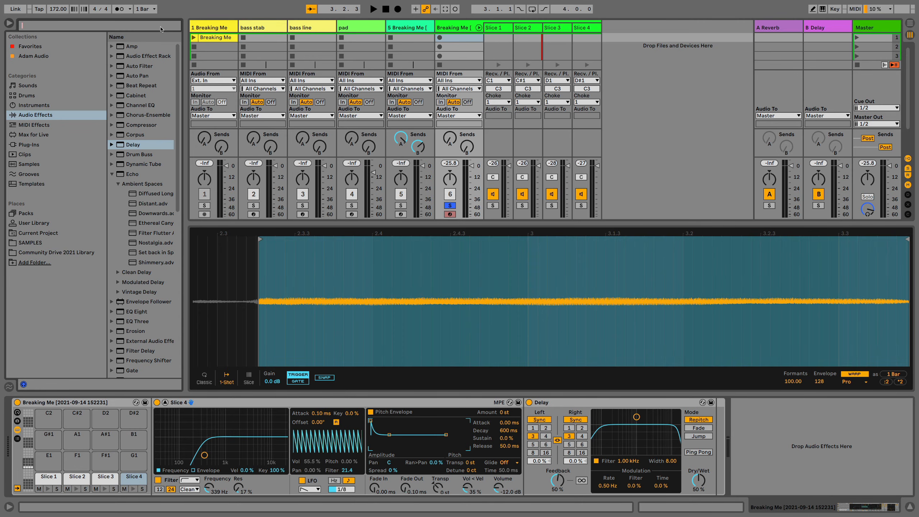
{"action": "type", "text": "reverb"}
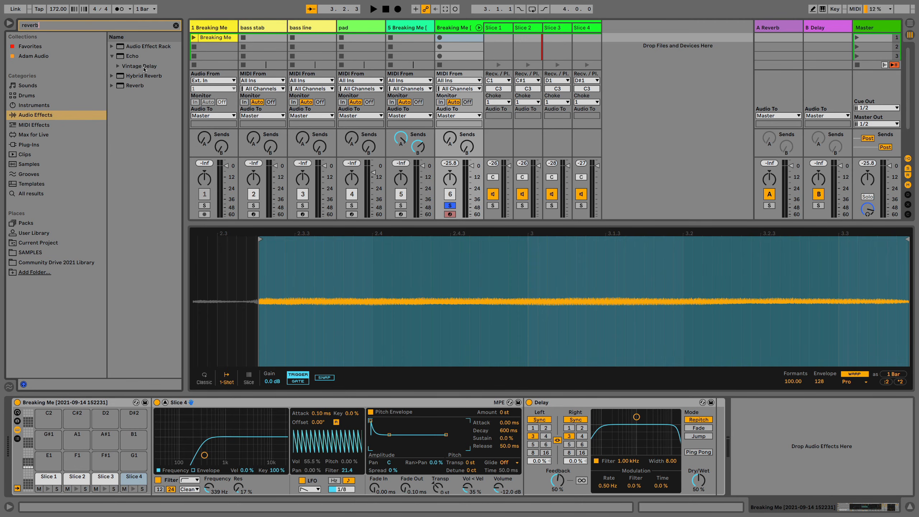
{"action": "left_click_drag", "start_coordinate": [140, 75], "coordinate": [153, 106]}
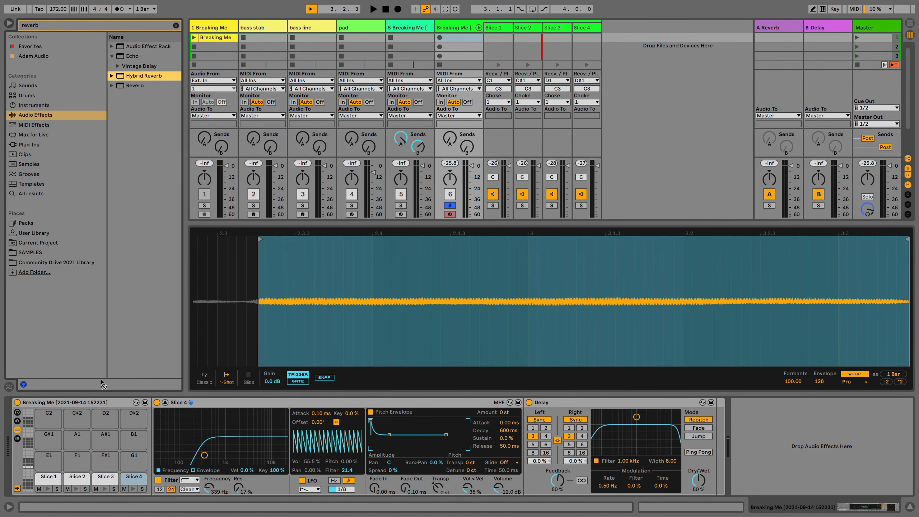
{"action": "left_click", "coordinate": [107, 479]}
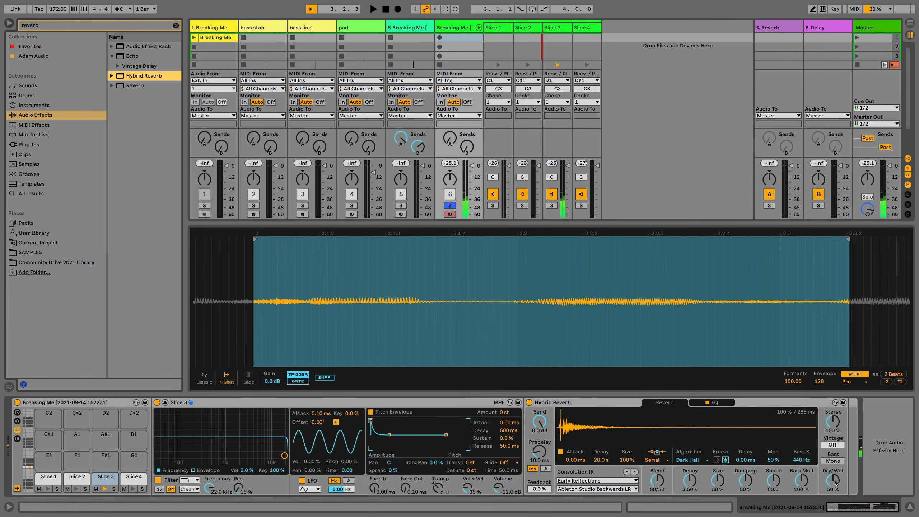
{"action": "left_click_drag", "start_coordinate": [835, 482], "coordinate": [836, 494]}
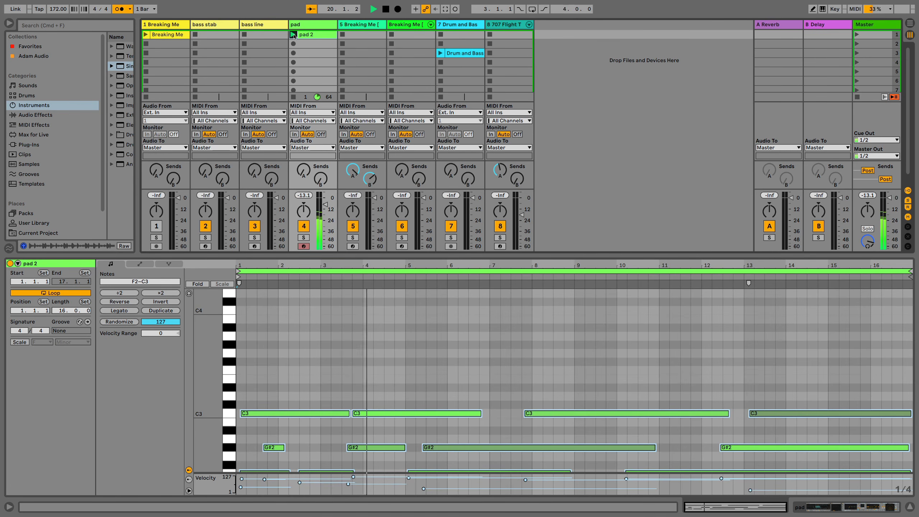
Duplicate the pad track and delete the copied "pad 2" clip from the duplicate
{"action": "left_click", "coordinate": [311, 26]}
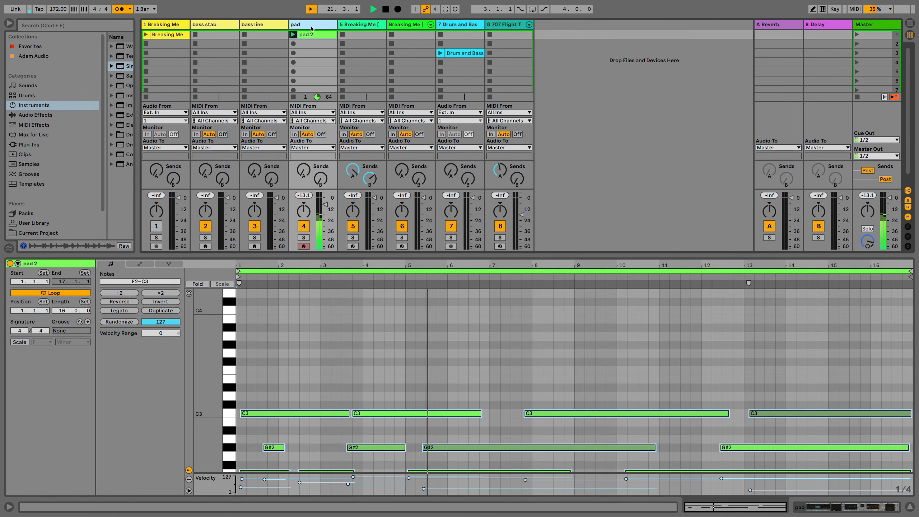
{"action": "key", "text": "super+d"}
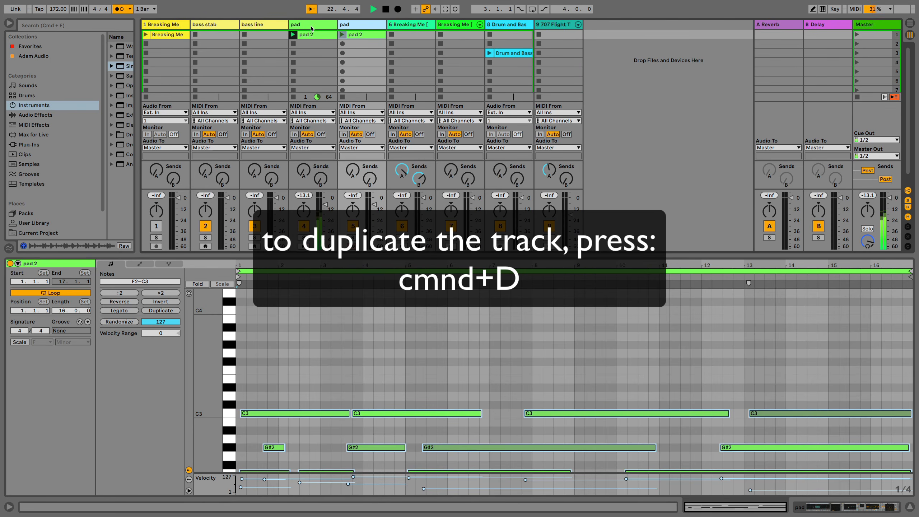
{"action": "key", "text": "Delete"}
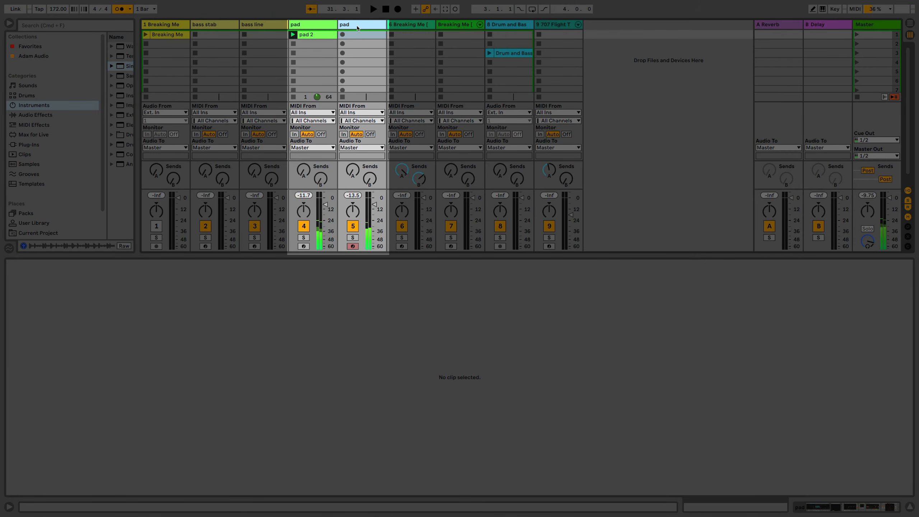
Start Session recording to capture a new MIDI clip in the first slot of the duplicated pad track
{"action": "key", "text": "super+shift+F9"}
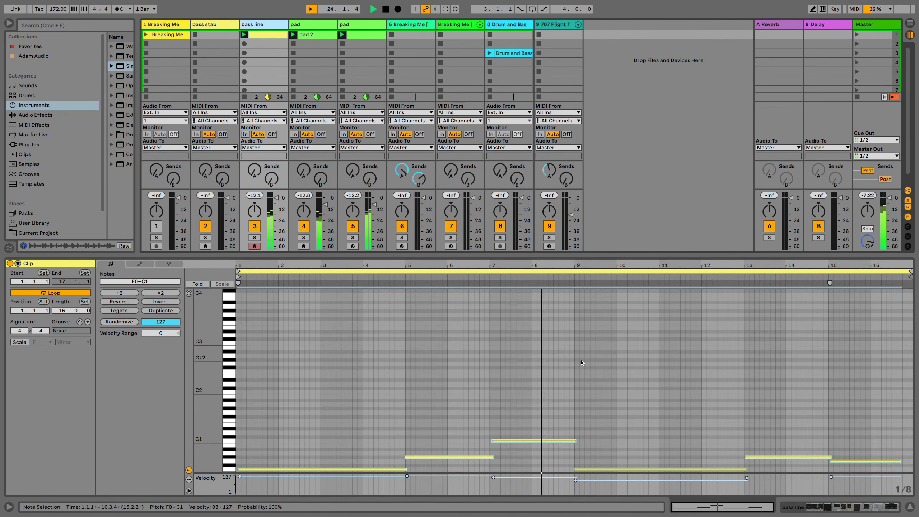
Stop playback, extend the last bass line note to the clip's end, and make the first note begin exactly at the clip's start
{"action": "key", "text": "space"}
{"action": "left_click", "coordinate": [533, 370]}
{"action": "scroll", "coordinate": [532, 370], "scroll_direction": "down", "scroll_amount": 3}
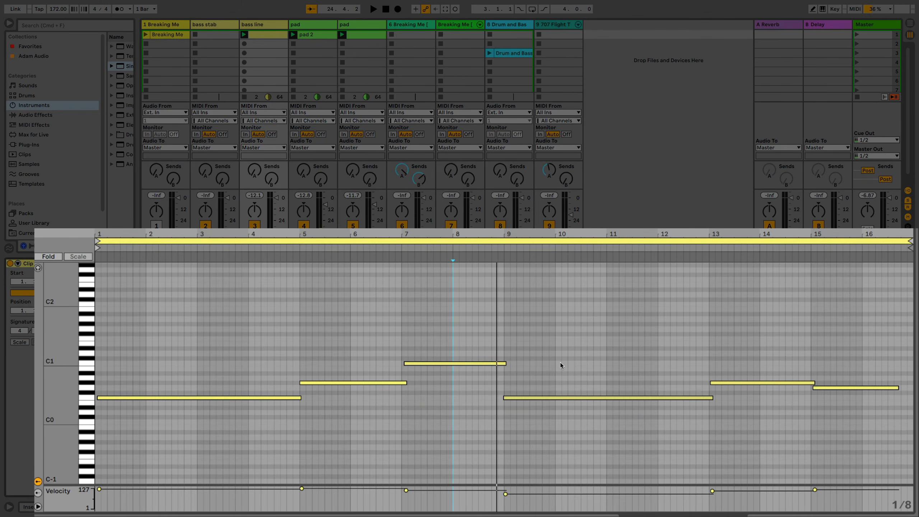
{"action": "left_click", "coordinate": [836, 359]}
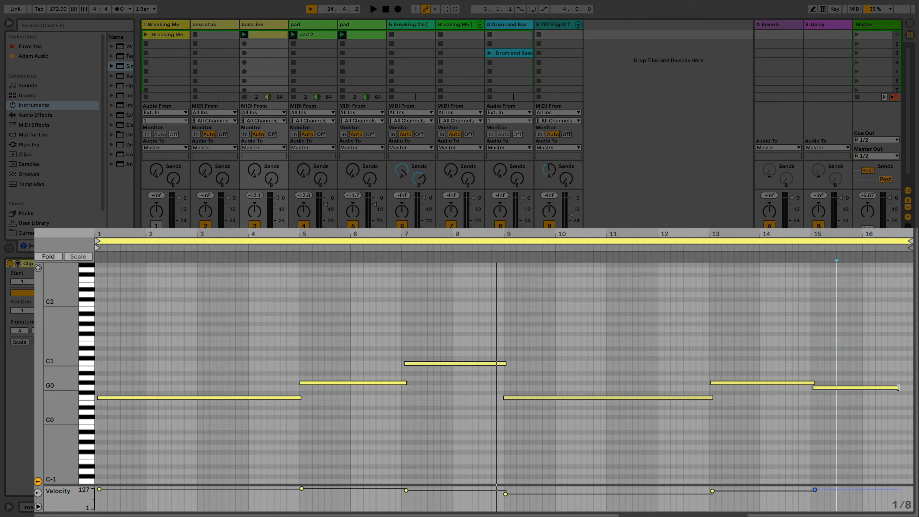
{"action": "left_click_drag", "start_coordinate": [897, 387], "coordinate": [912, 387]}
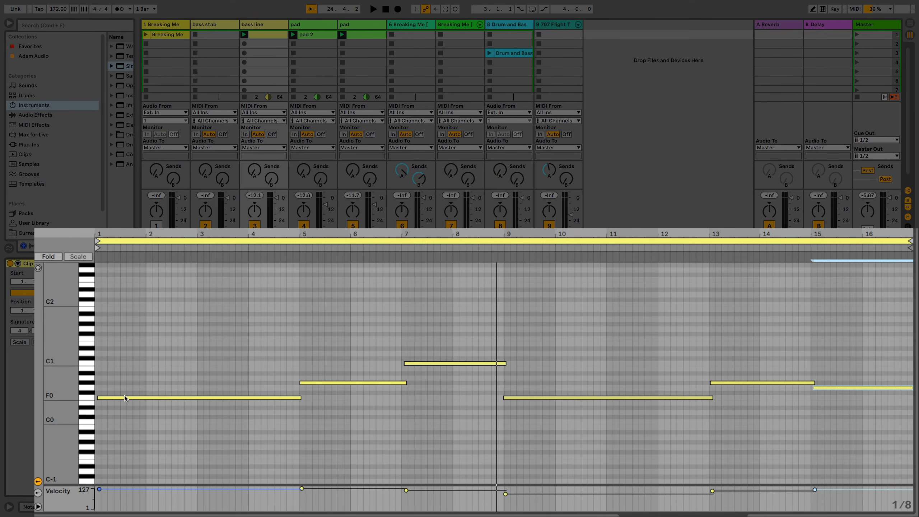
{"action": "left_click", "coordinate": [98, 396]}
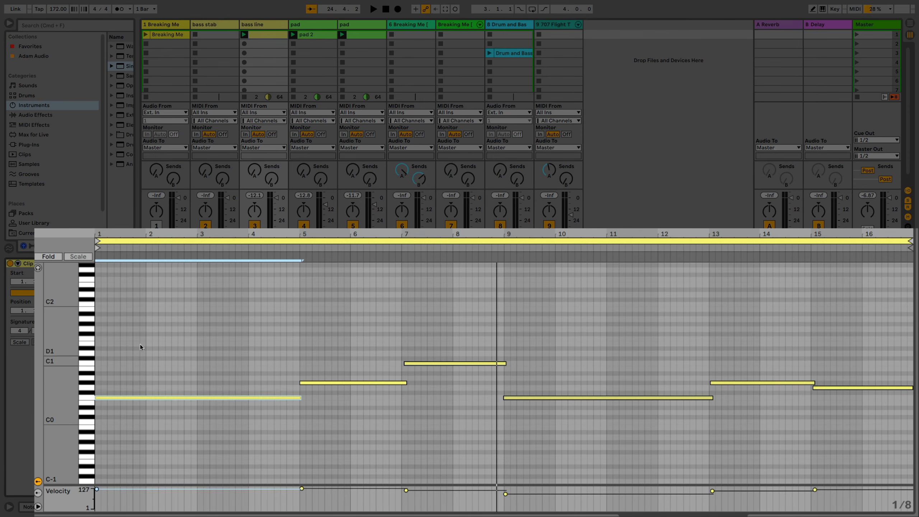
Select all notes in the bass line clip and quantize them
{"action": "left_click_drag", "start_coordinate": [118, 309], "coordinate": [840, 476]}
{"action": "right_click", "coordinate": [655, 464]}
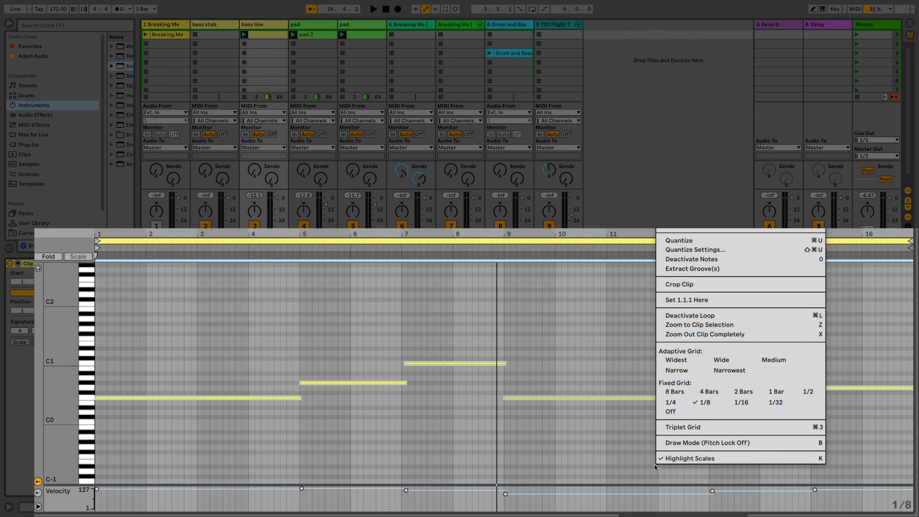
{"action": "left_click", "coordinate": [685, 241]}
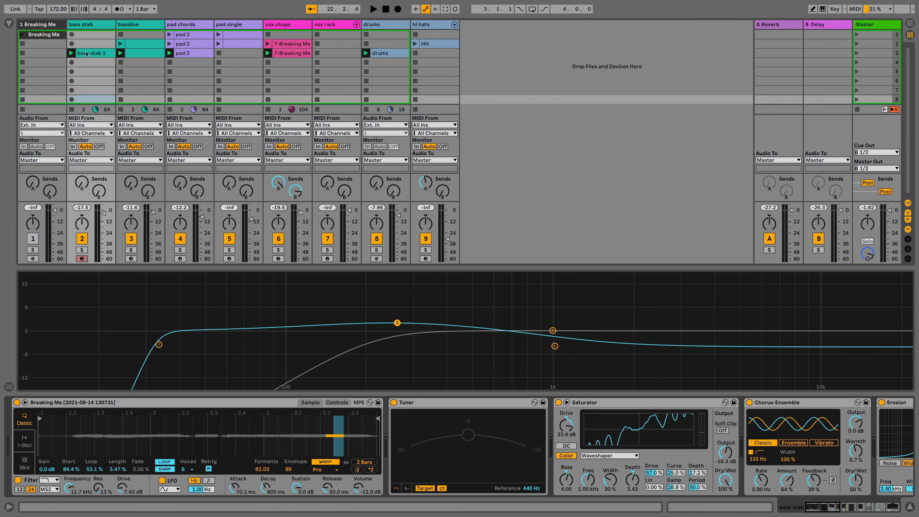
Examine the notes of the "bass stab 1" clip and the vox chops clip in scene 2
{"action": "double_click", "coordinate": [86, 53]}
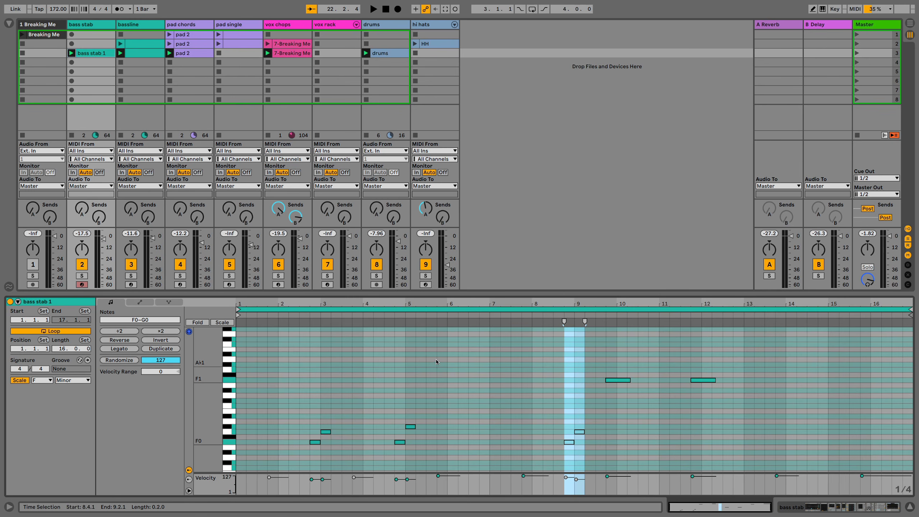
{"action": "left_click", "coordinate": [282, 44]}
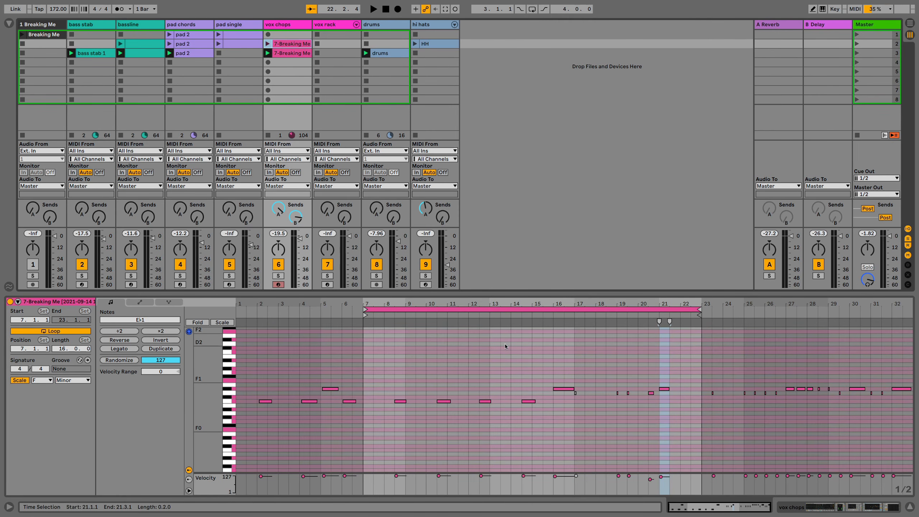
{"action": "left_click", "coordinate": [103, 27]}
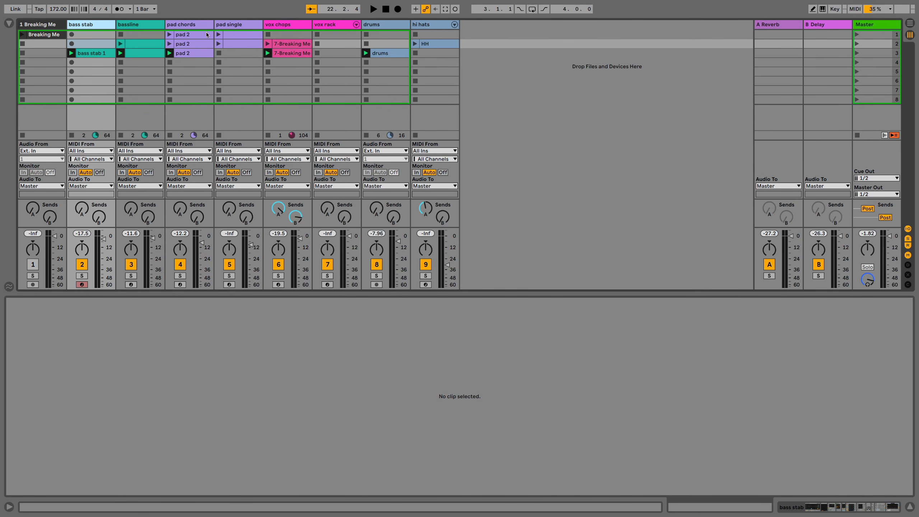
{"action": "left_click", "coordinate": [290, 44]}
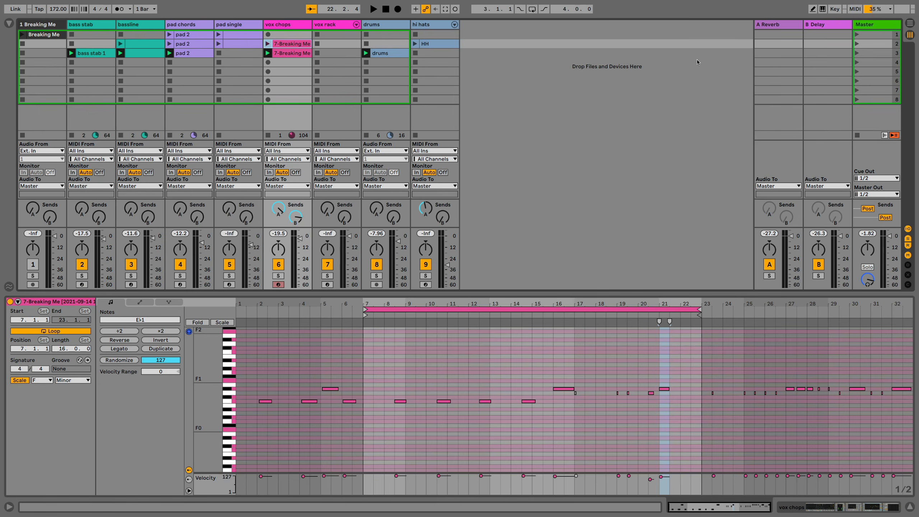
Launch scene 1 and view its pad chords and pad single clips during playback
{"action": "left_click", "coordinate": [857, 35]}
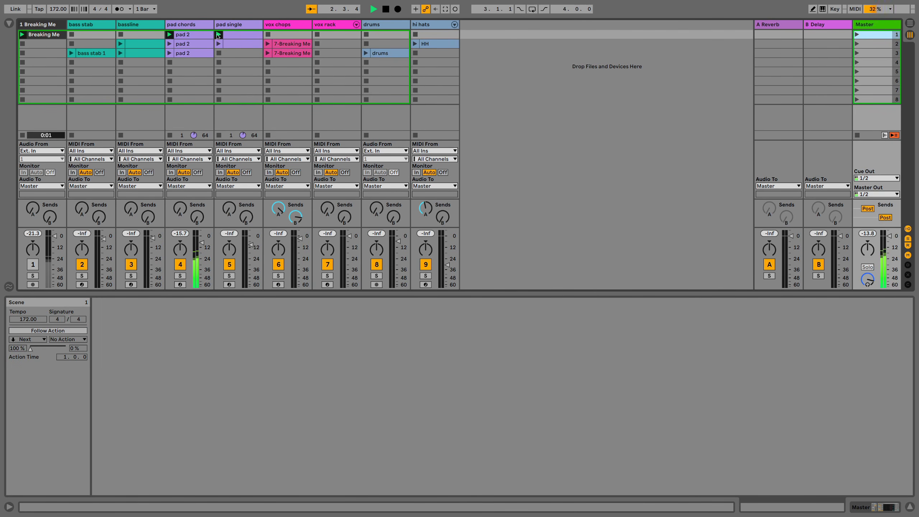
{"action": "left_click", "coordinate": [201, 35]}
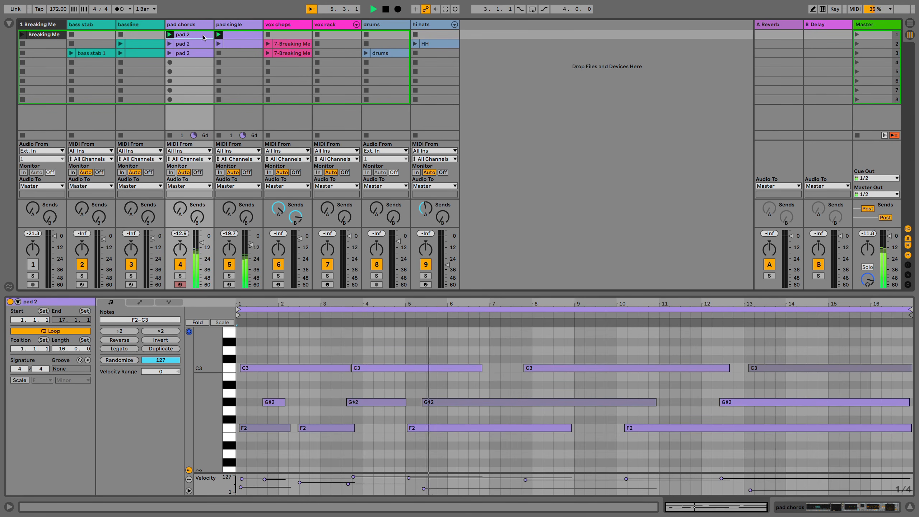
{"action": "left_click", "coordinate": [239, 38]}
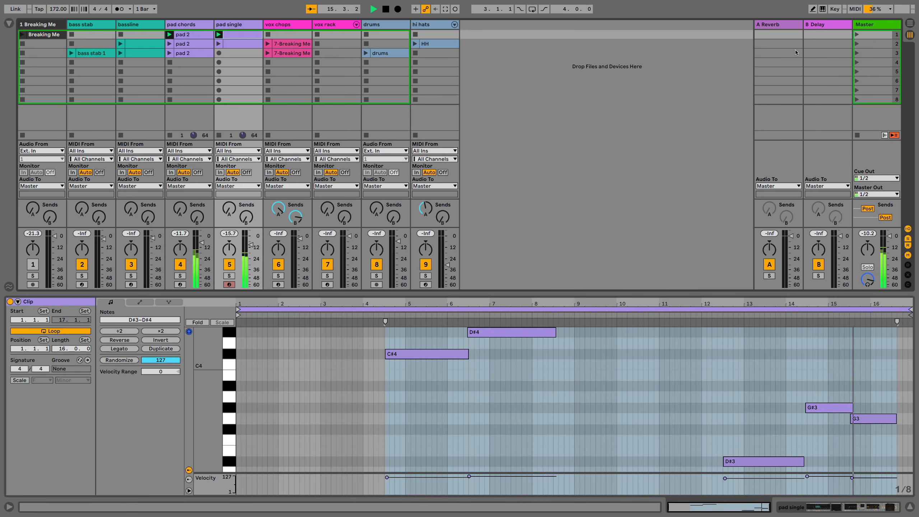
Launch scene 2 and view its HH, bassline and vox chops clips during playback
{"action": "left_click", "coordinate": [857, 43]}
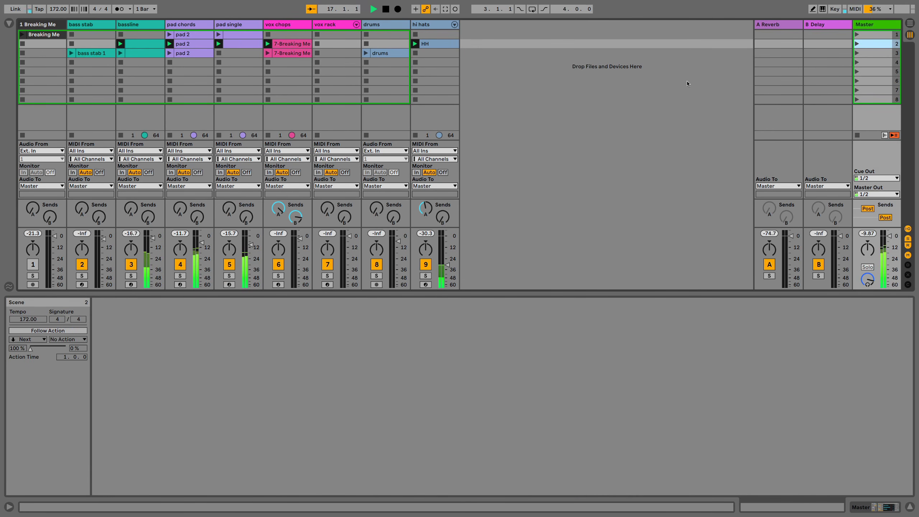
{"action": "left_click", "coordinate": [427, 43]}
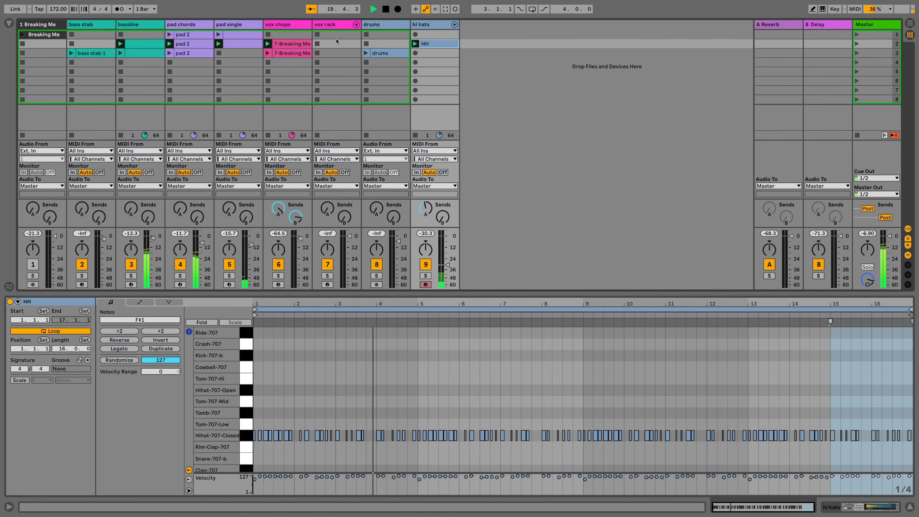
{"action": "left_click", "coordinate": [144, 45]}
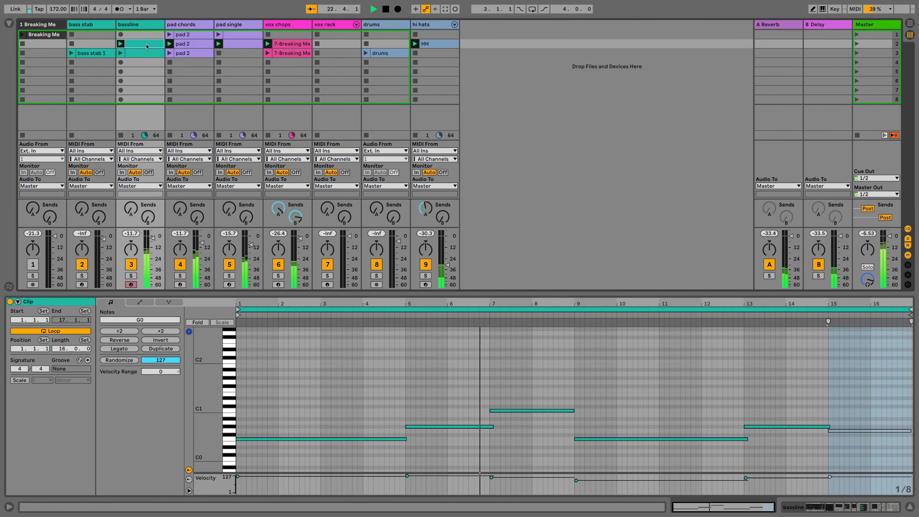
{"action": "left_click", "coordinate": [285, 44]}
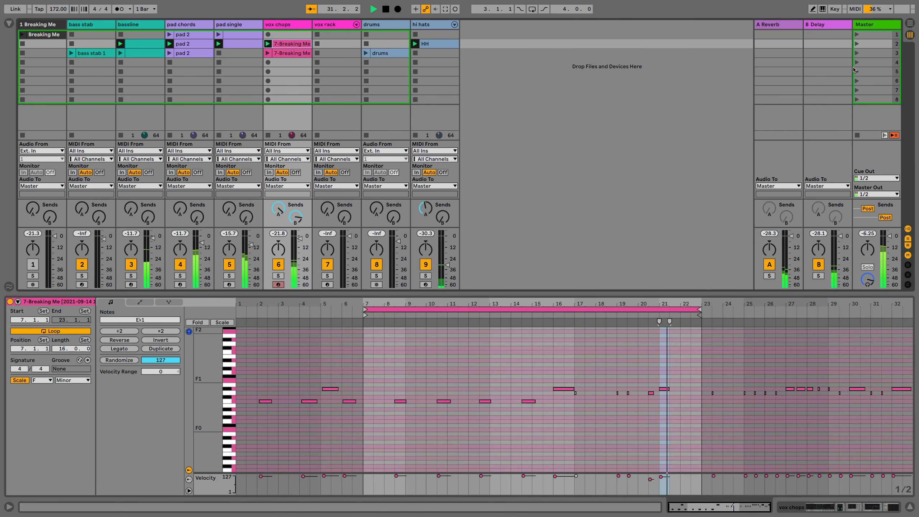
Launch scene 3 and open its "bass stab 1" clip for viewing during playback
{"action": "left_click", "coordinate": [856, 53]}
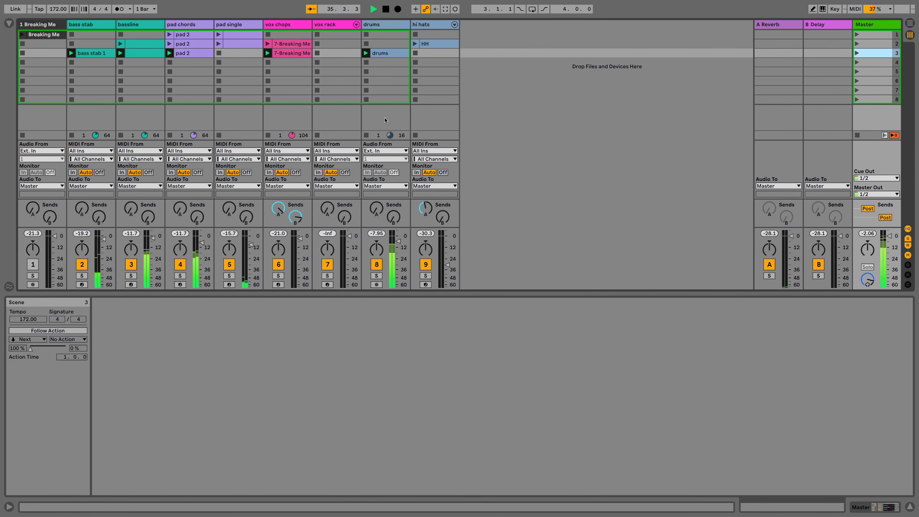
{"action": "left_click", "coordinate": [112, 53]}
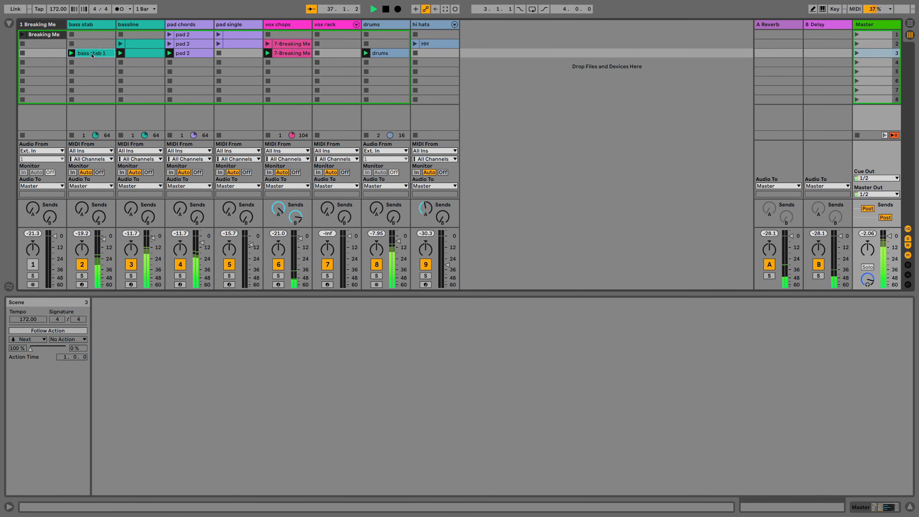